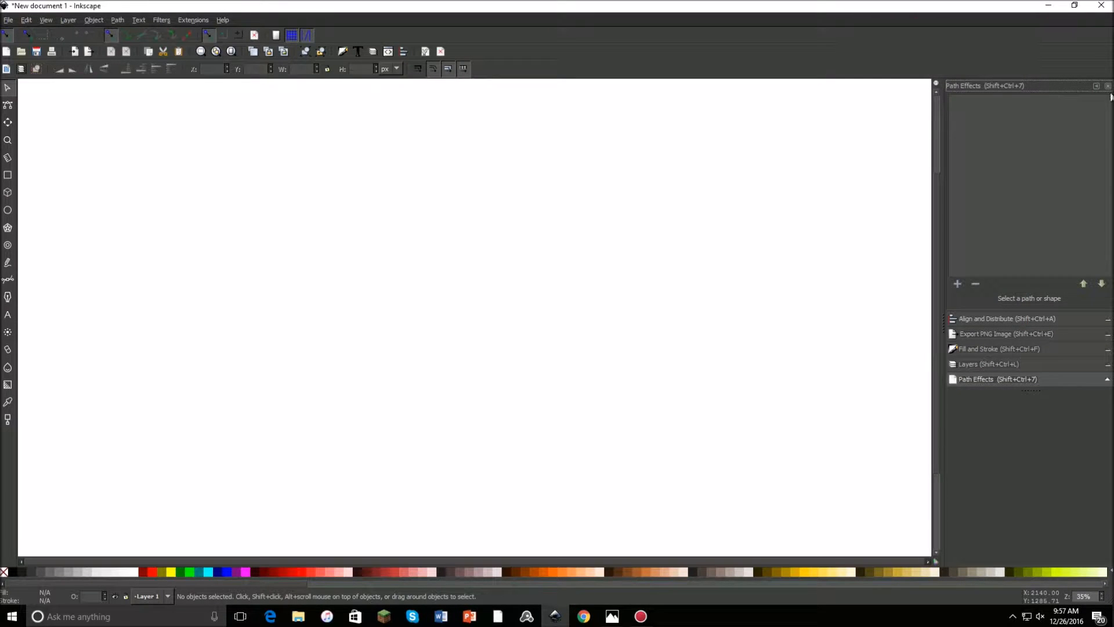
# - Close the Path Effects and Layers dialogs, and bring up the Align and Distribute and Fill and Stroke dialogs
pyautogui.click(1107, 86)
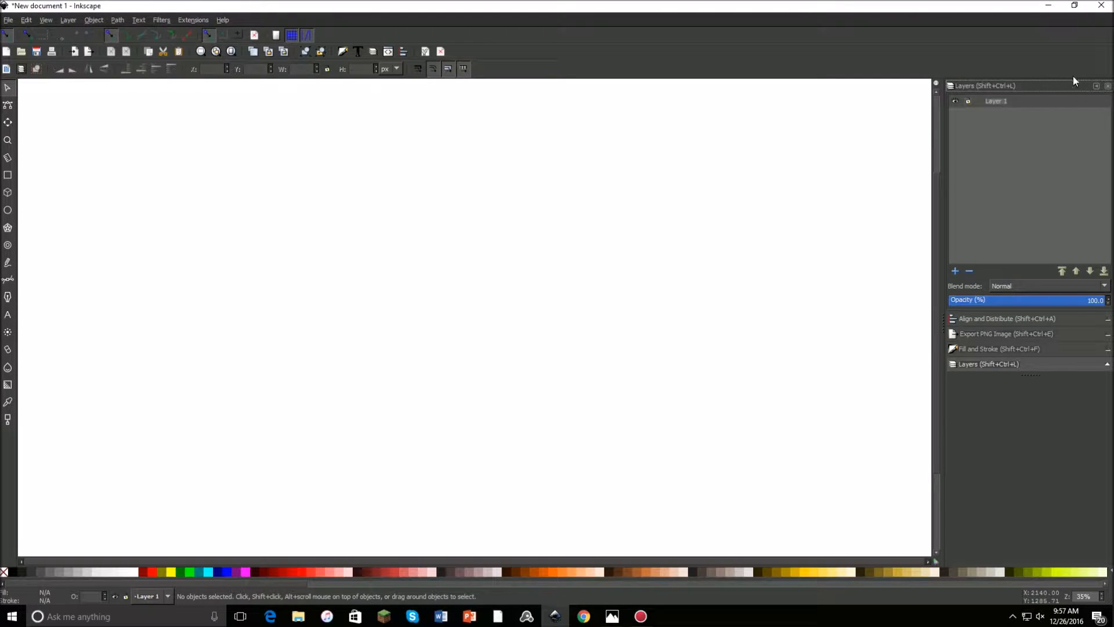
pyautogui.click(1107, 85)
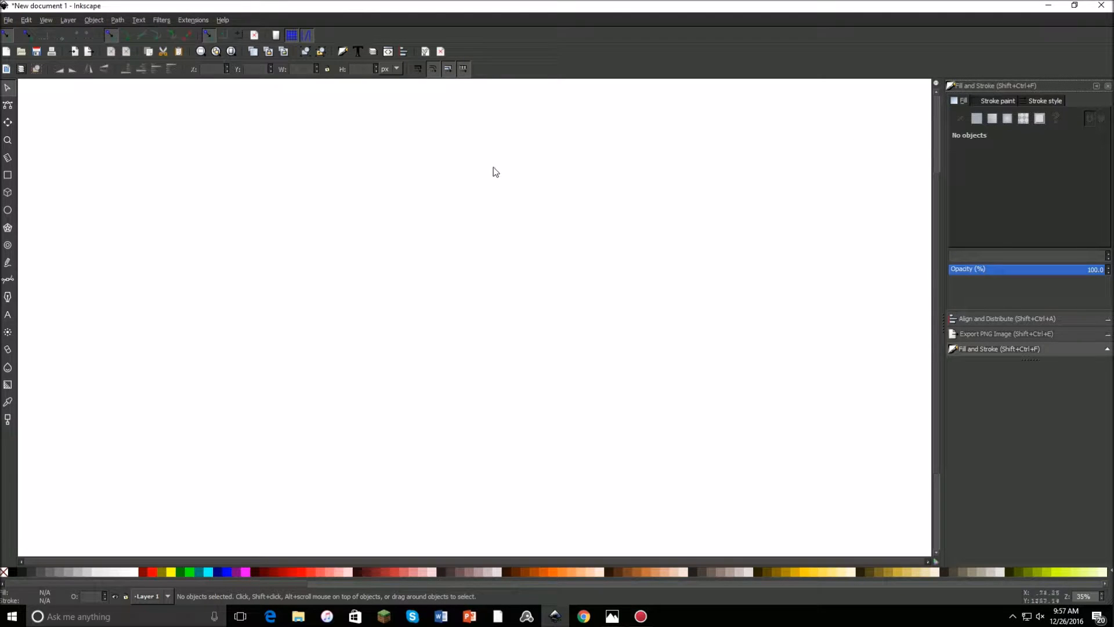
pyautogui.click(403, 52)
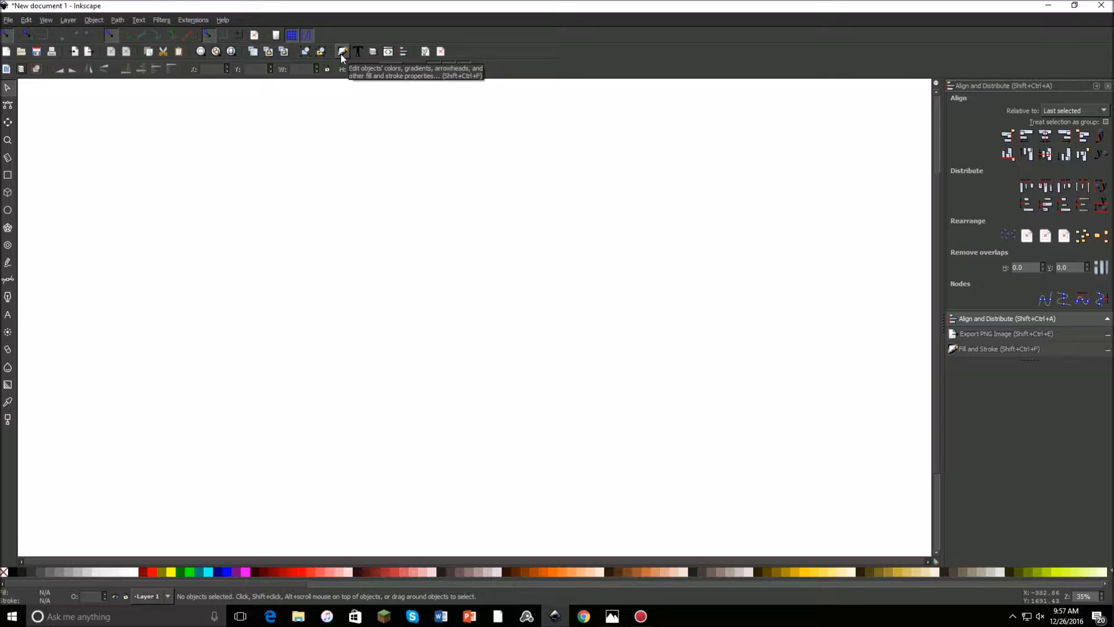
pyautogui.click(343, 52)
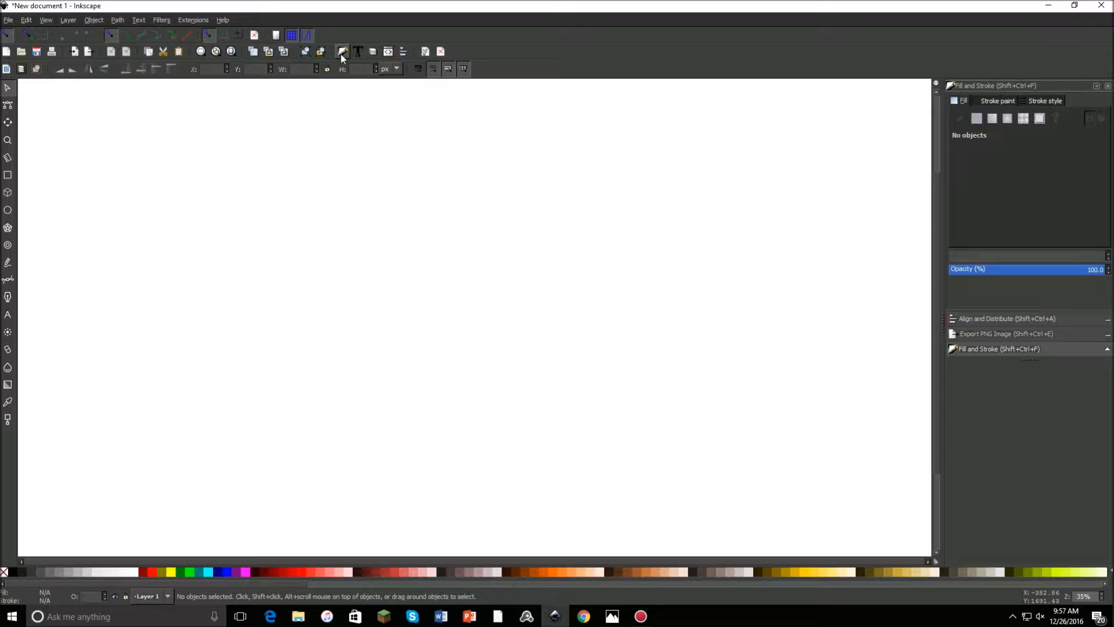
# - In Align and Distribute, make objects align relative to Last selected
pyautogui.click(1006, 325)
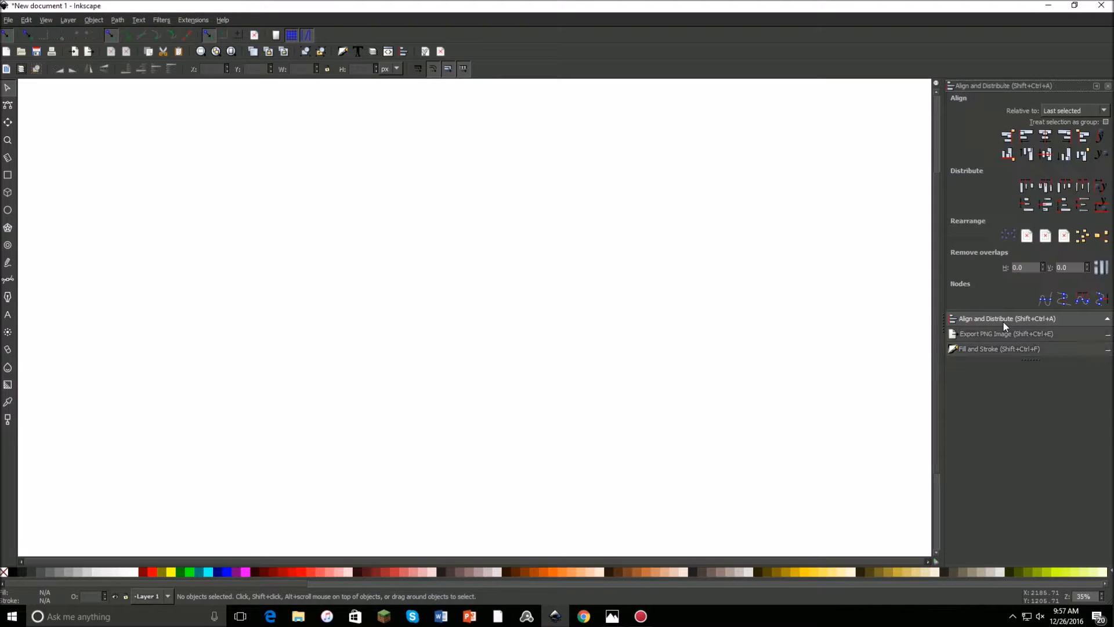
pyautogui.click(1052, 111)
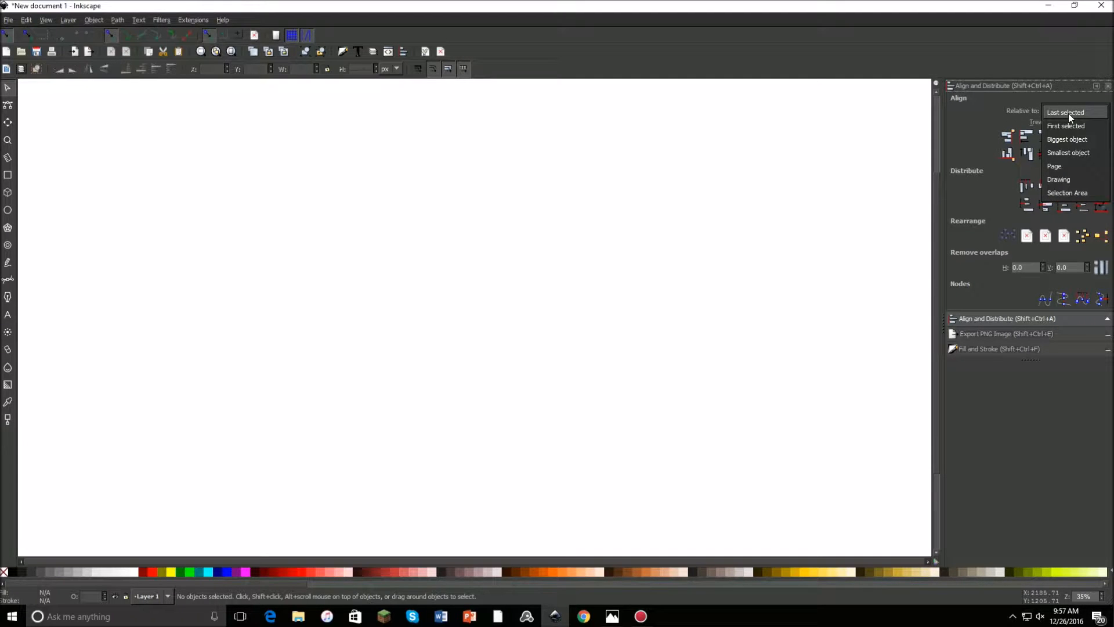
pyautogui.click(1068, 113)
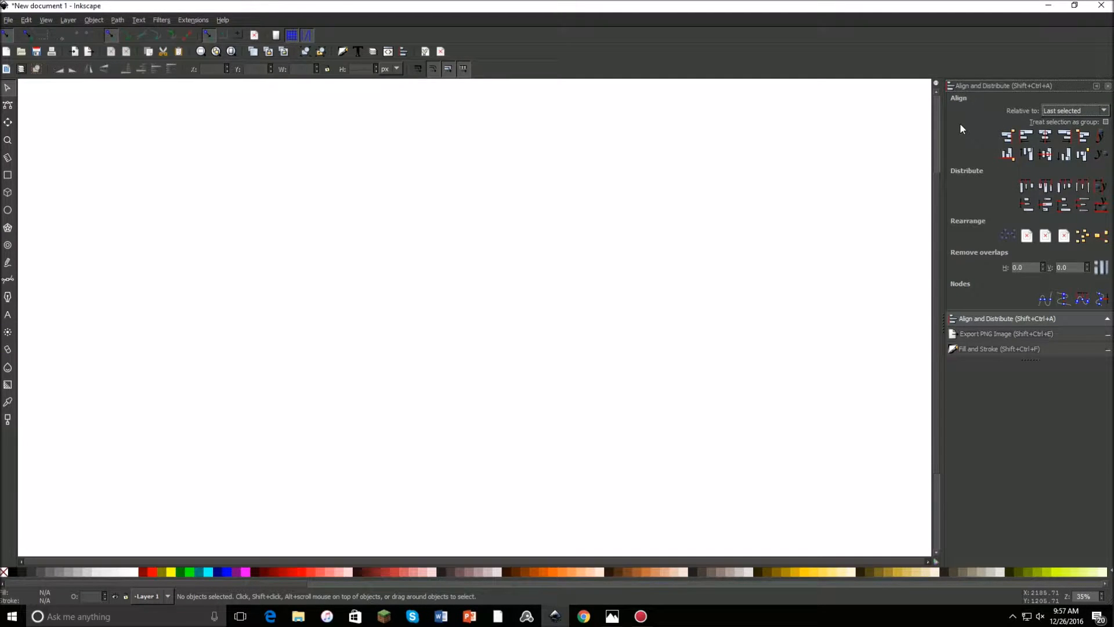
pyautogui.moveTo(431, 214); pyautogui.dragTo(510, 270)
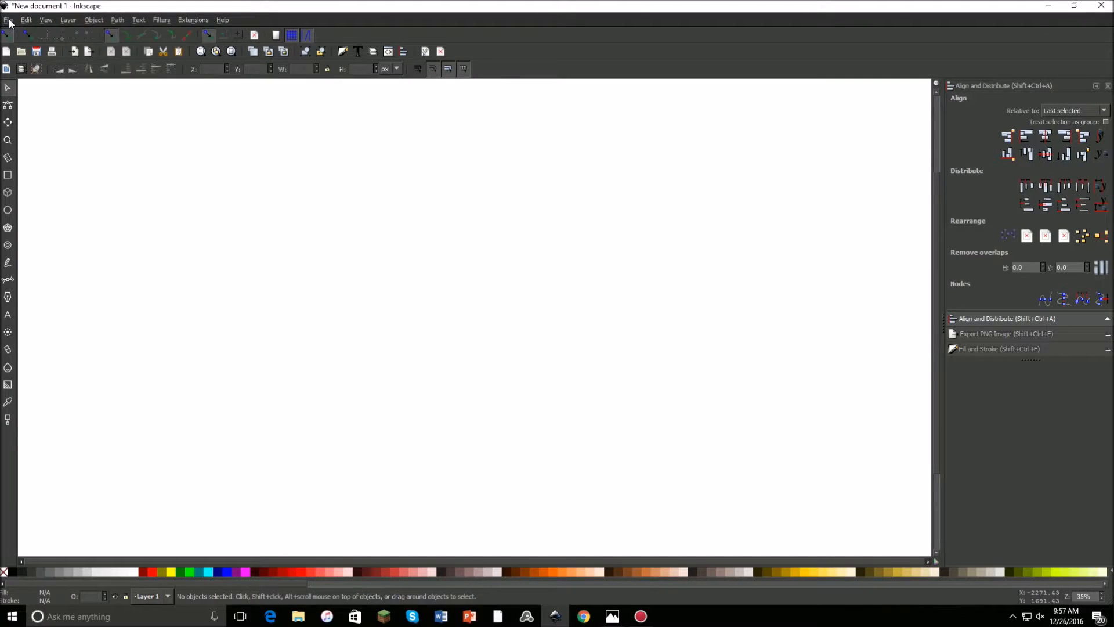
# - Darken the document's background color in the document properties to lightness 38 (RGBA 26262600)
pyautogui.click(8, 21)
pyautogui.click(88, 221)
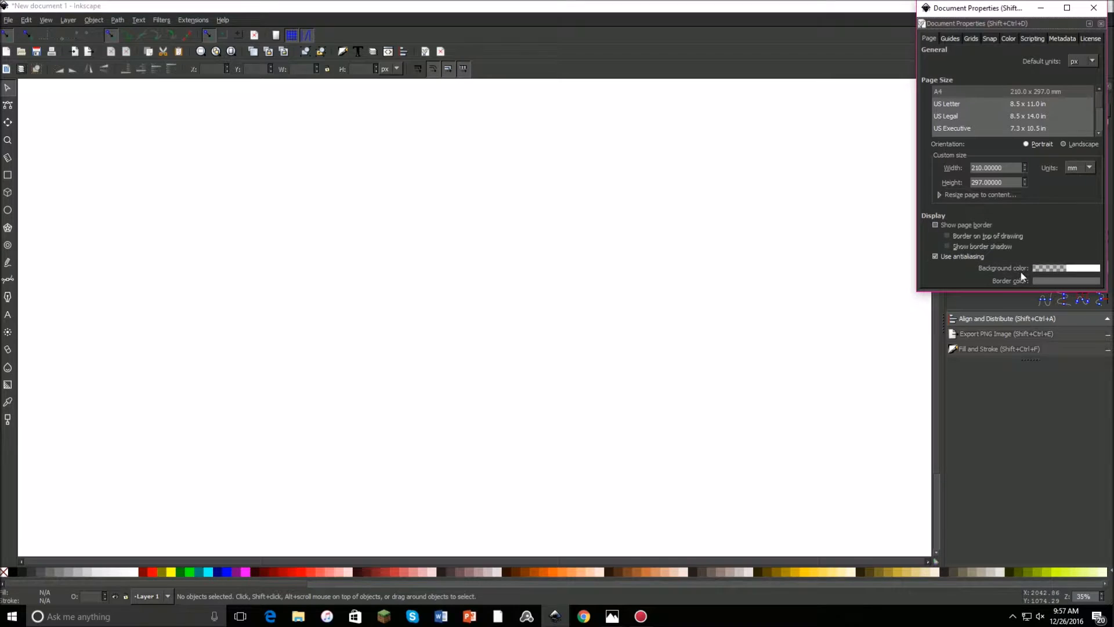
pyautogui.click(1095, 268)
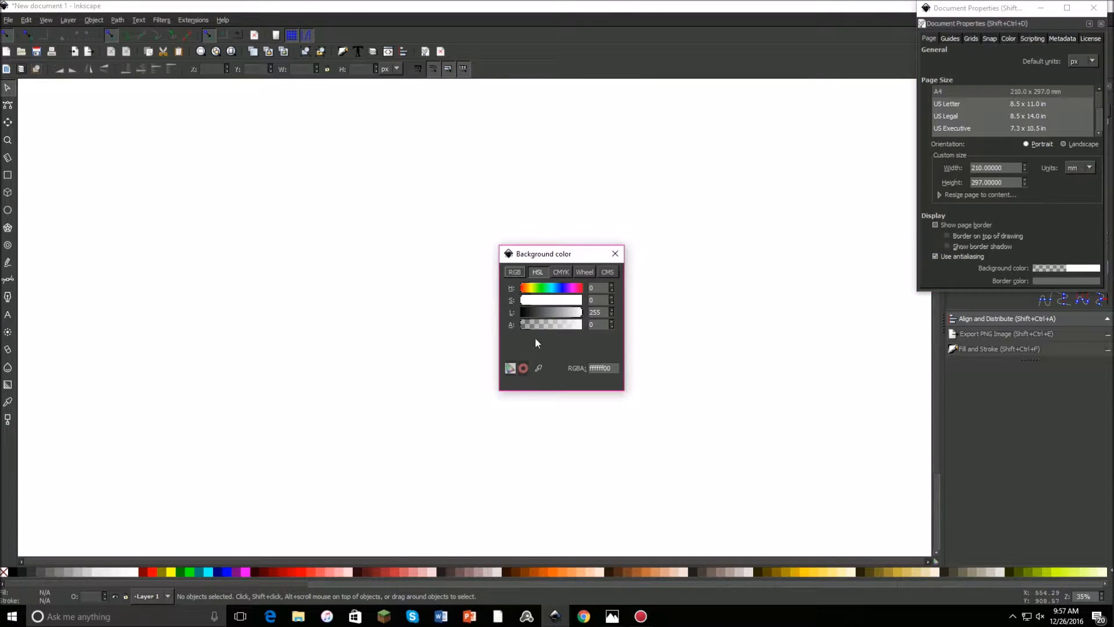
pyautogui.moveTo(577, 312); pyautogui.dragTo(533, 321)
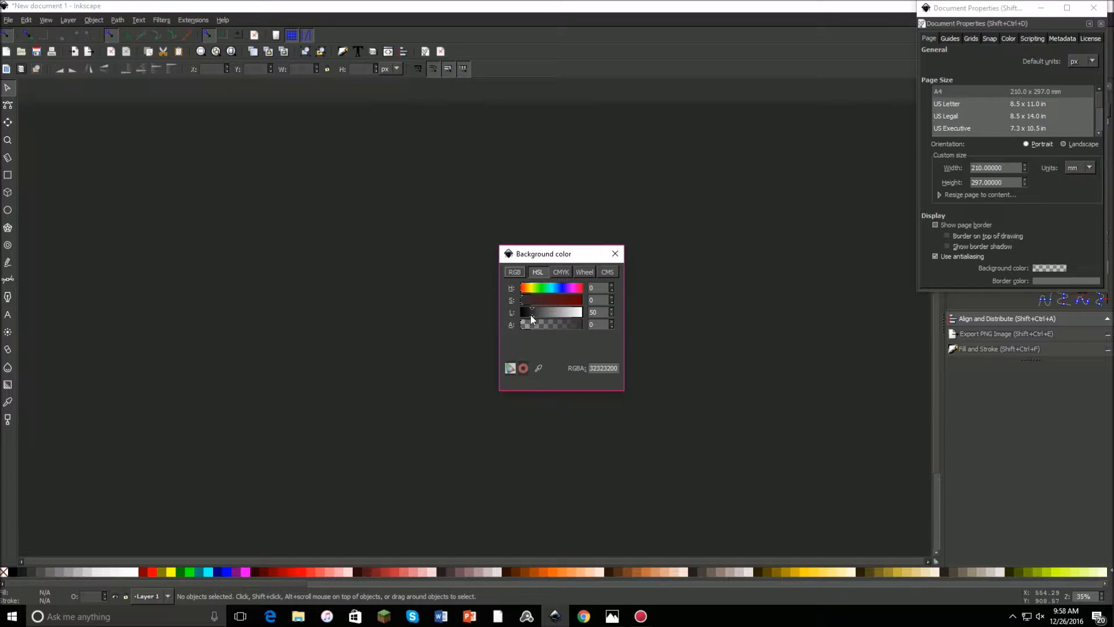
pyautogui.moveTo(530, 314); pyautogui.dragTo(529, 314)
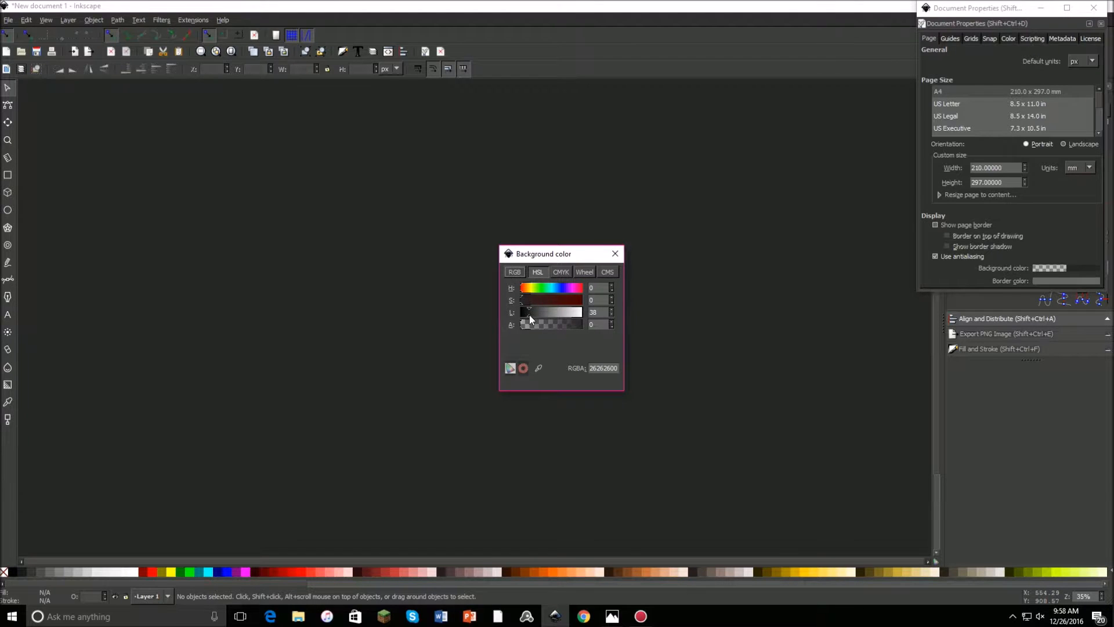
pyautogui.click(620, 255)
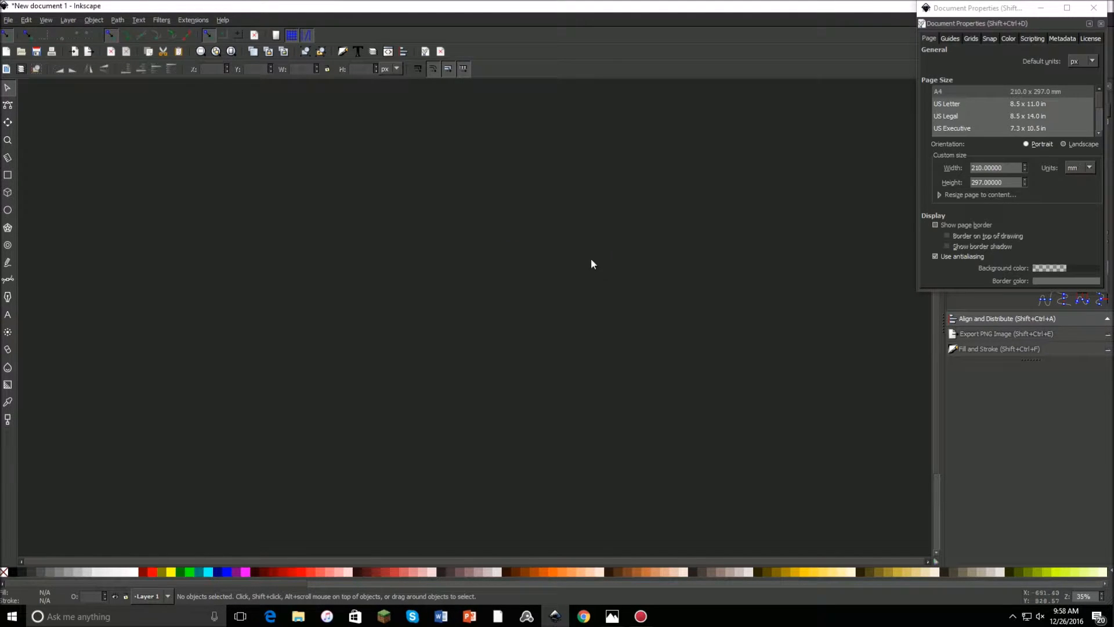
pyautogui.click(1094, 8)
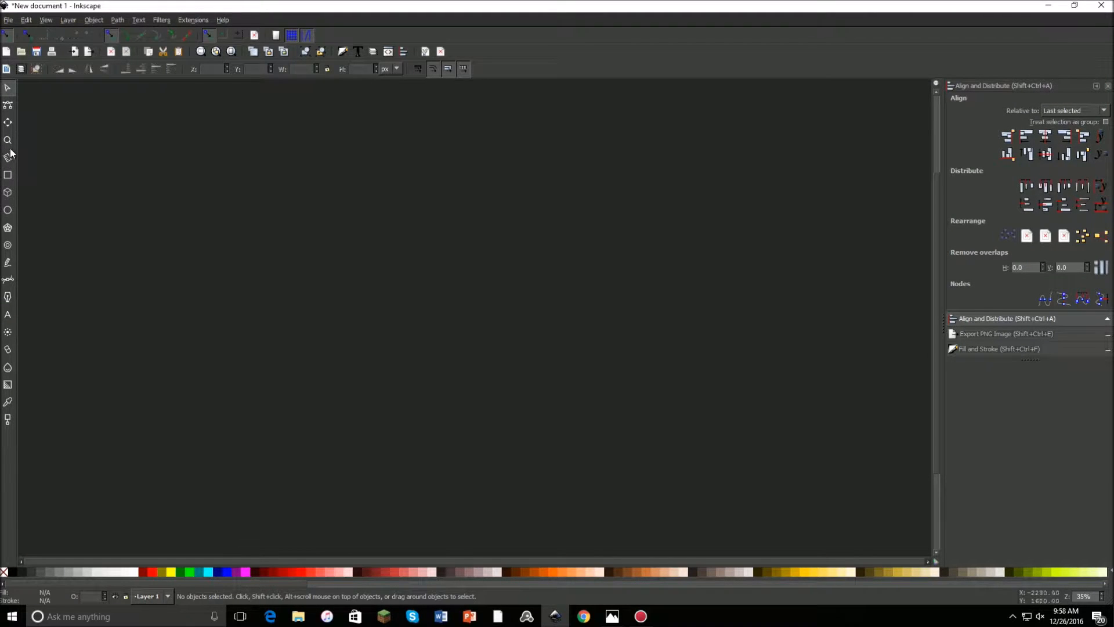
# - Draw a white rectangle about 706 by 897 px on the canvas and round its corners to a radius of about 83 px
pyautogui.click(7, 175)
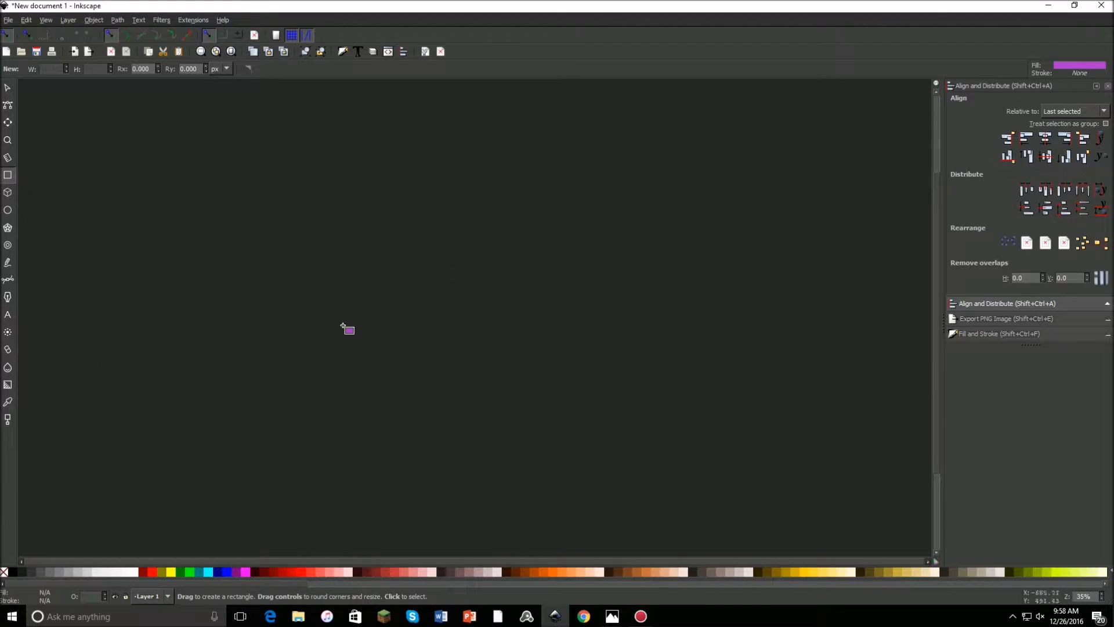
pyautogui.click(135, 573)
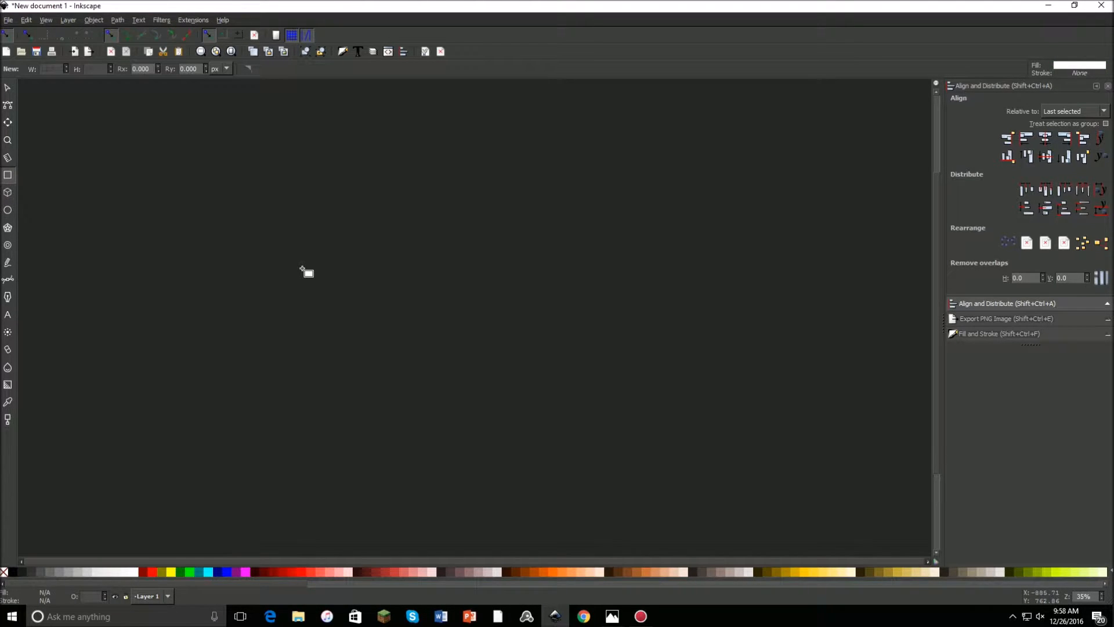
pyautogui.moveTo(315, 220)
pyautogui.mouseDown()
pyautogui.moveTo(409, 374)
pyautogui.moveTo(459, 403)
pyautogui.mouseUp()
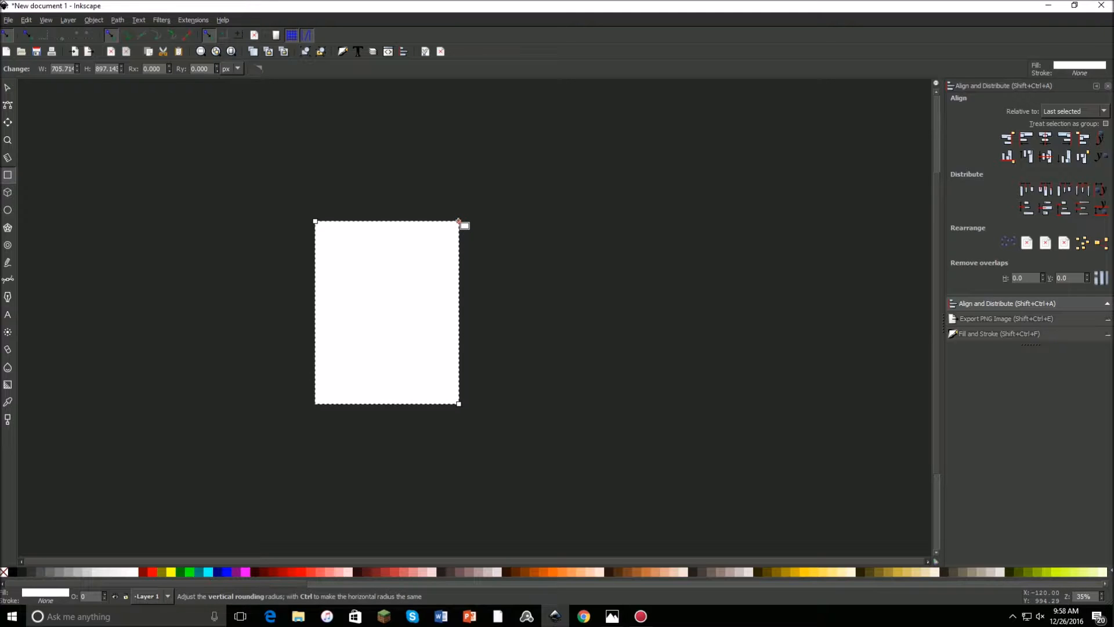
pyautogui.moveTo(458, 221); pyautogui.dragTo(482, 237)
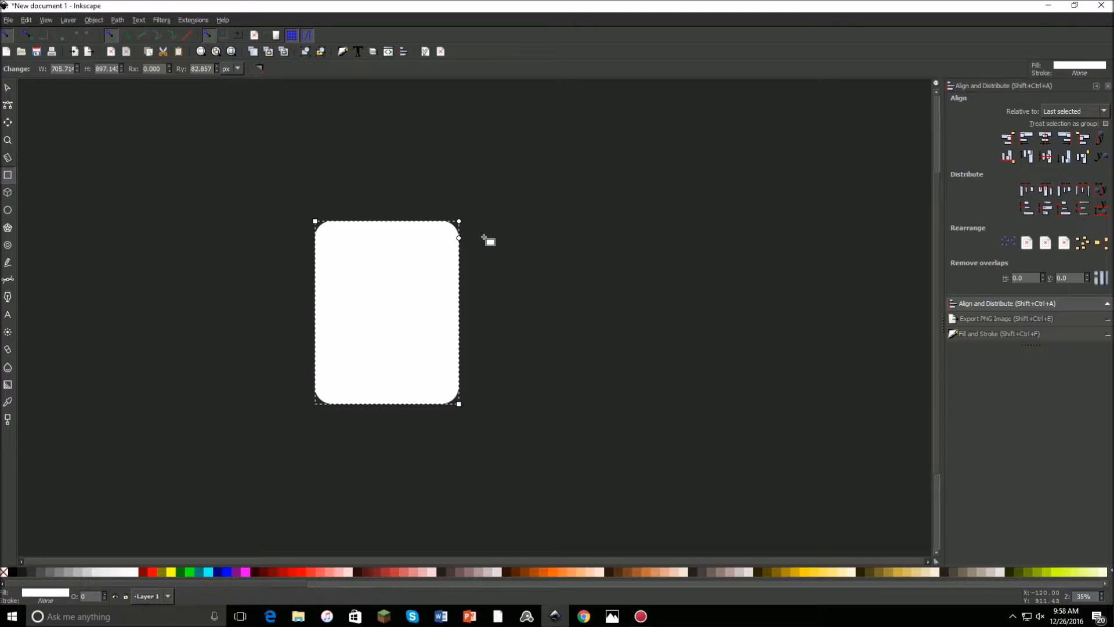
# - Duplicate the white rounded rectangle and place the copy beside it at the same height, at about X 340 px
pyautogui.click(7, 90)
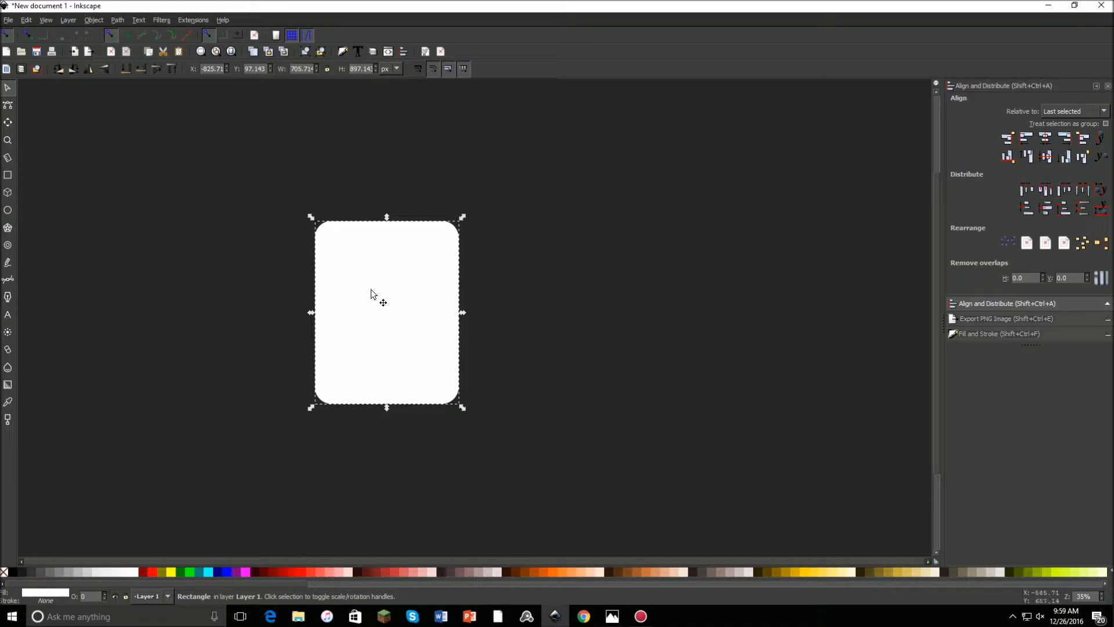
pyautogui.moveTo(366, 297); pyautogui.dragTo(602, 301)
pyautogui.click(510, 317)
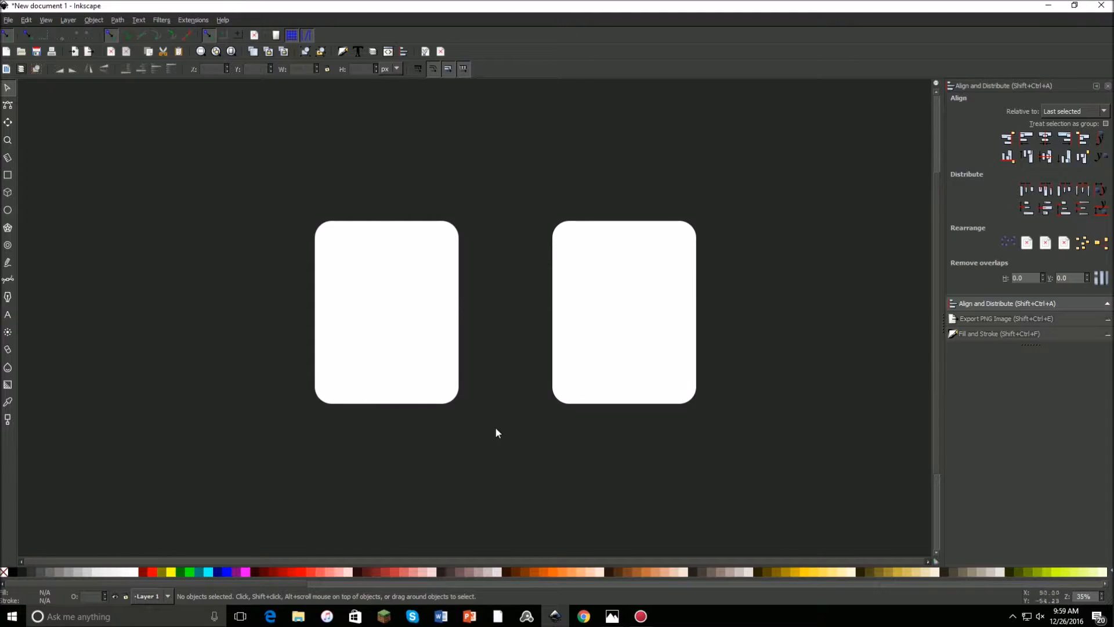
pyautogui.click(622, 326)
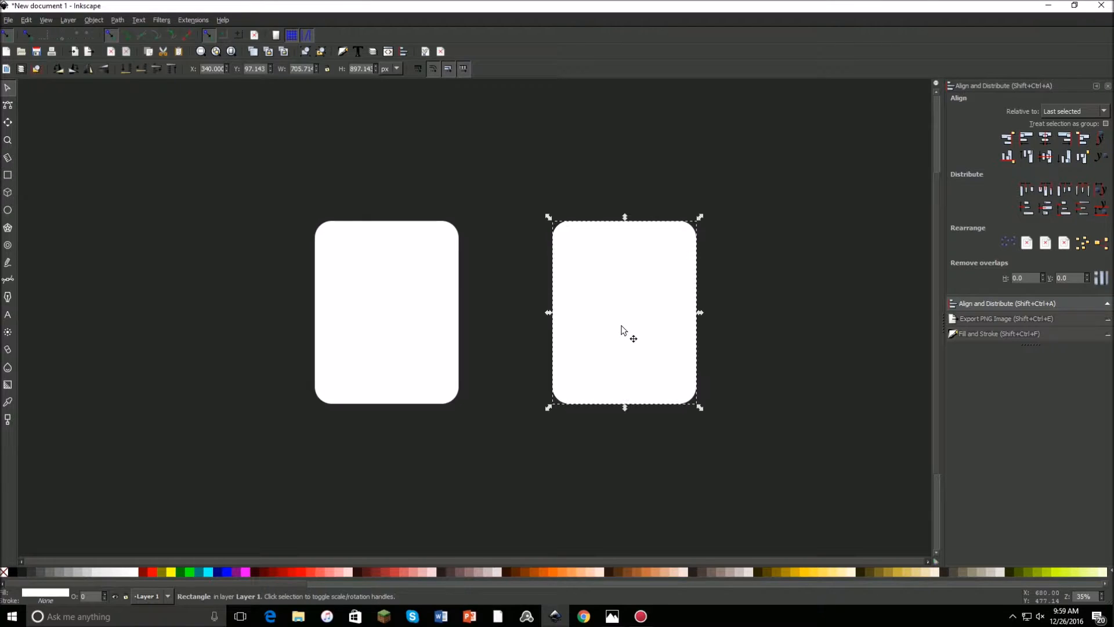
# - Draw a white rounded rectangle about 1411 by 909 px that covers all but the bottom strip of the duplicate
pyautogui.click(6, 176)
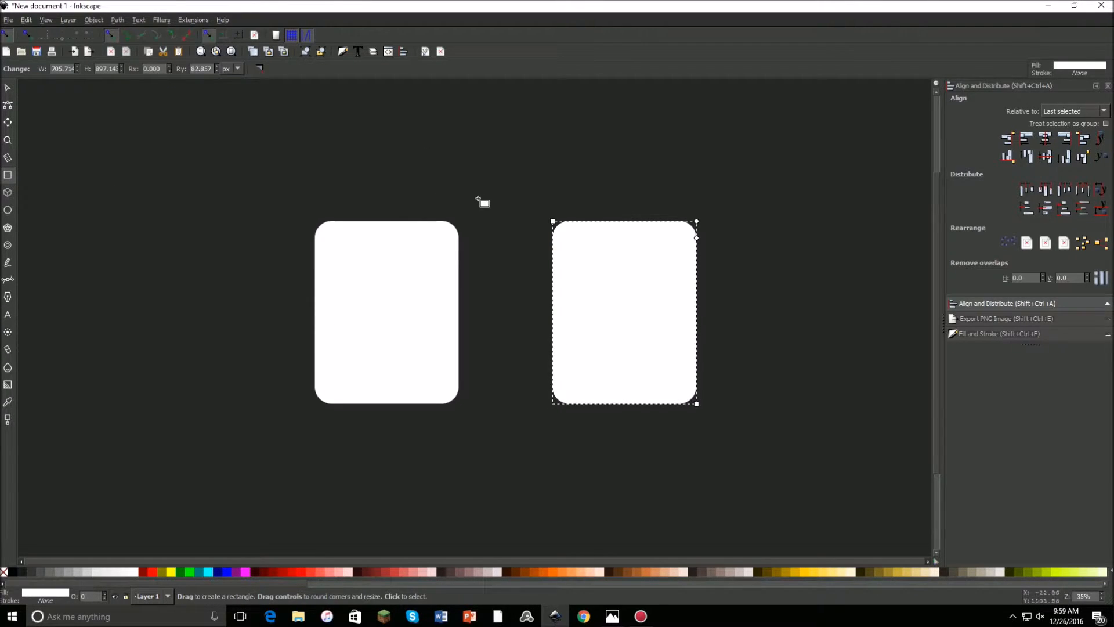
pyautogui.moveTo(479, 200)
pyautogui.mouseDown()
pyautogui.moveTo(513, 300)
pyautogui.moveTo(545, 338)
pyautogui.moveTo(742, 353)
pyautogui.moveTo(765, 380)
pyautogui.mouseUp()
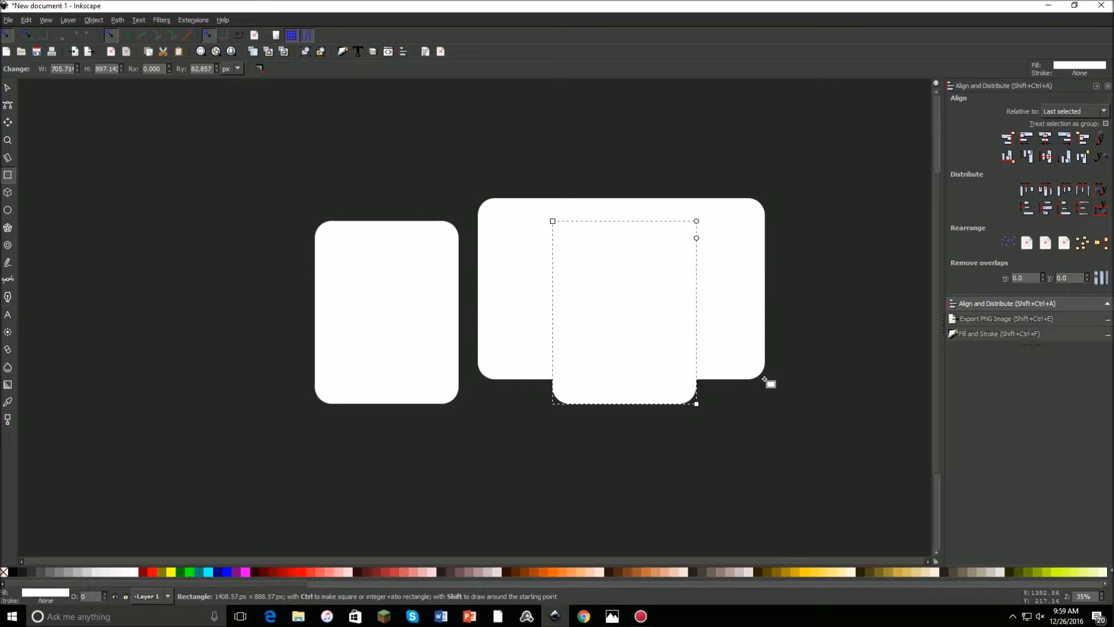
pyautogui.moveTo(764, 380); pyautogui.dragTo(766, 384)
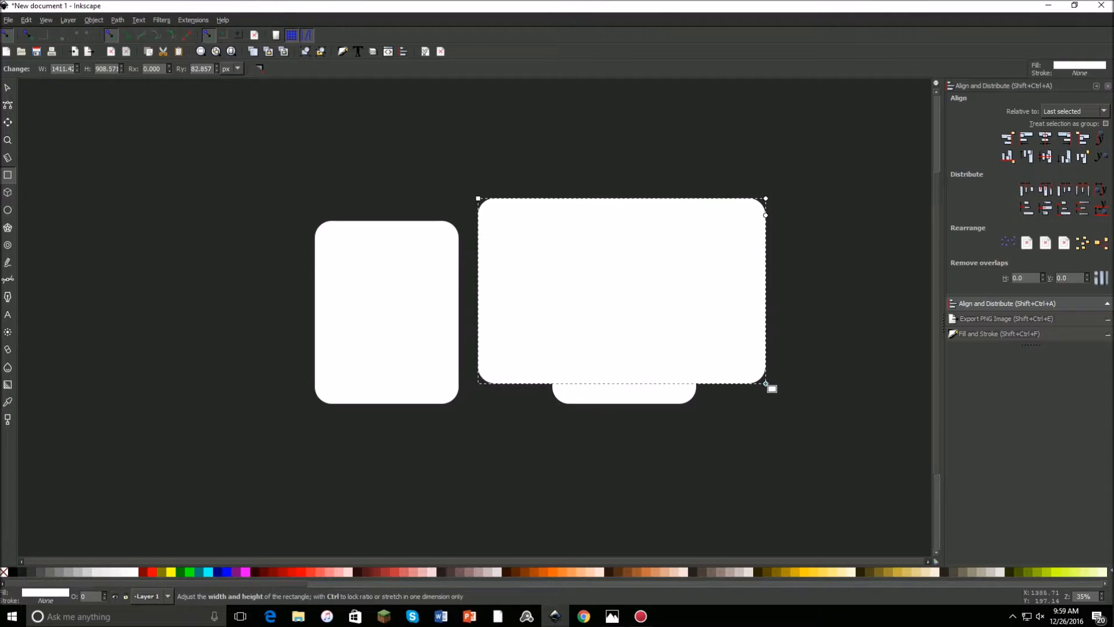
# - Subtract the large rectangle from the duplicate with Difference and move the remaining bottom strip up beside the white rounded rectangle
pyautogui.click(6, 88)
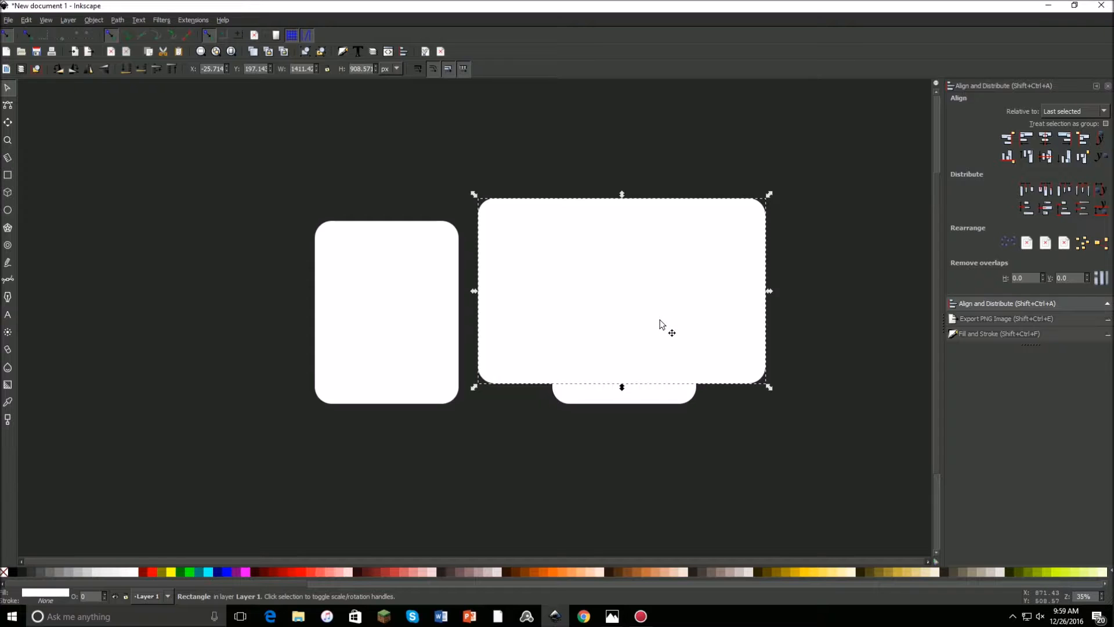
pyautogui.keyDown('shift'); pyautogui.click(645, 399); pyautogui.keyUp('shift')
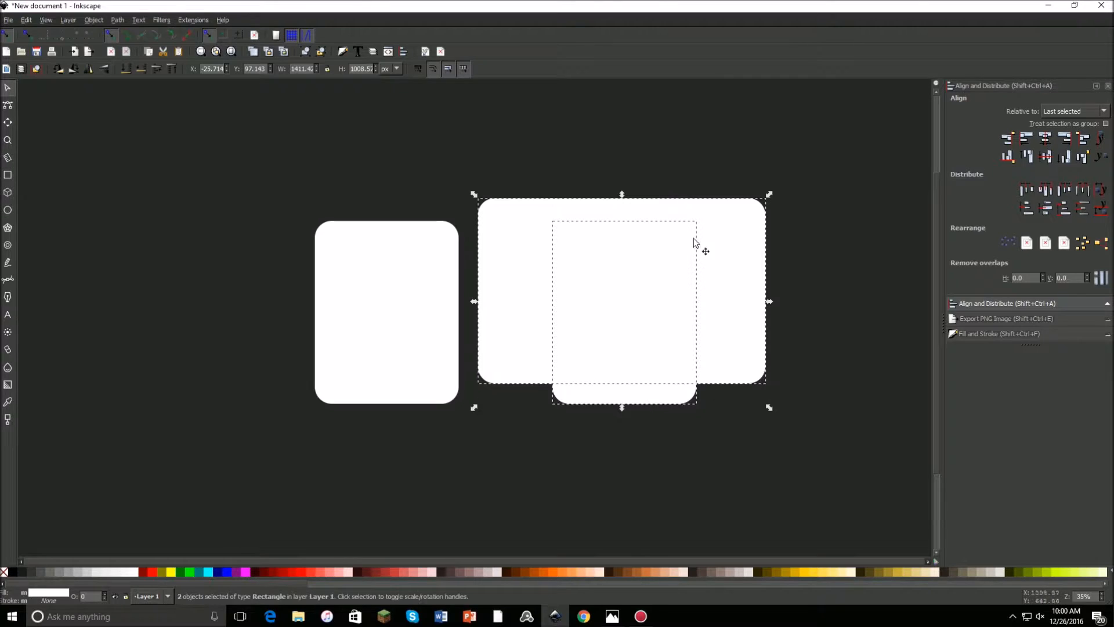
pyautogui.click(117, 20)
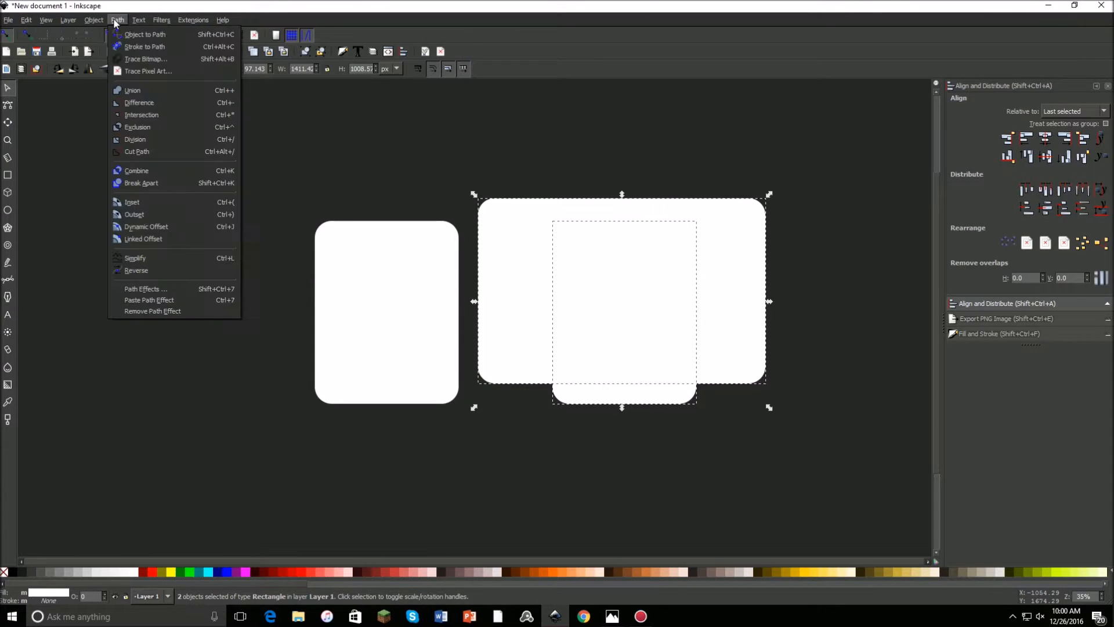
pyautogui.click(153, 105)
pyautogui.moveTo(573, 392); pyautogui.dragTo(535, 342)
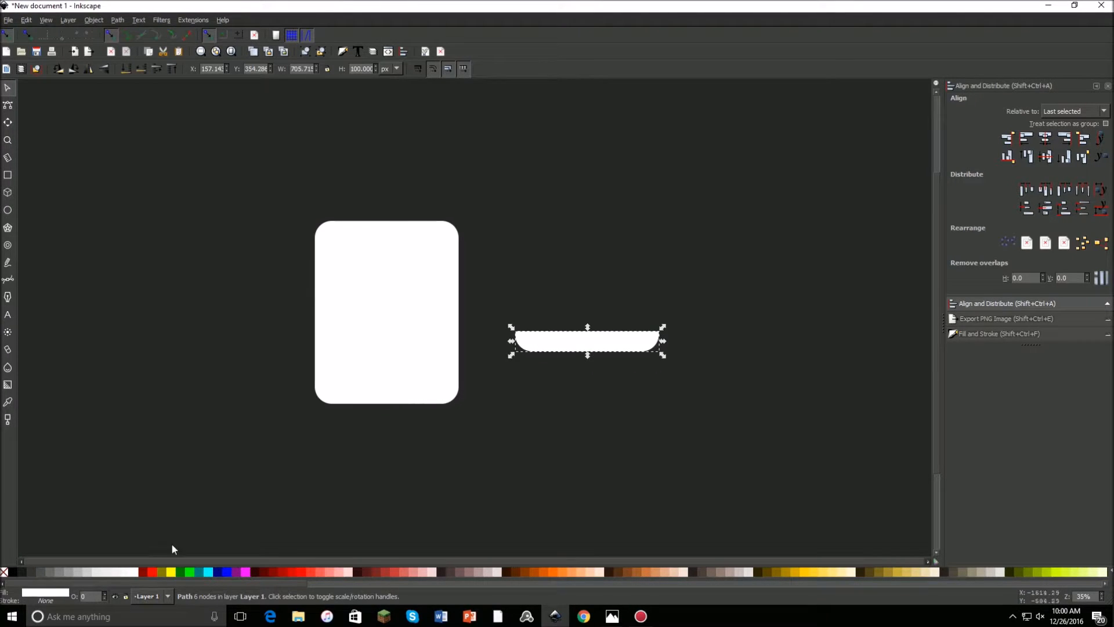
# - Fill the cut strip with 70% Gray and move it onto the lower part of the white rounded rectangle
pyautogui.click(53, 573)
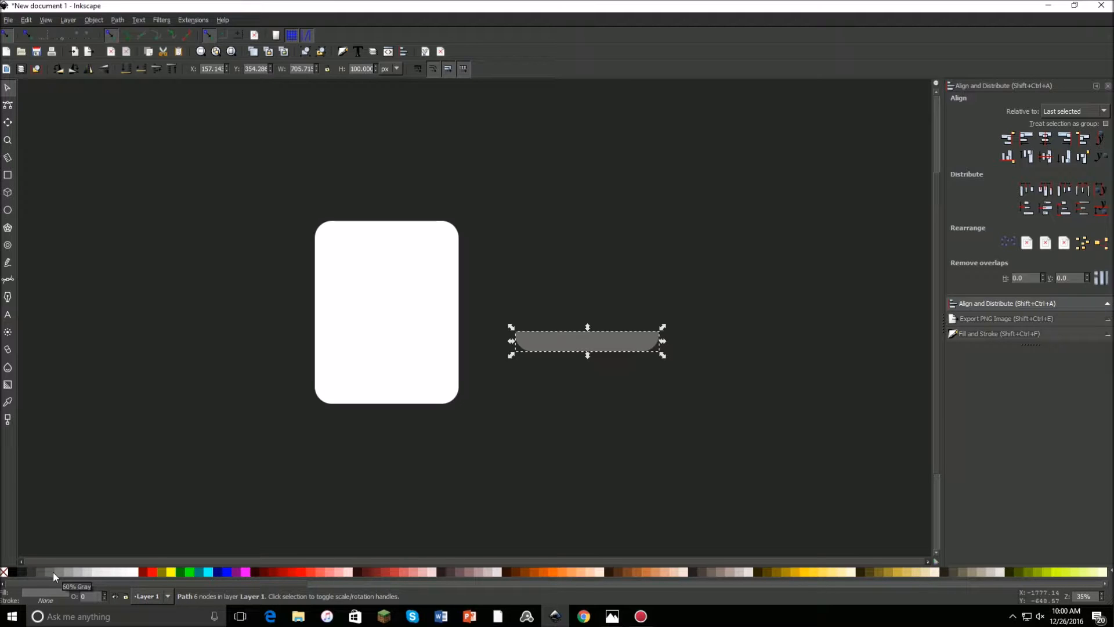
pyautogui.click(40, 571)
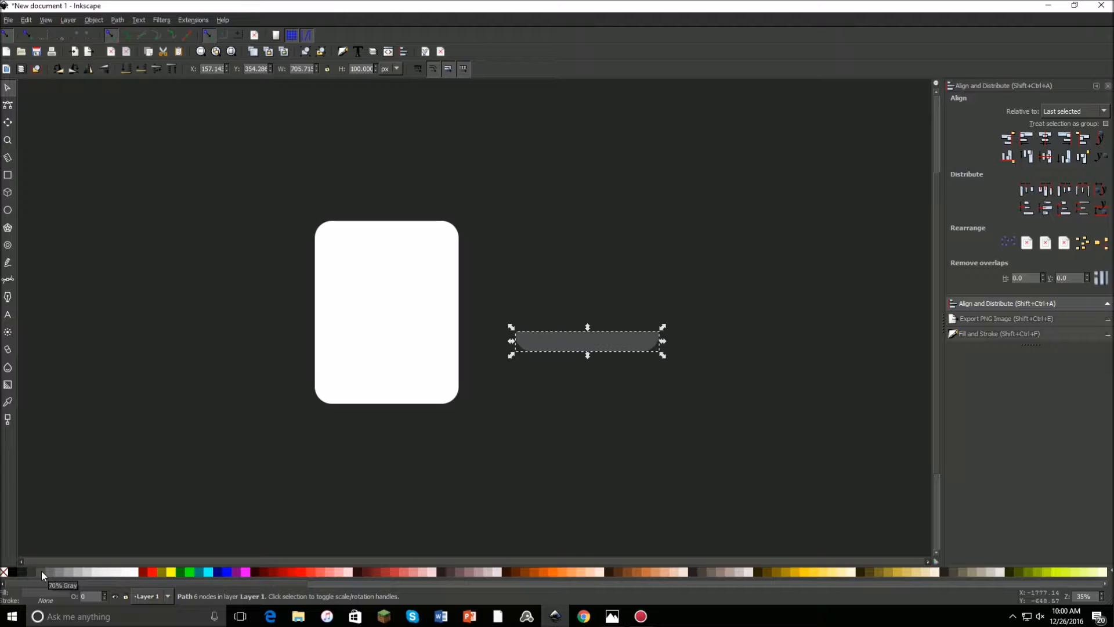
pyautogui.click(47, 572)
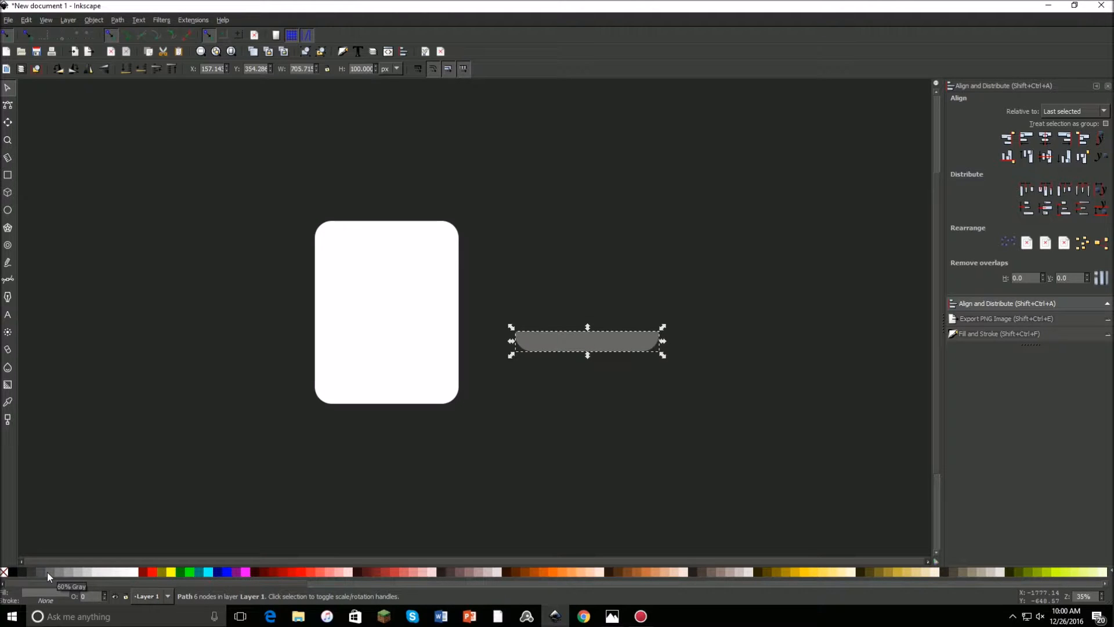
pyautogui.click(40, 570)
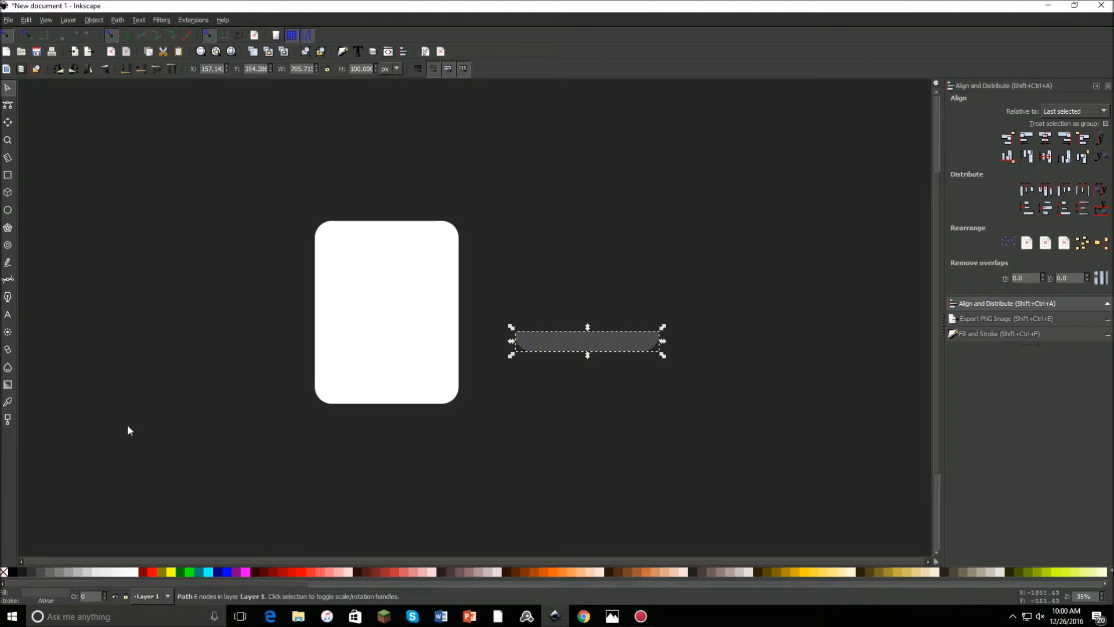
pyautogui.moveTo(588, 341)
pyautogui.mouseDown()
pyautogui.moveTo(470, 390)
pyautogui.moveTo(391, 387)
pyautogui.moveTo(629, 298)
pyautogui.moveTo(584, 329)
pyautogui.mouseUp()
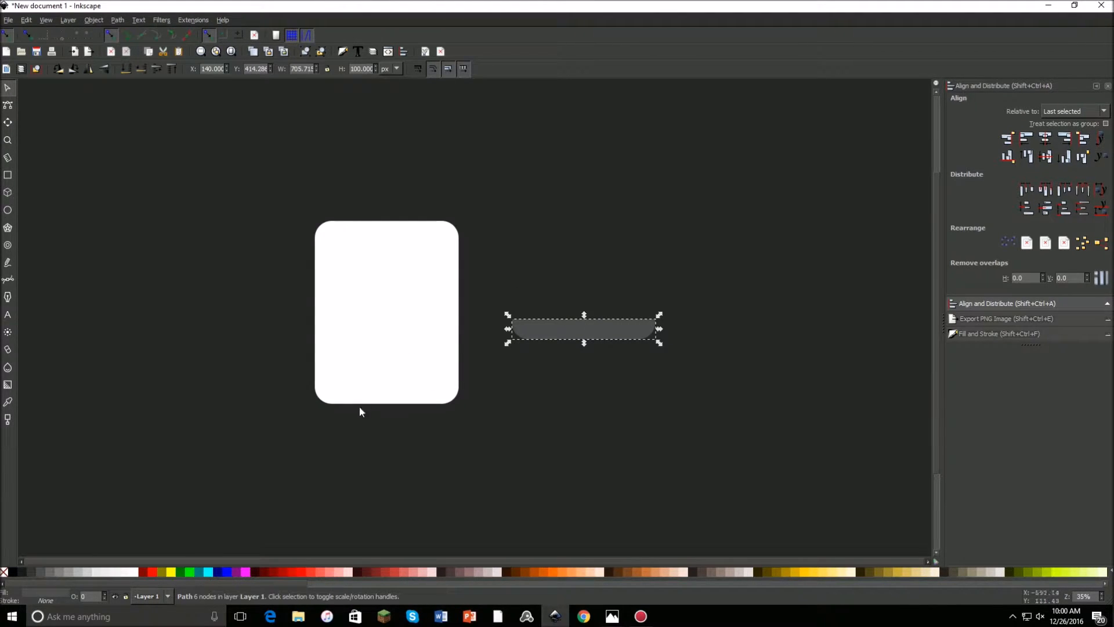
pyautogui.click(57, 572)
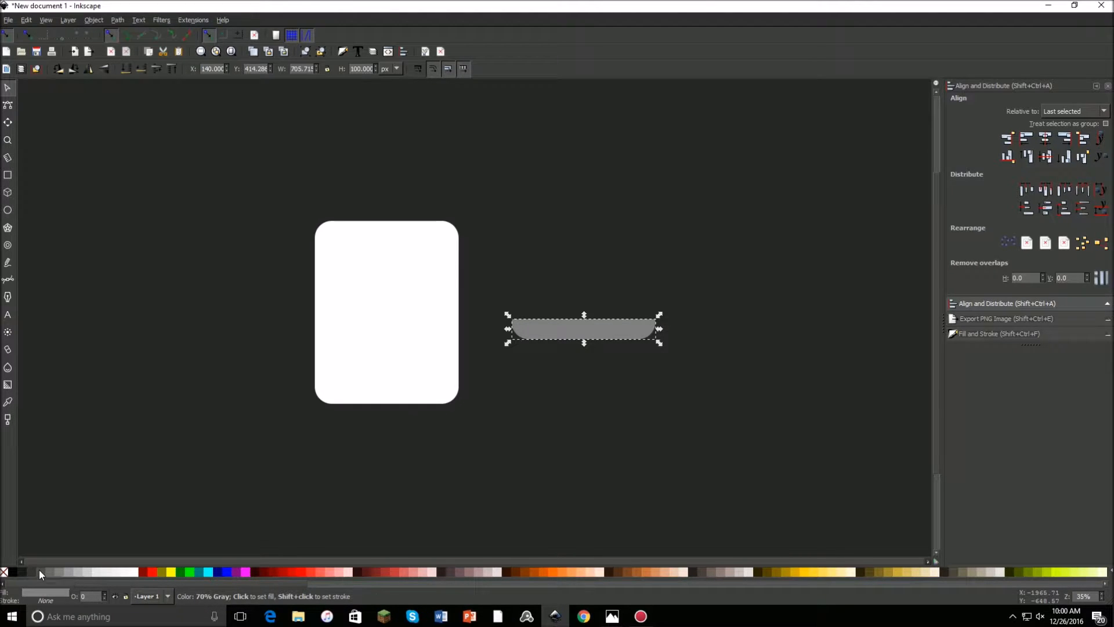
pyautogui.click(40, 572)
pyautogui.moveTo(558, 332); pyautogui.dragTo(374, 369)
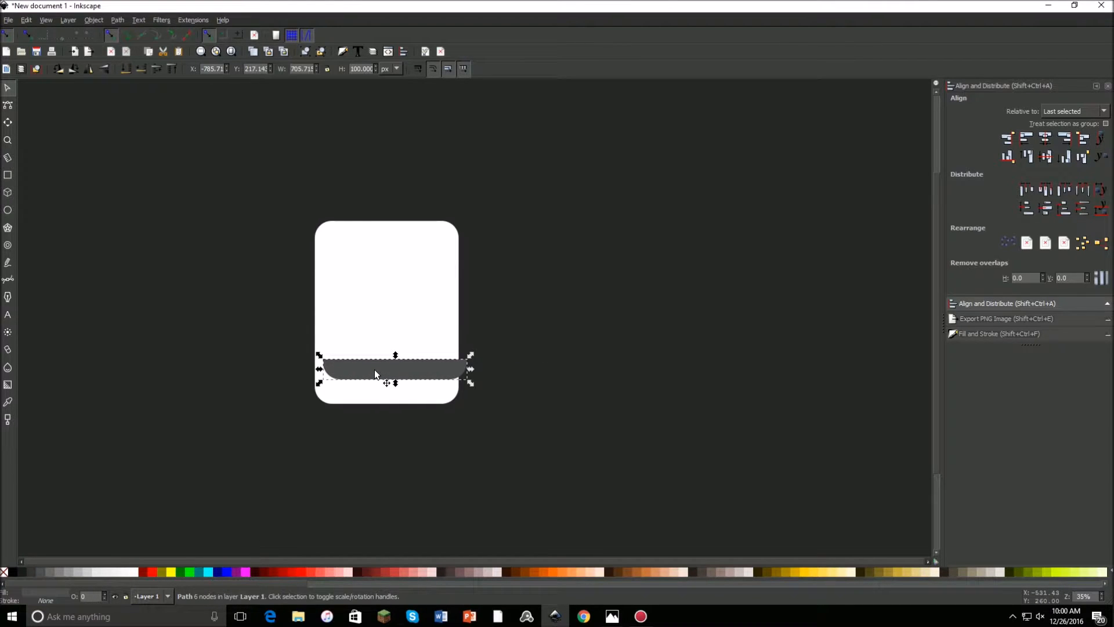
# - Move the gray strip down onto the bottom edge of the white rounded rectangle, at about X -820, Y 100 px
pyautogui.hotkey('ctrl', 'z')
pyautogui.hotkey('ctrl', 'z')
pyautogui.hotkey('ctrl', 'shift', 'z')
pyautogui.moveTo(565, 325); pyautogui.dragTo(454, 348)
pyautogui.moveTo(541, 376); pyautogui.dragTo(375, 354)
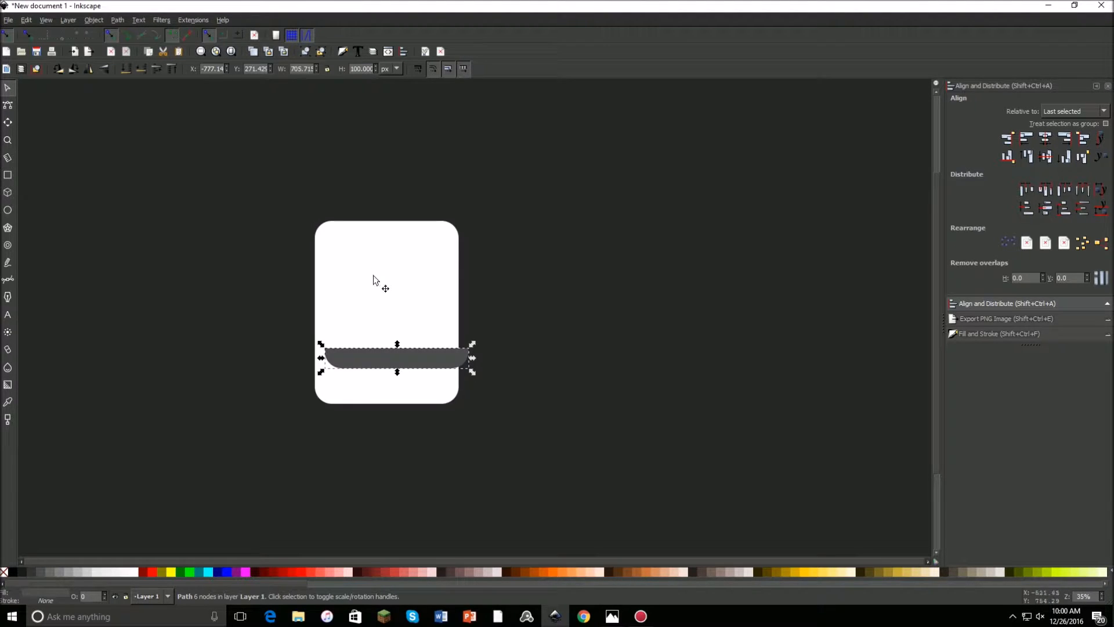
pyautogui.moveTo(370, 356); pyautogui.dragTo(361, 391)
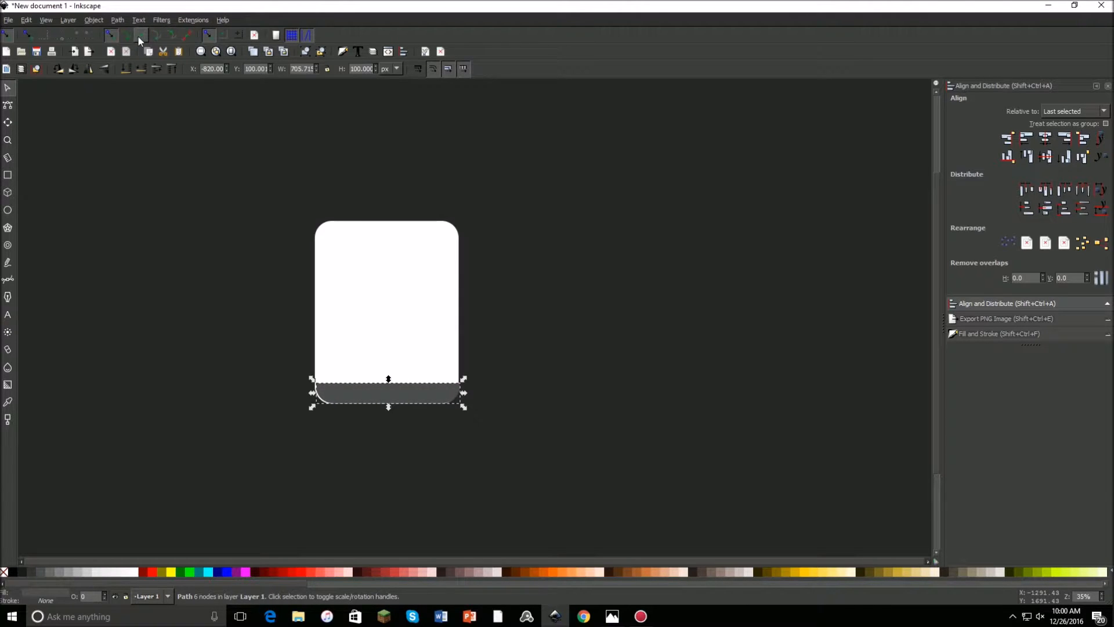
# - Align the gray strip more closely with the white rectangle's rounded bottom corners, at about X -826, Y 97.5 px
pyautogui.scroll(5, 377, 383)
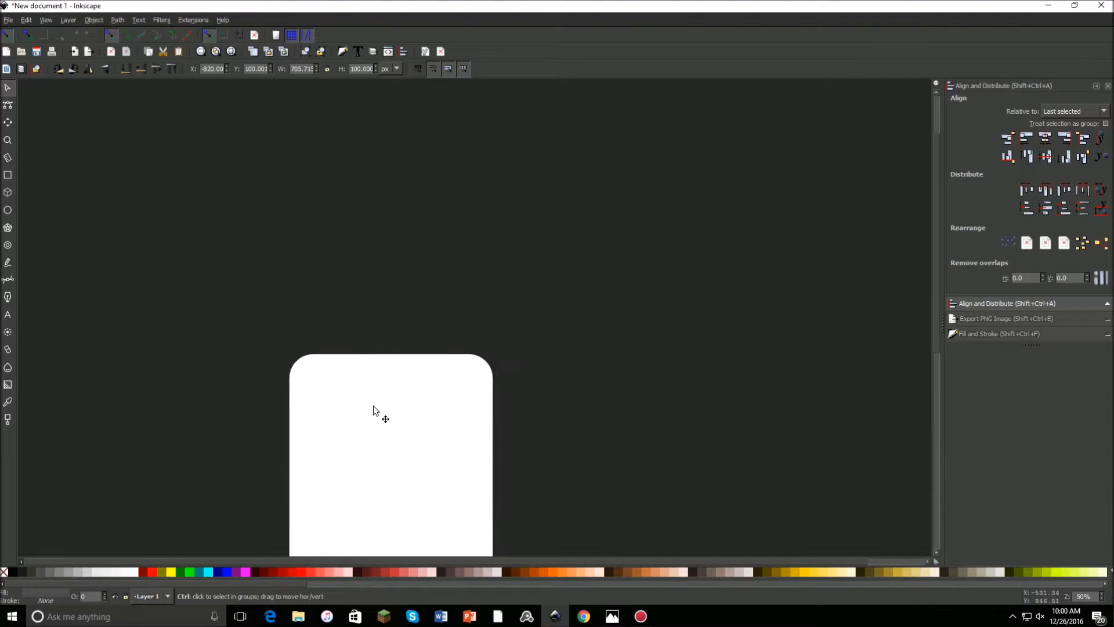
pyautogui.scroll(-7, 373, 401)
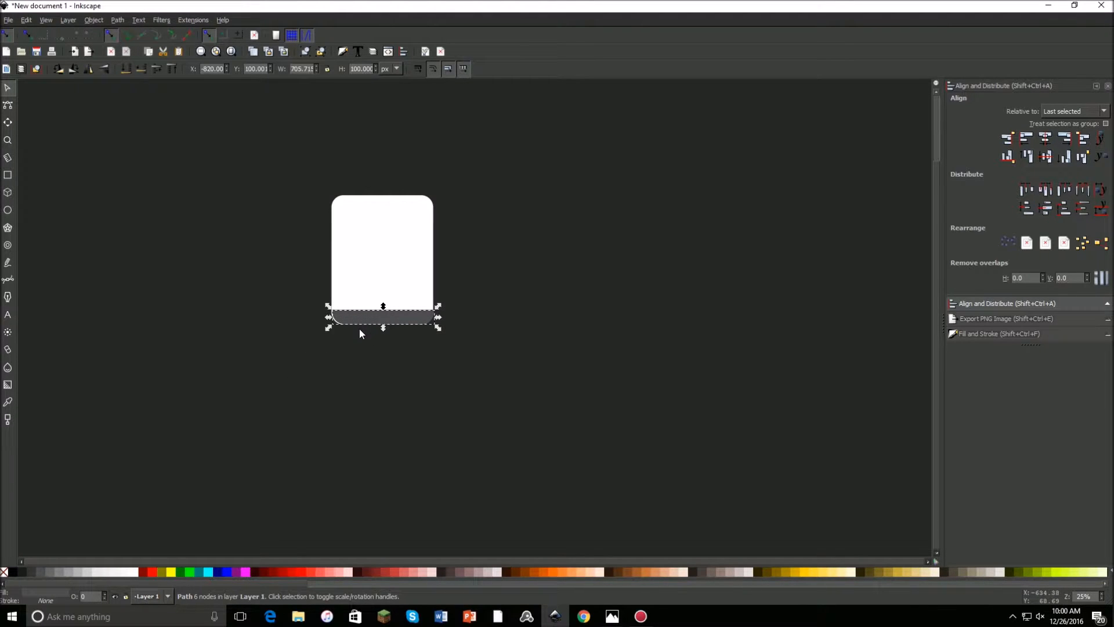
pyautogui.scroll(5, 364, 324)
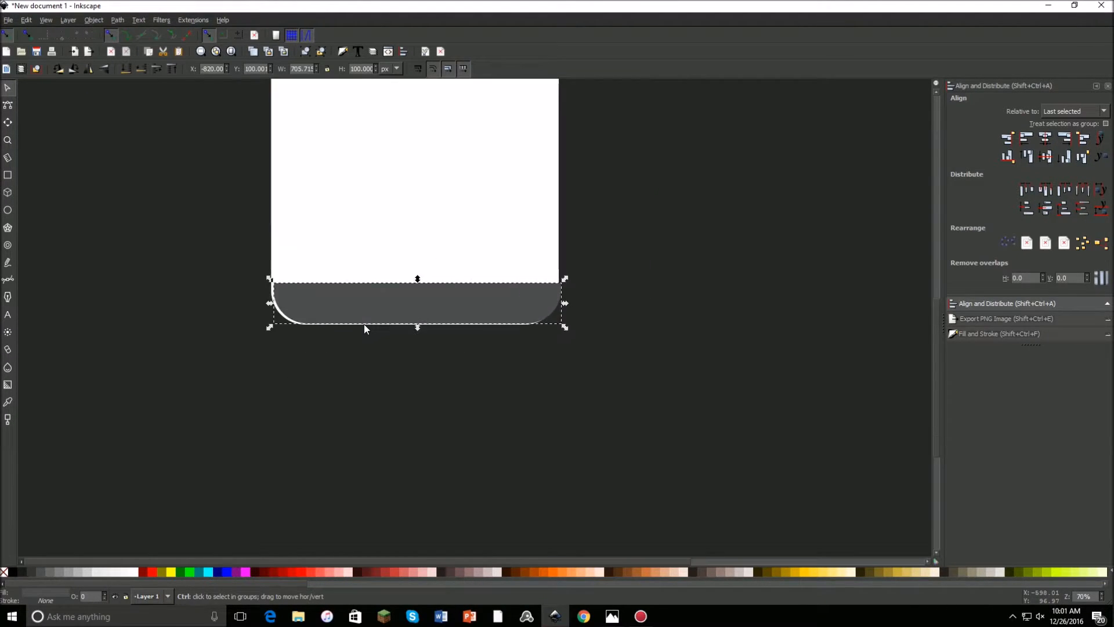
pyautogui.scroll(1, 434, 240)
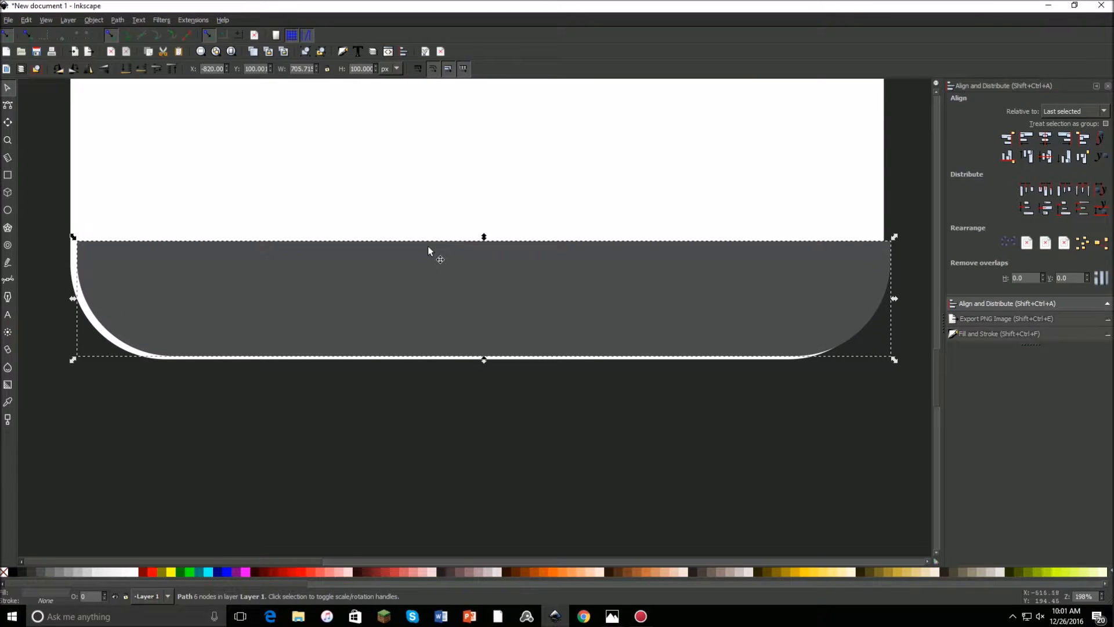
pyautogui.moveTo(378, 294); pyautogui.dragTo(371, 290)
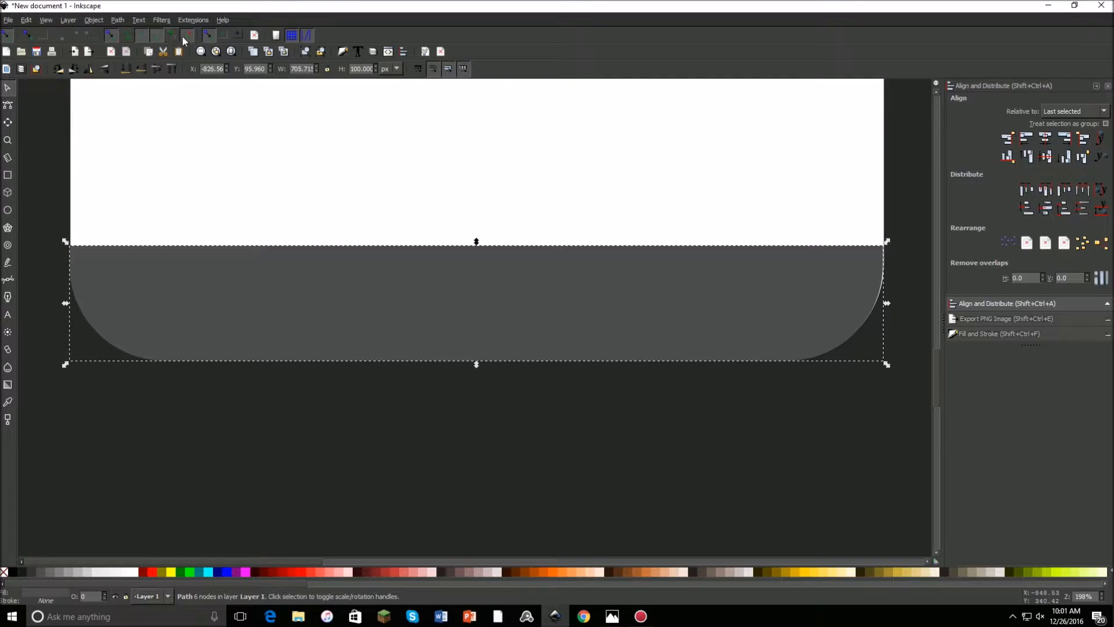
pyautogui.moveTo(412, 283); pyautogui.dragTo(413, 280)
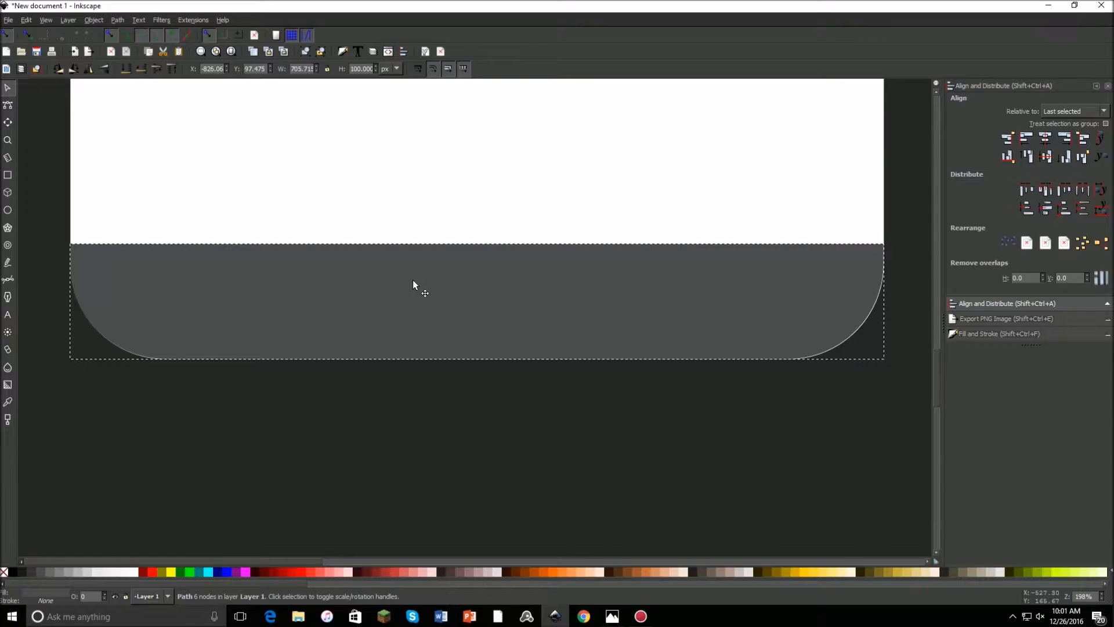
pyautogui.click(637, 412)
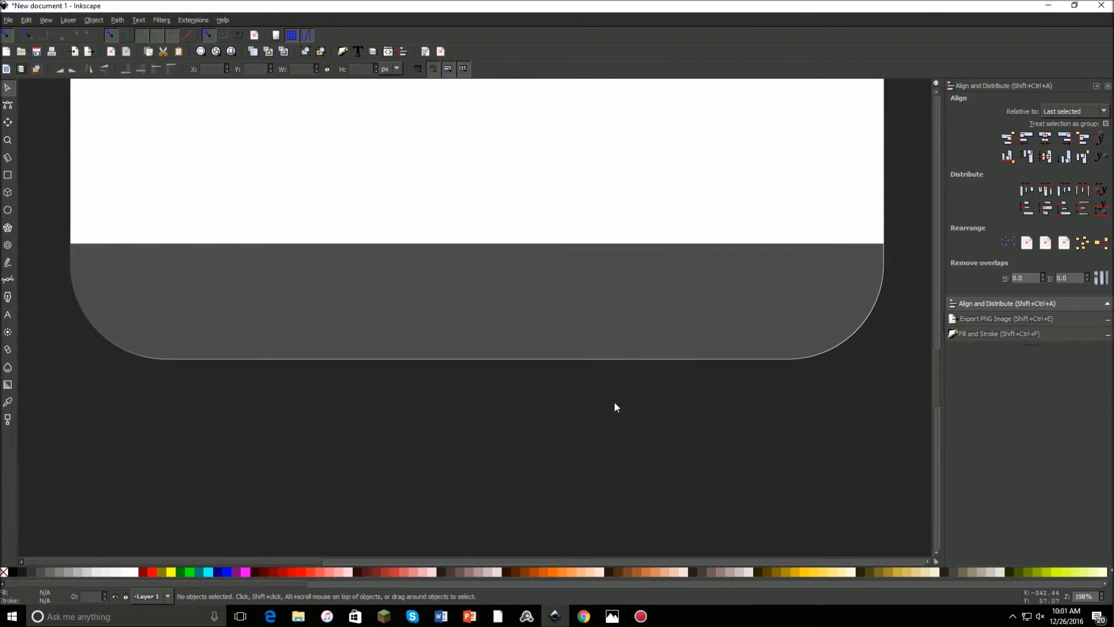
# - Lower the gray strip to Y 97.175 px to narrow the white gap along the rectangle's bottom edge
pyautogui.keyDown('ctrl'); pyautogui.scroll(4, 438, 381); pyautogui.keyUp('ctrl')
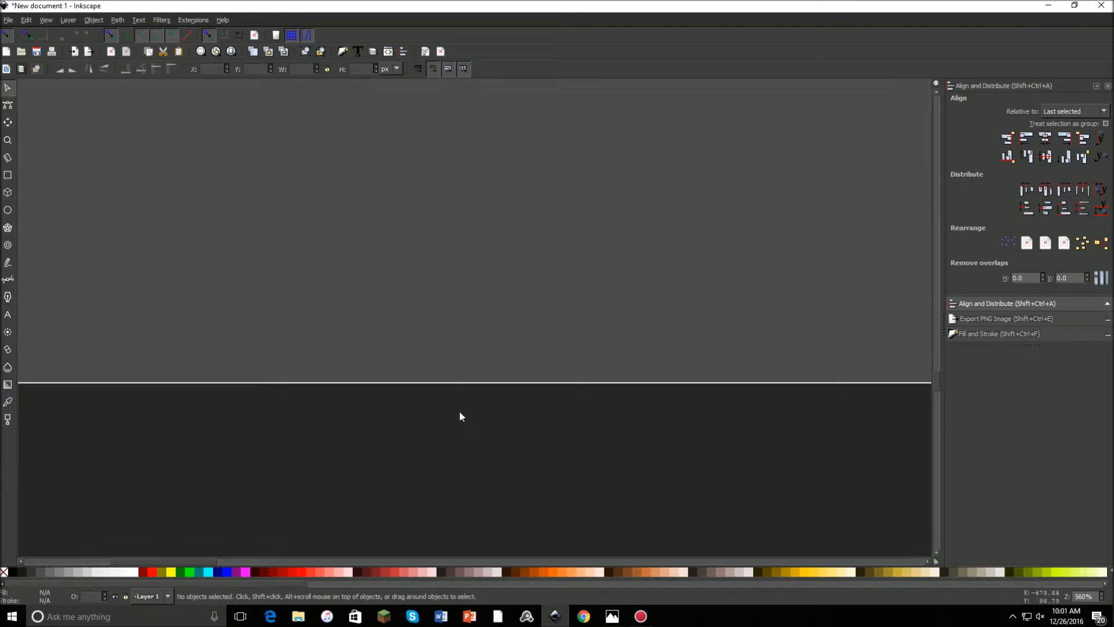
pyautogui.keyDown('ctrl'); pyautogui.scroll(9, 449, 381); pyautogui.keyUp('ctrl')
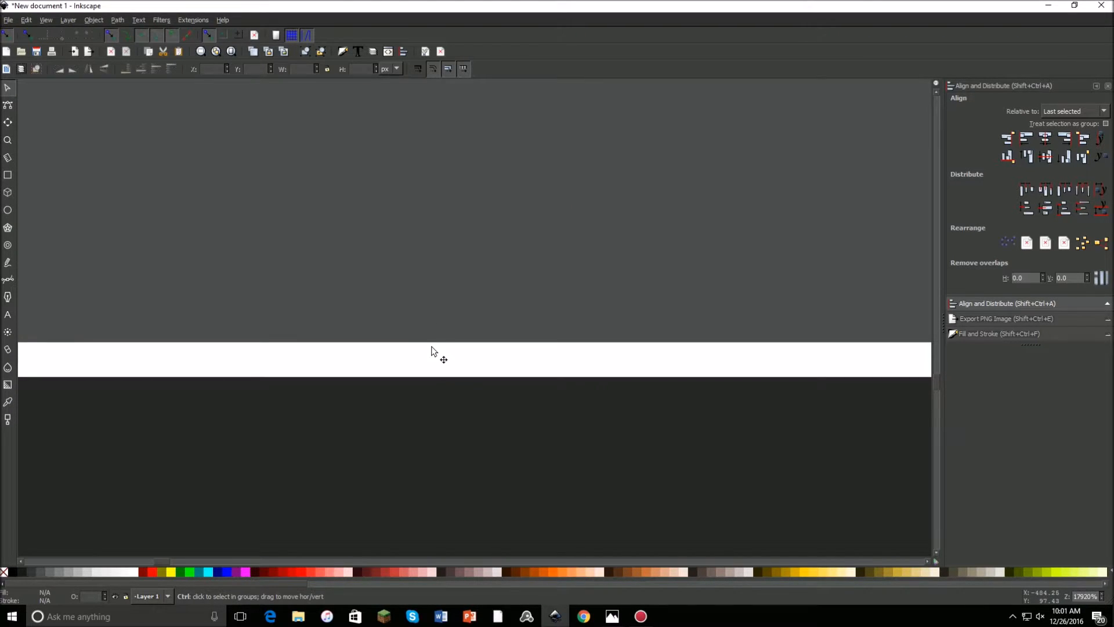
pyautogui.click(384, 290)
pyautogui.press('Down')
pyautogui.press('Up')
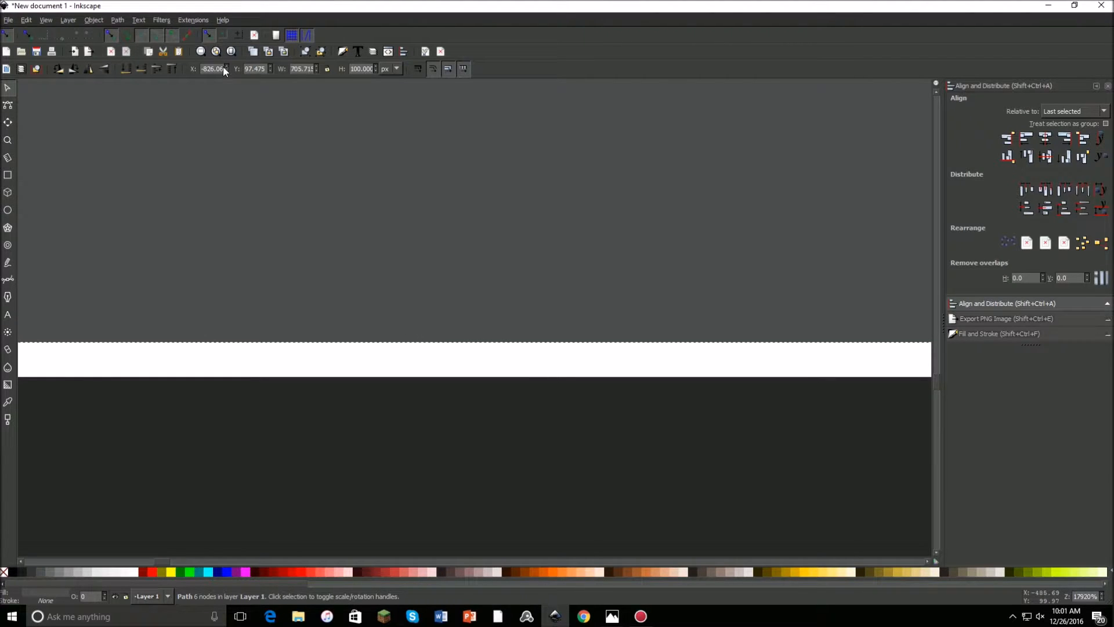
pyautogui.click(269, 70)
pyautogui.click(269, 70)
pyautogui.click(269, 69)
pyautogui.click(269, 69)
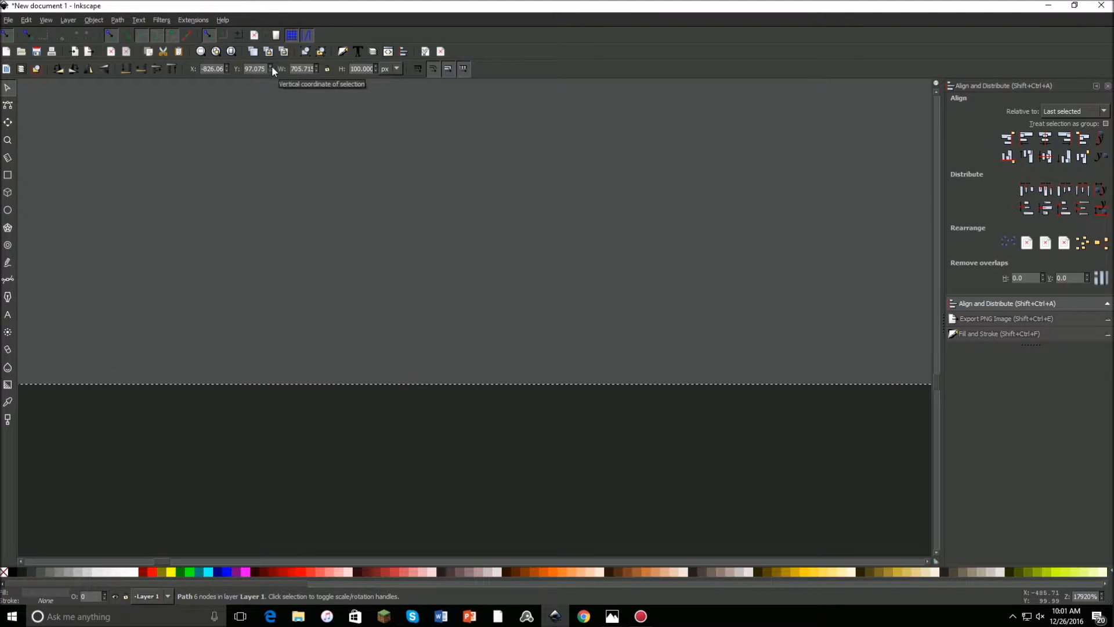
pyautogui.click(270, 66)
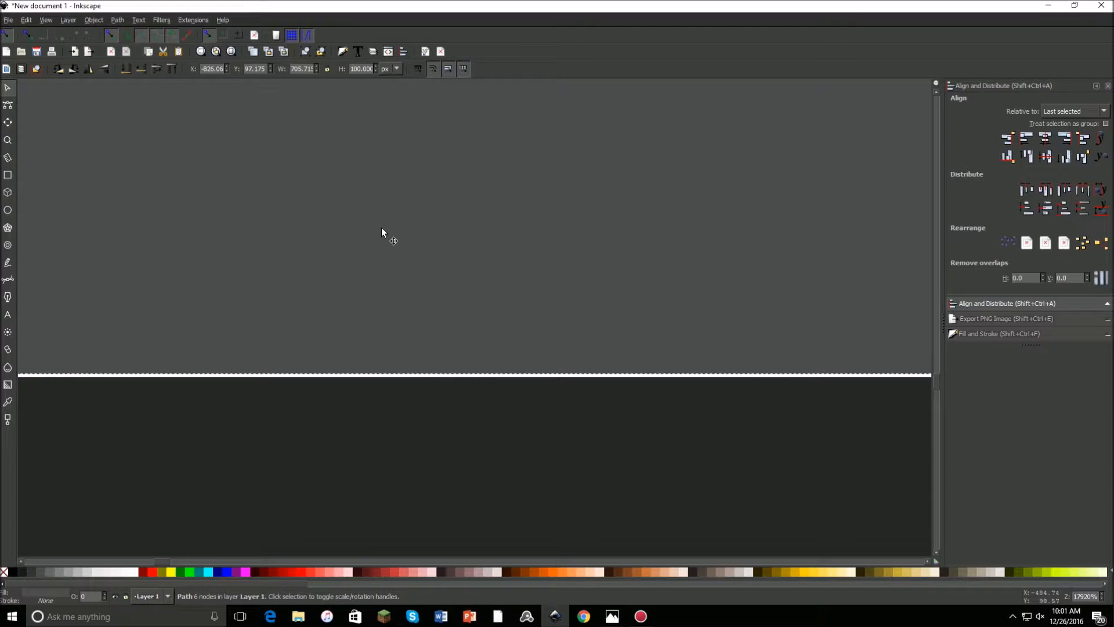
# - Adjust the gray strip's position in small increments to about X -825.4 px and Y 97 px
pyautogui.scroll(-14, 381, 227)
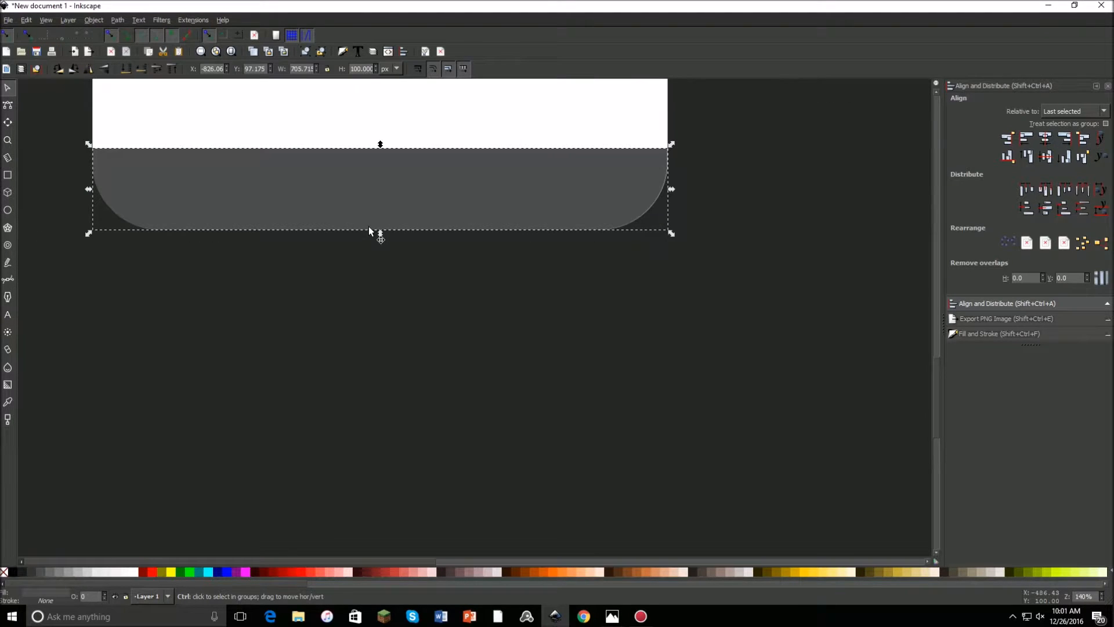
pyautogui.scroll(2, 302, 207)
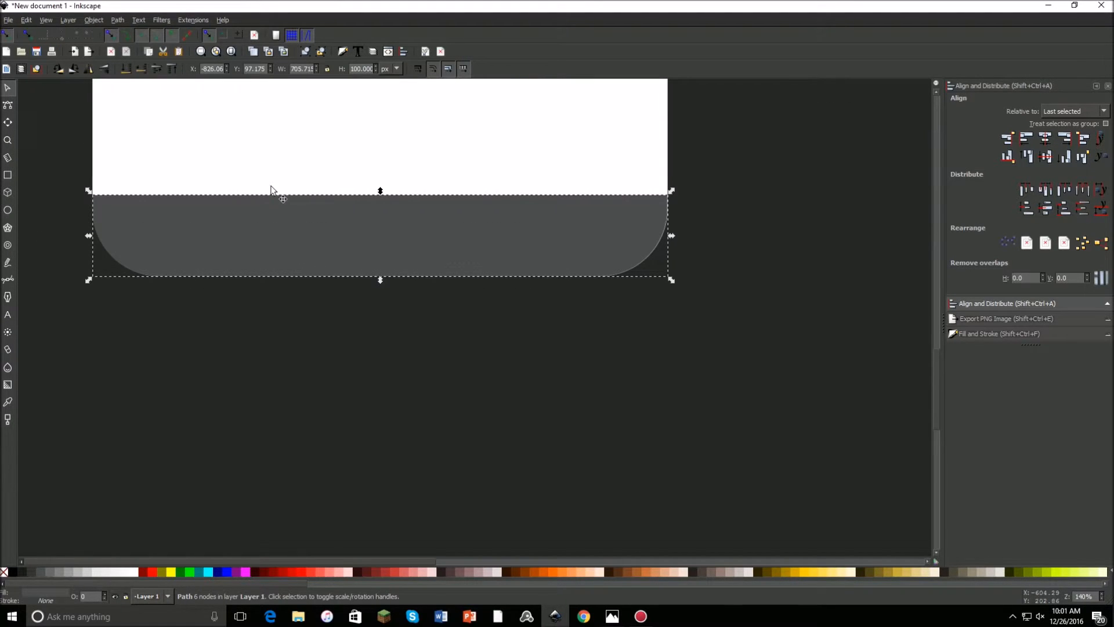
pyautogui.click(226, 67)
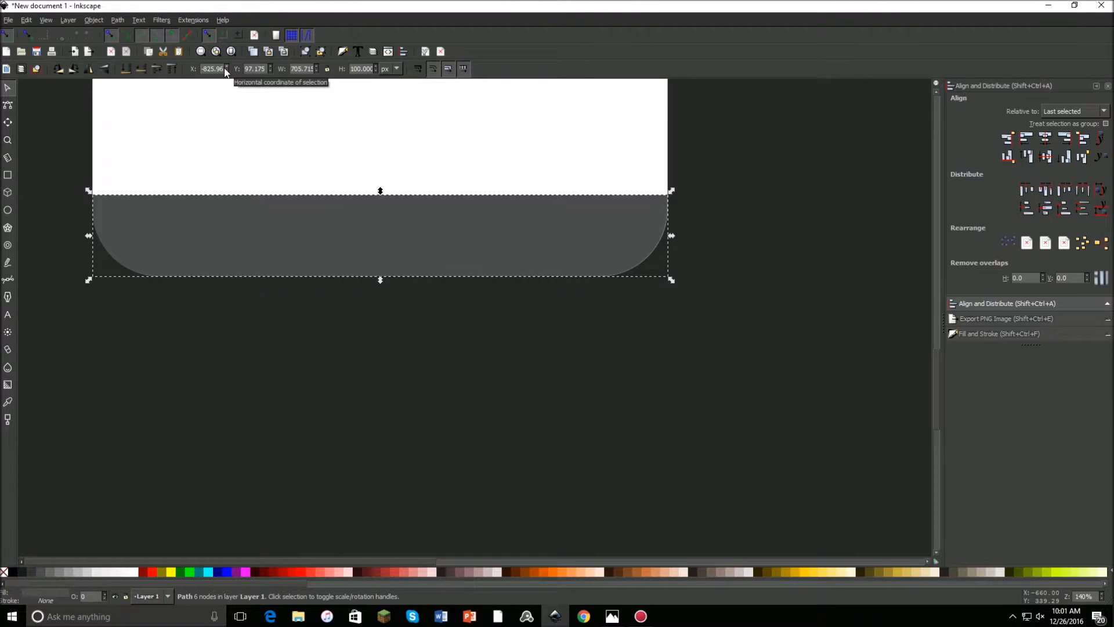
pyautogui.click(226, 70)
pyautogui.click(227, 71)
pyautogui.click(227, 70)
pyautogui.click(226, 71)
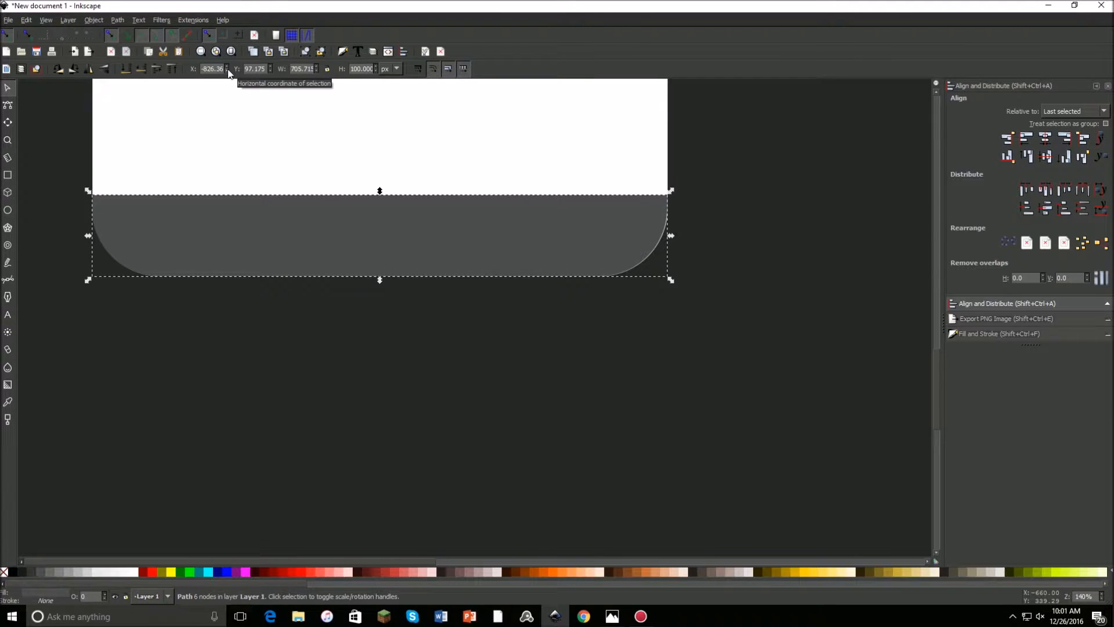
pyautogui.click(227, 67)
pyautogui.click(227, 66)
pyautogui.click(226, 67)
pyautogui.click(227, 67)
pyautogui.click(226, 67)
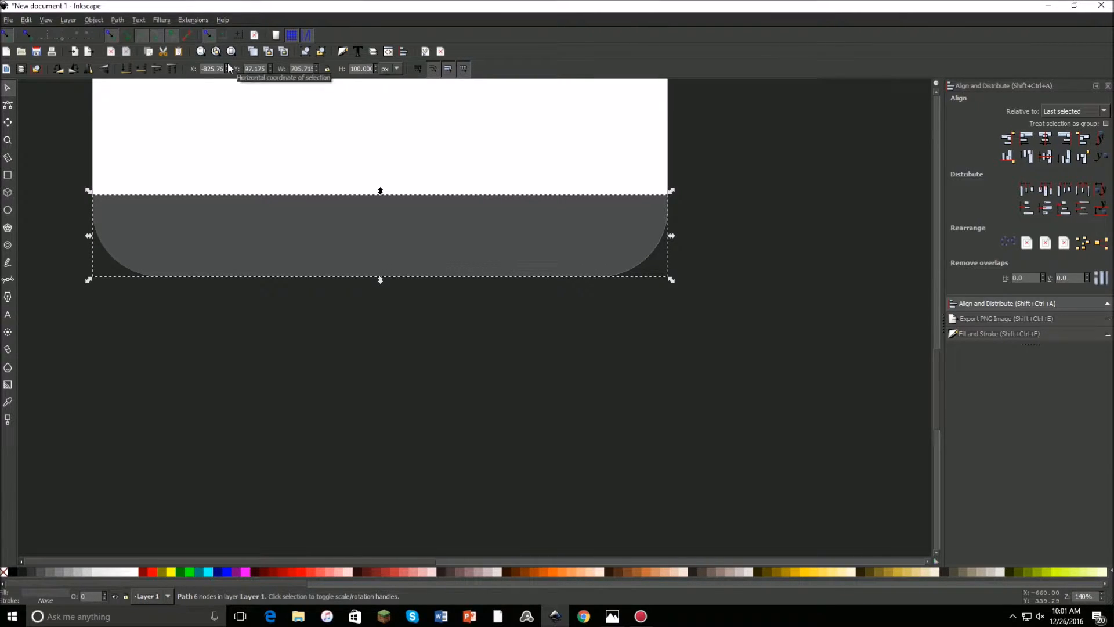
pyautogui.click(227, 67)
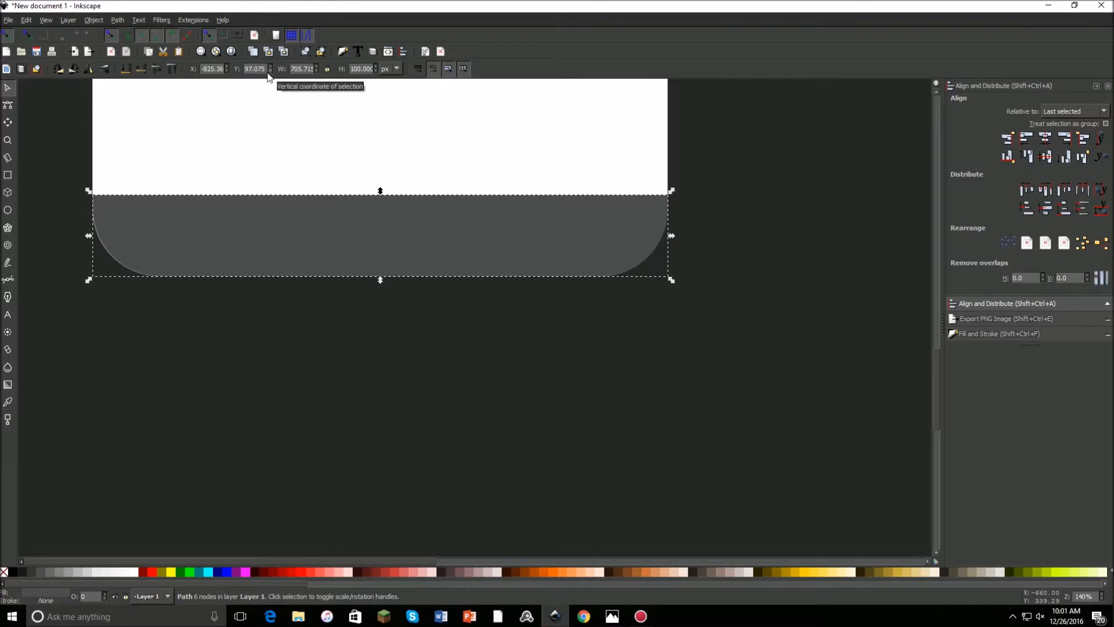
pyautogui.click(560, 344)
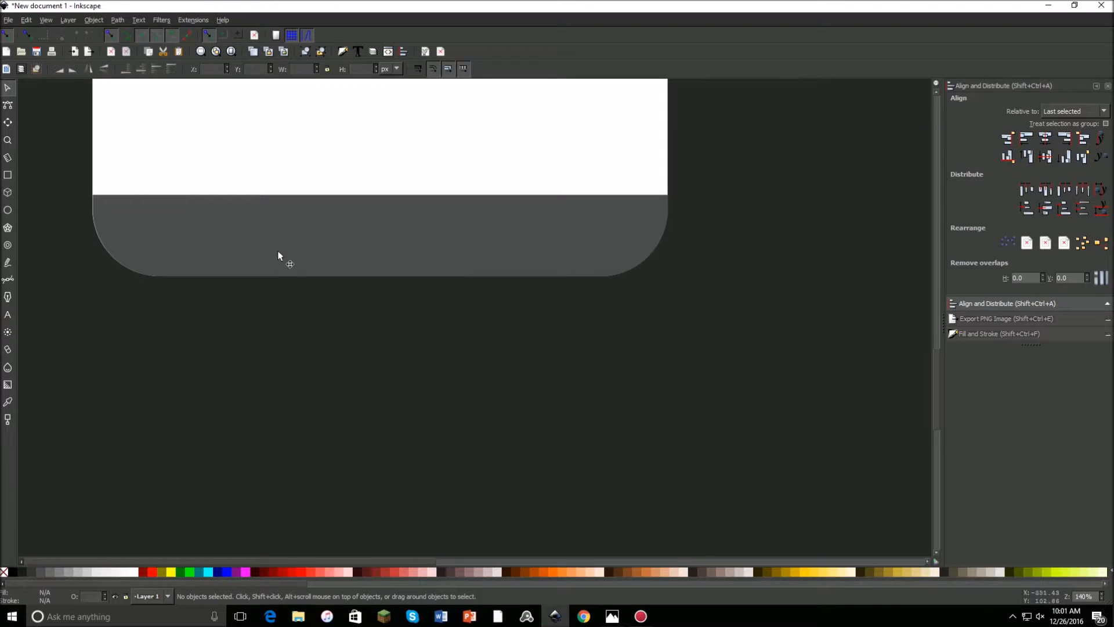
# - Fine-tune the gray strip's X position to -825.86 px so both rounded corners match the white rectangle
pyautogui.click(204, 198)
pyautogui.click(227, 67)
pyautogui.click(227, 71)
pyautogui.click(227, 72)
pyautogui.click(227, 71)
pyautogui.click(226, 71)
pyautogui.click(226, 71)
pyautogui.click(226, 71)
pyautogui.click(226, 71)
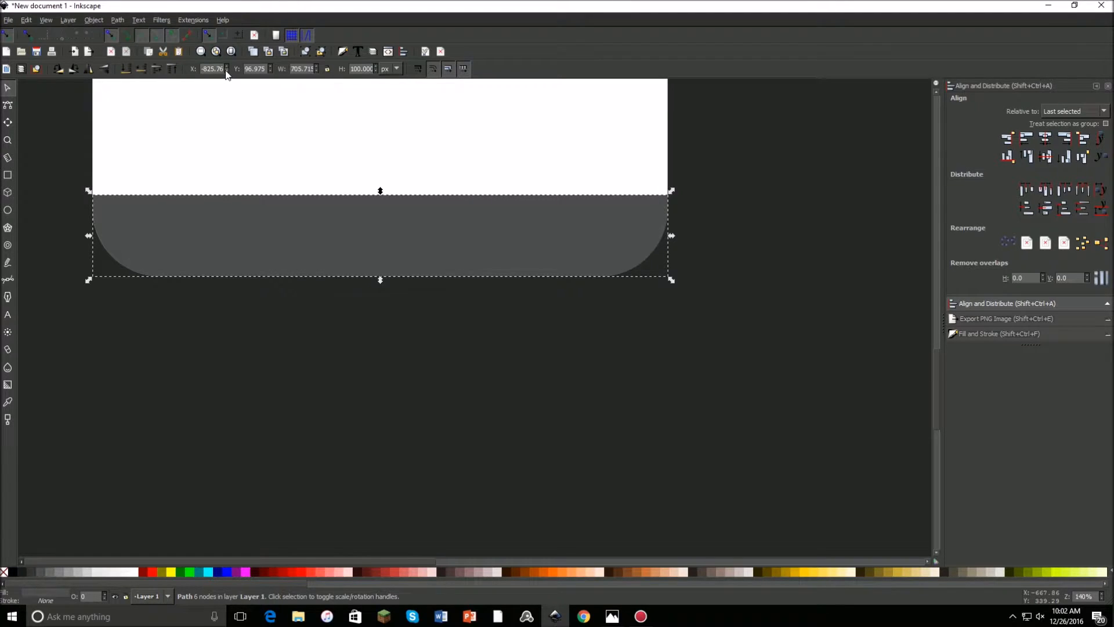
pyautogui.click(226, 71)
pyautogui.click(226, 72)
pyautogui.click(226, 71)
pyautogui.click(349, 381)
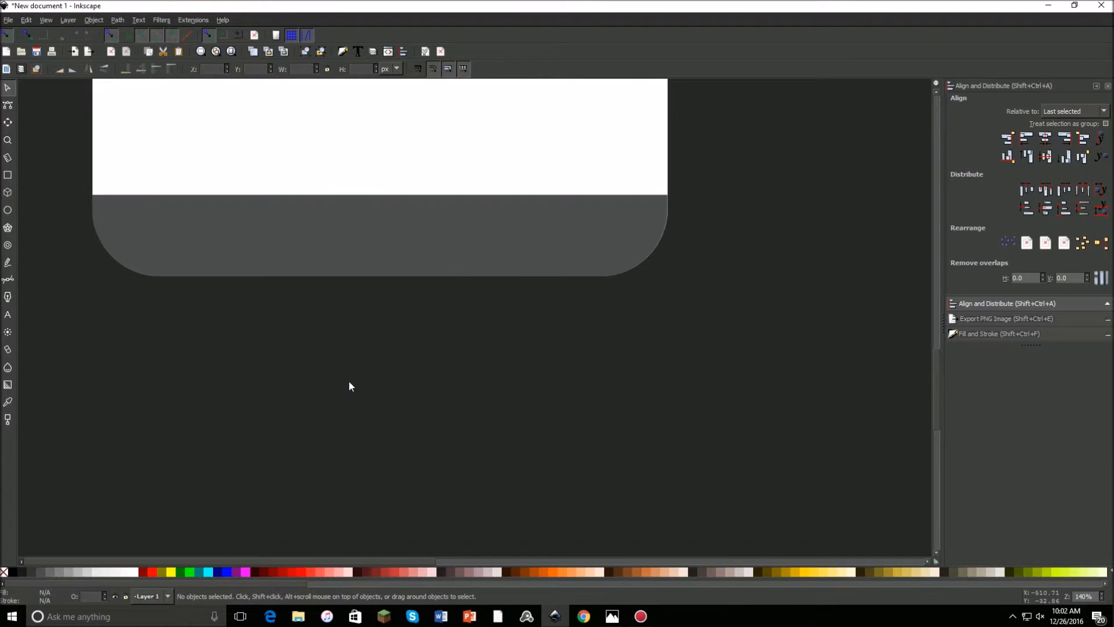
pyautogui.click(256, 229)
pyautogui.click(226, 66)
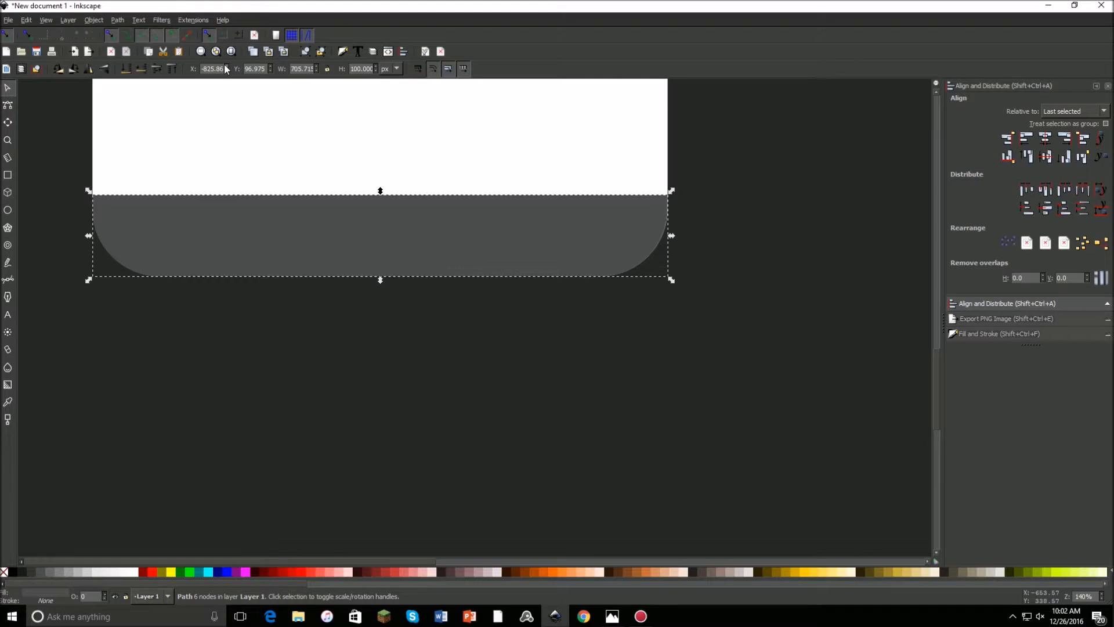
pyautogui.click(269, 456)
pyautogui.click(223, 244)
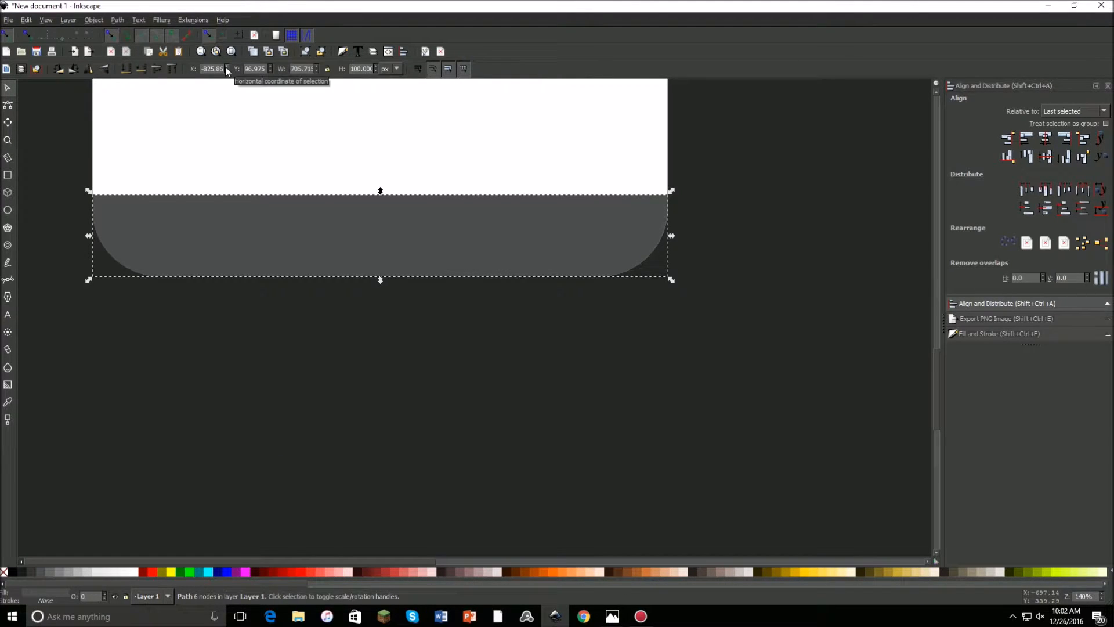
pyautogui.click(297, 319)
pyautogui.scroll(4, 348, 377)
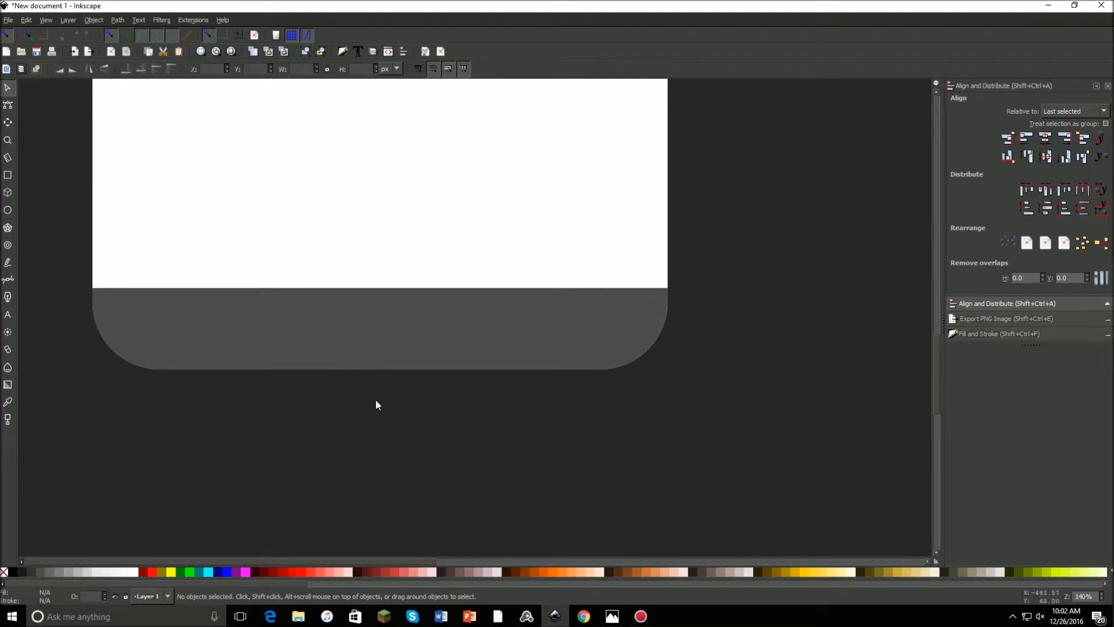
pyautogui.scroll(-3, 224, 246)
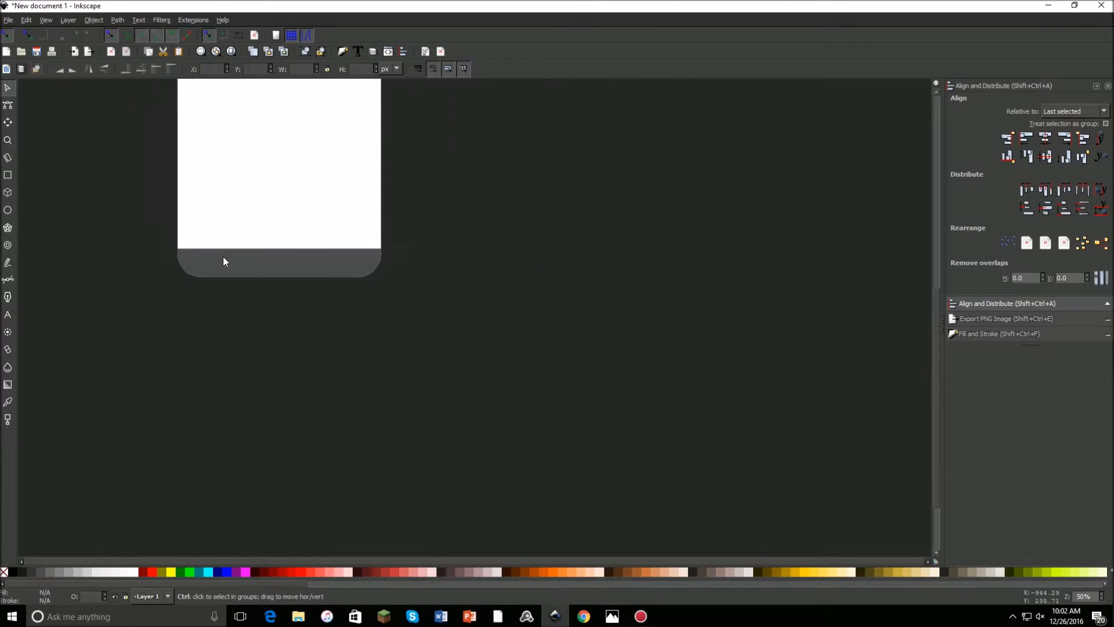
pyautogui.scroll(-1, 224, 261)
pyautogui.scroll(2, 203, 266)
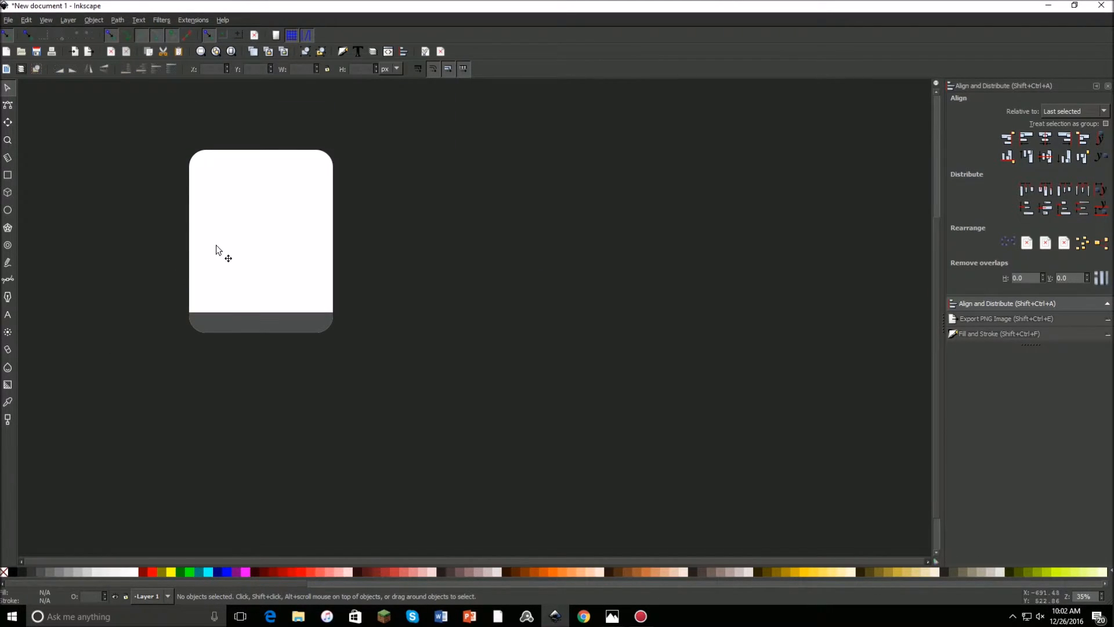
pyautogui.scroll(-3, 109, 319)
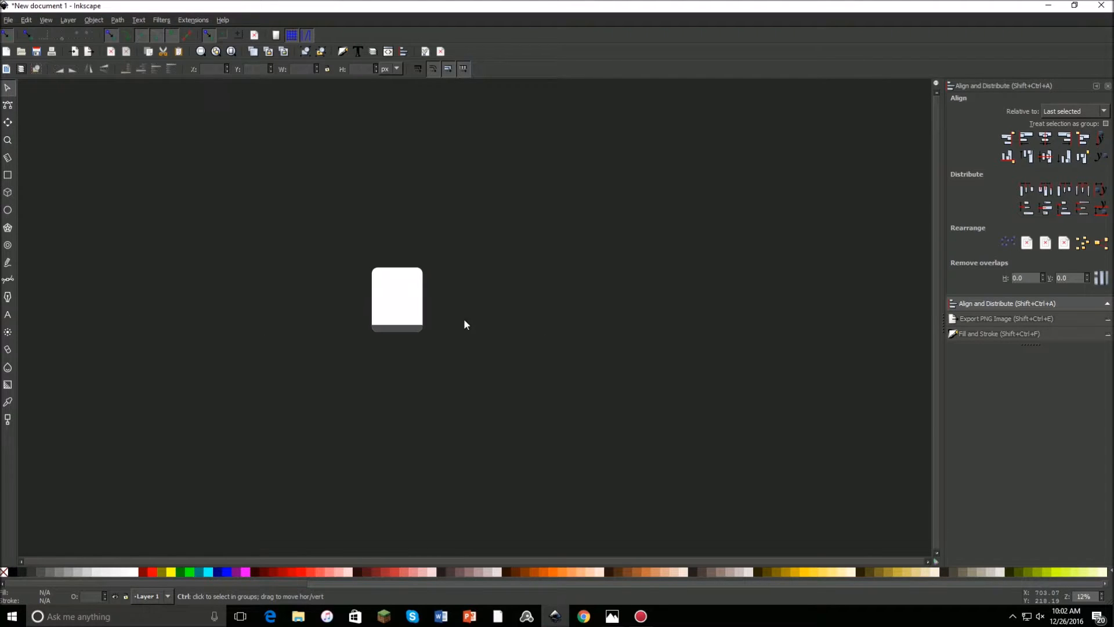
pyautogui.scroll(5, 393, 315)
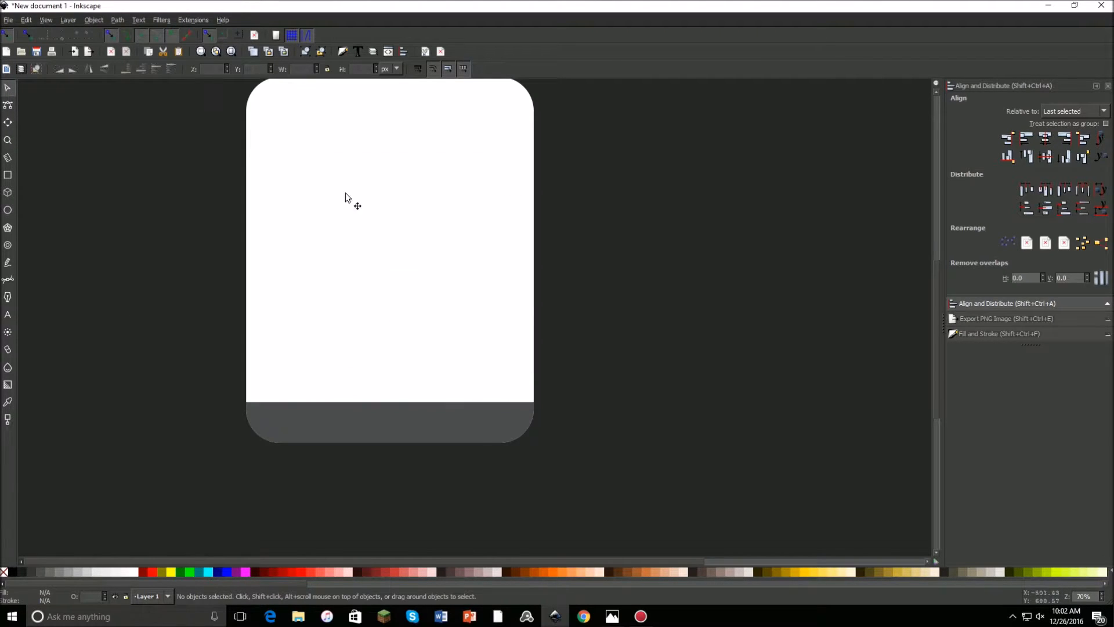
# - Draw a white circle 180 px in diameter on the empty canvas beside the rounded rectangle and select it for transforming
pyautogui.click(6, 214)
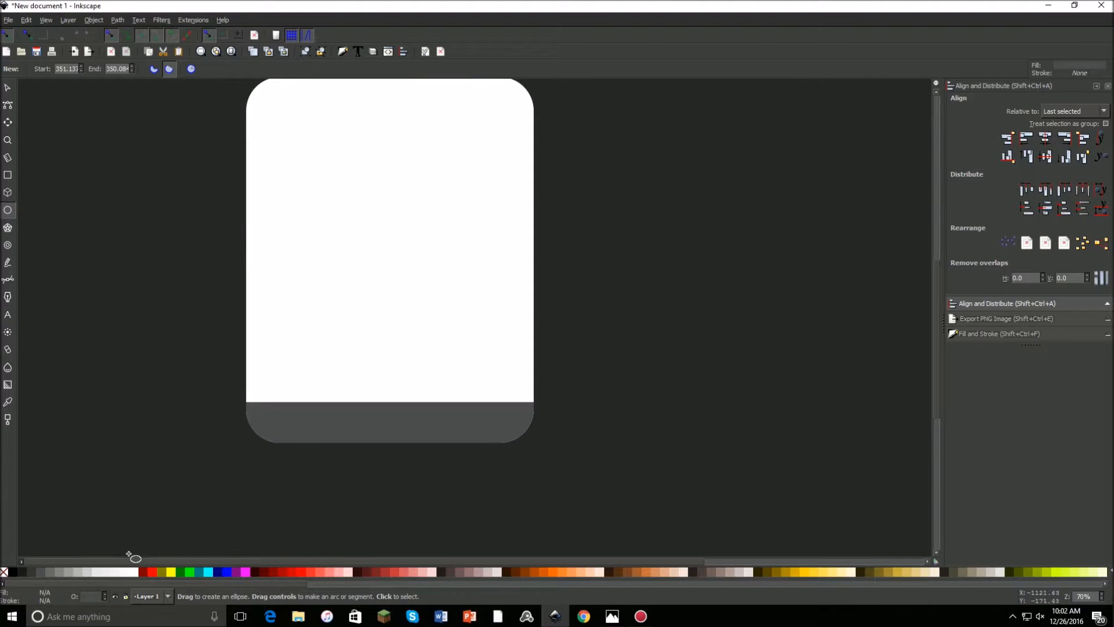
pyautogui.click(137, 573)
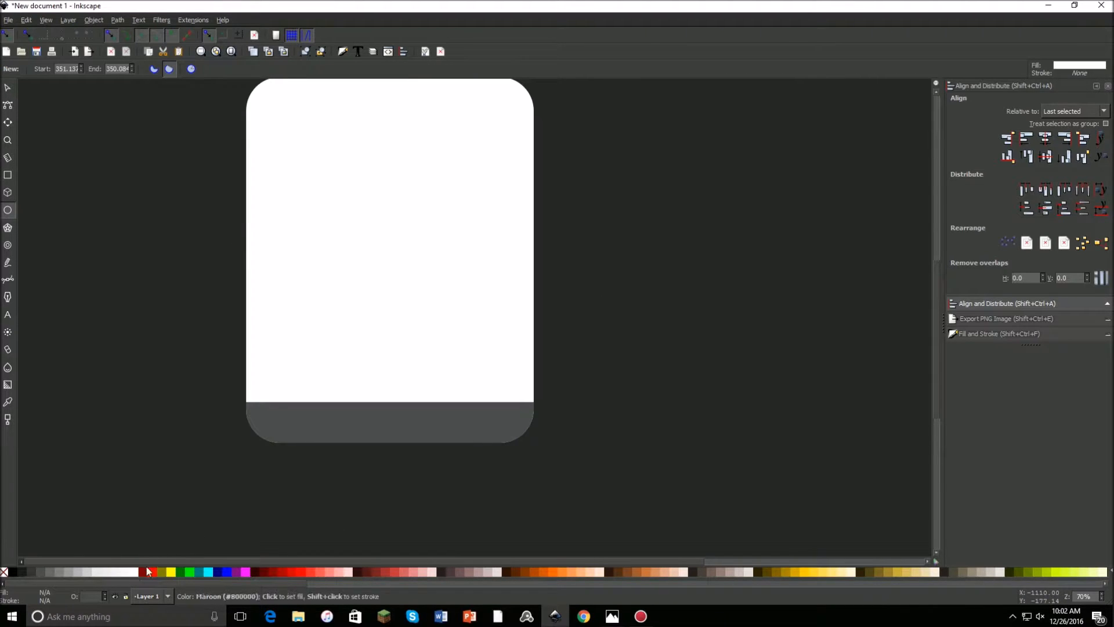
pyautogui.moveTo(174, 561); pyautogui.dragTo(406, 556)
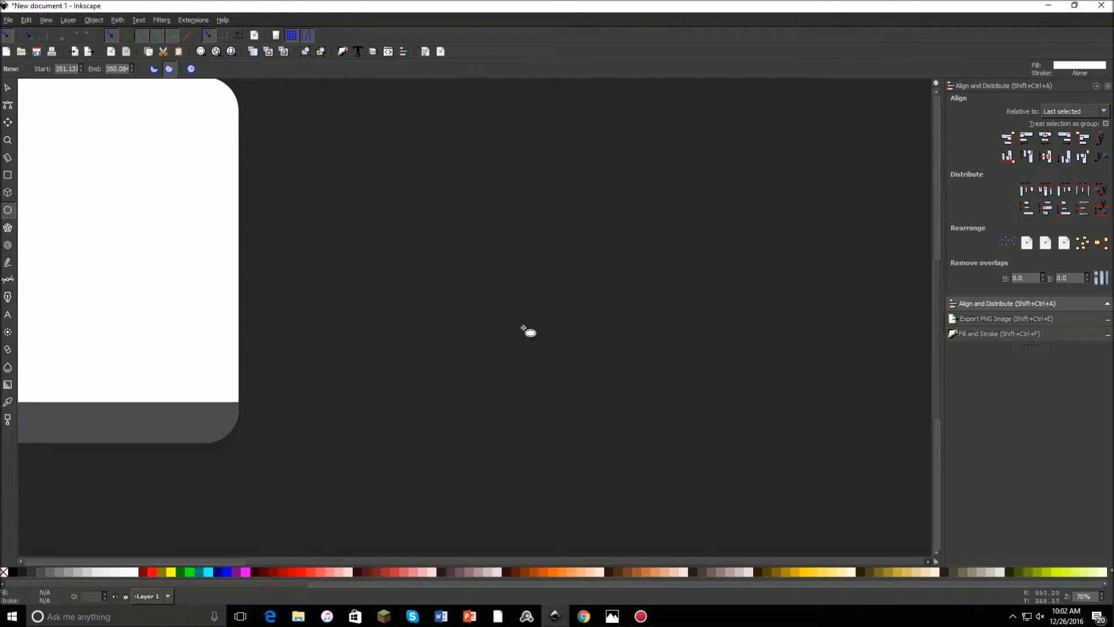
pyautogui.moveTo(500, 241)
pyautogui.mouseDown()
pyautogui.moveTo(589, 301)
pyautogui.moveTo(599, 323)
pyautogui.moveTo(584, 311)
pyautogui.moveTo(596, 314)
pyautogui.mouseUp()
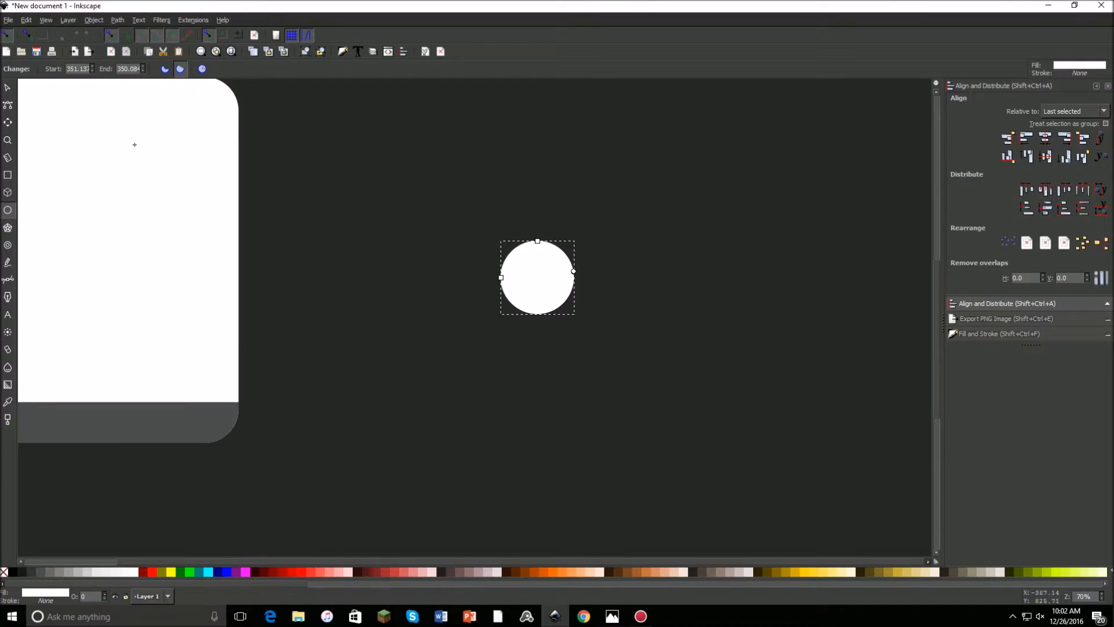
pyautogui.click(12, 89)
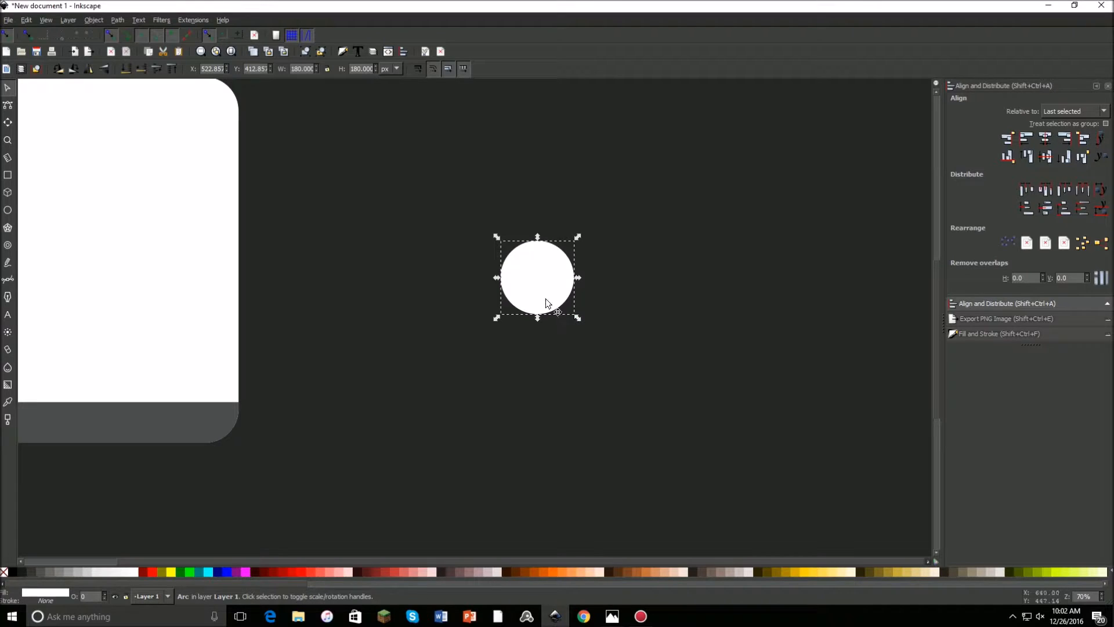
# - Duplicate the white circle, scale the copy about its center to about 168.6 px, and fill it with medium gray
pyautogui.press('ctrl')
pyautogui.press('ctrl')
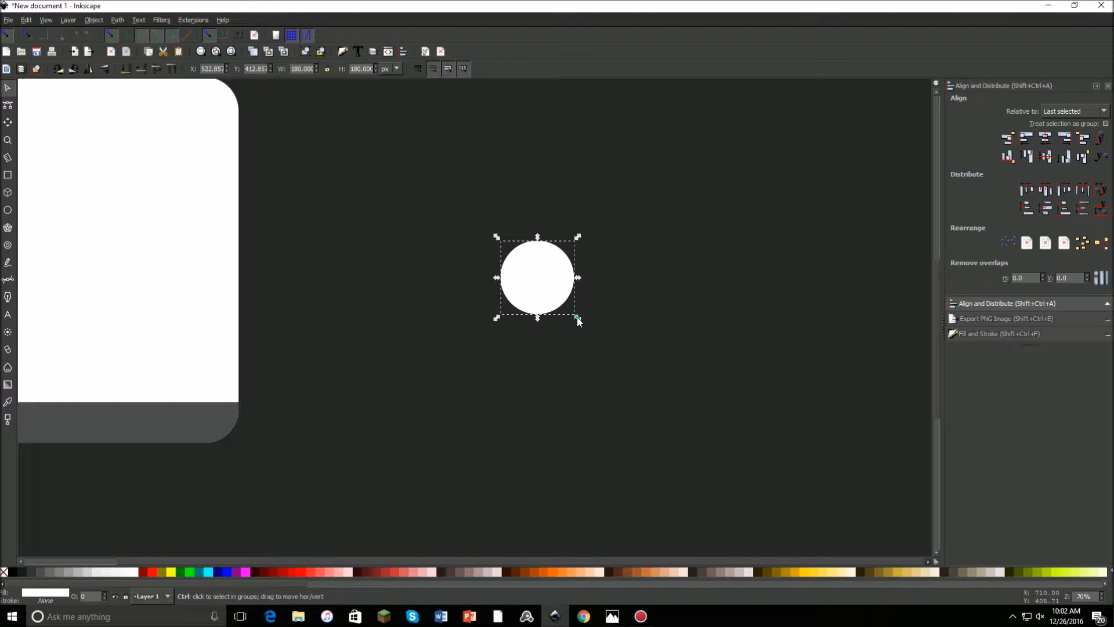
pyautogui.moveTo(578, 321); pyautogui.dragTo(566, 308)
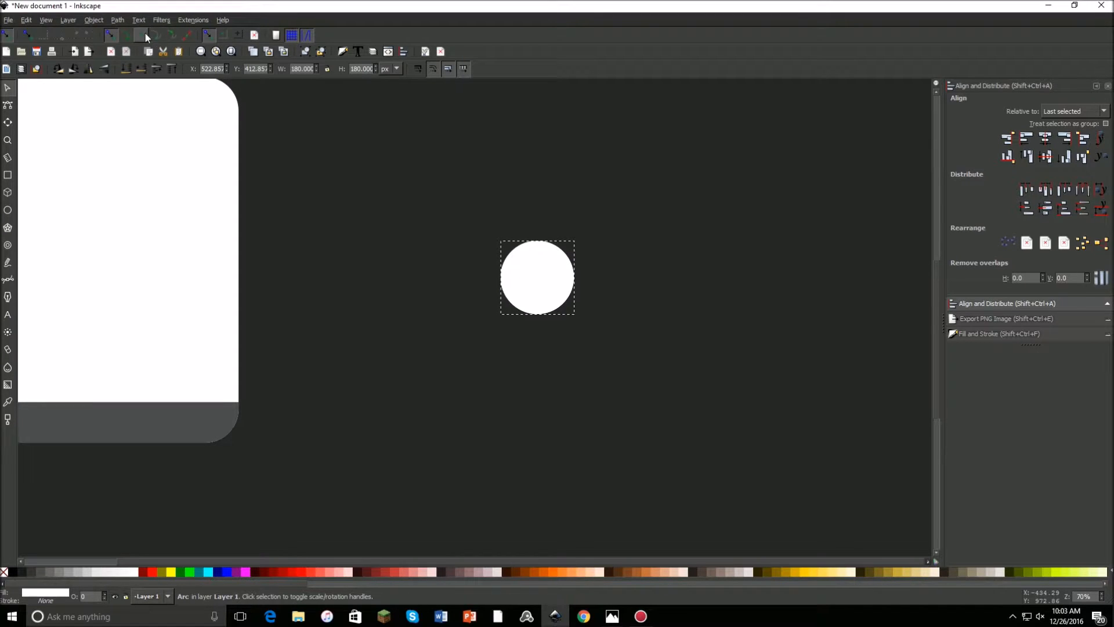
pyautogui.click(548, 287)
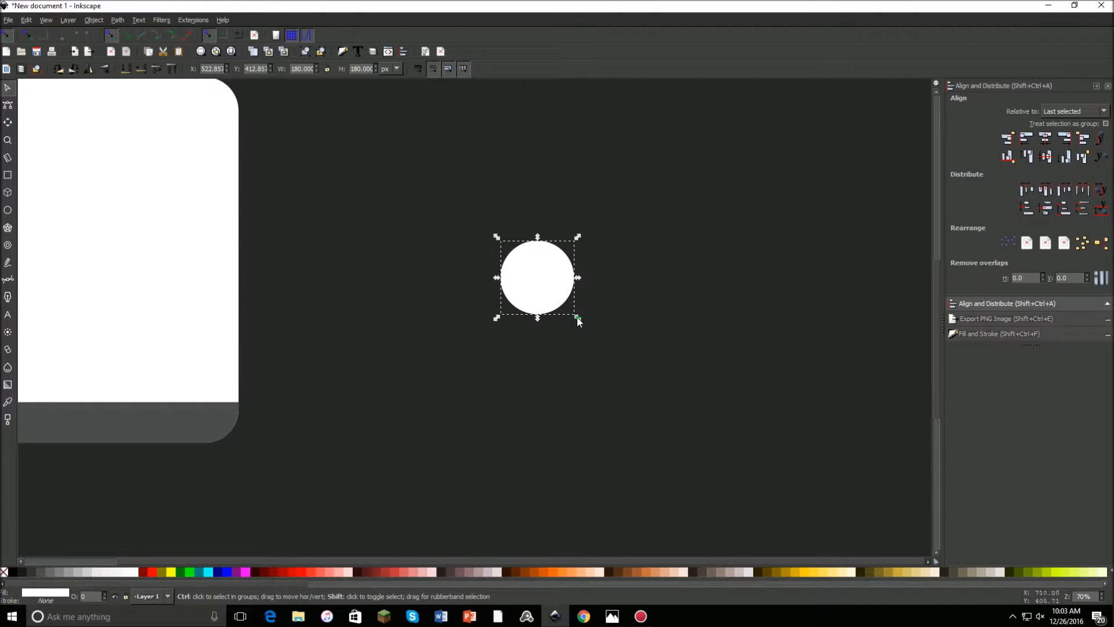
pyautogui.moveTo(577, 319); pyautogui.dragTo(575, 319)
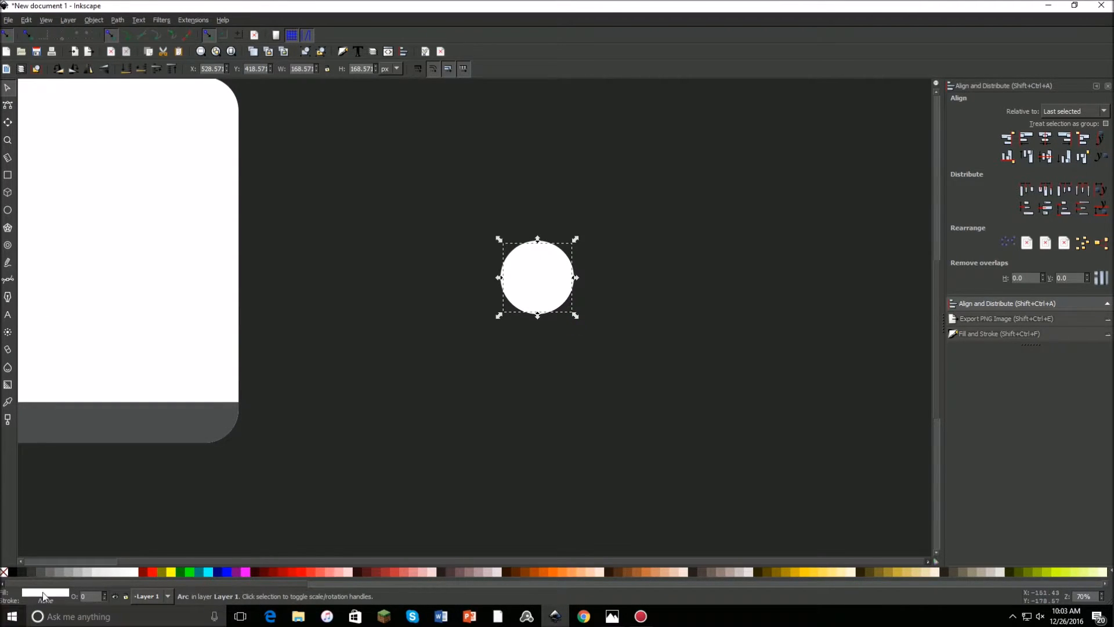
pyautogui.click(58, 572)
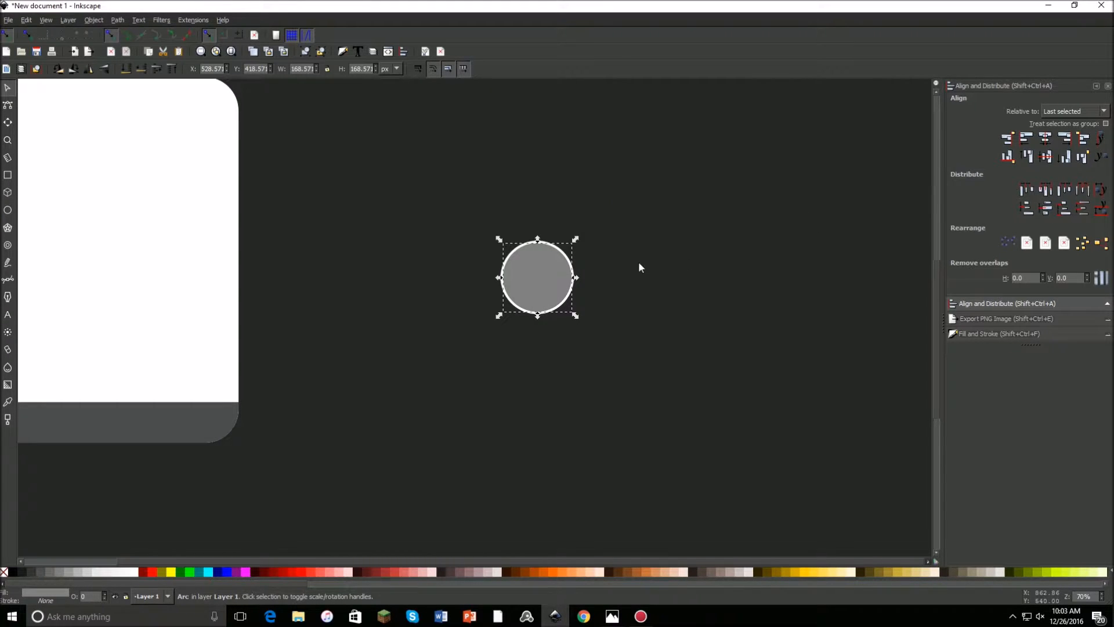
pyautogui.click(605, 276)
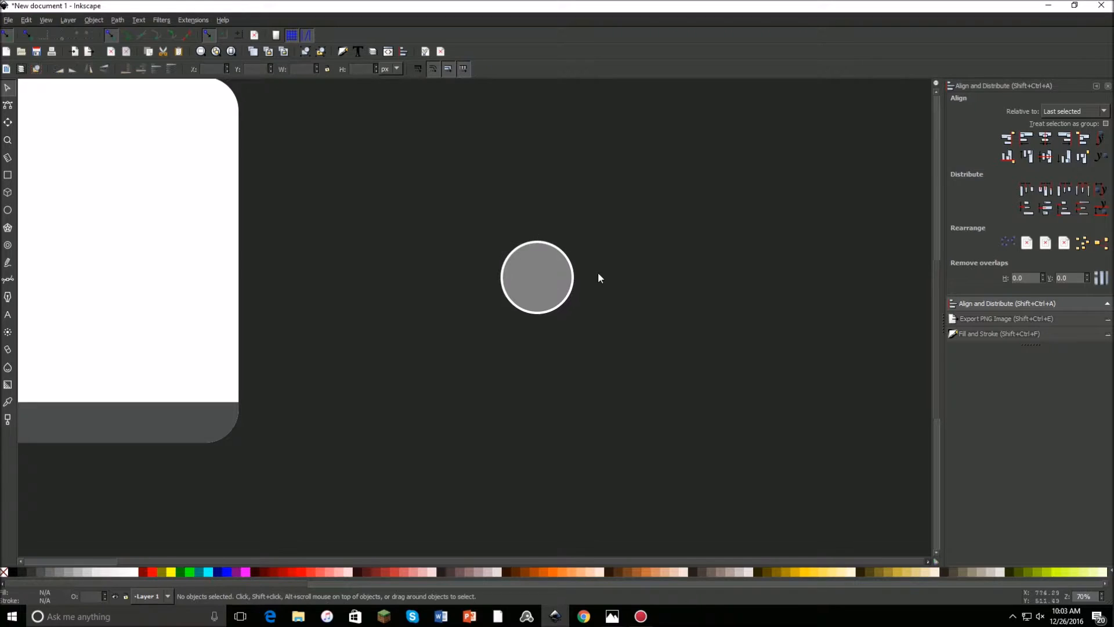
pyautogui.moveTo(460, 228); pyautogui.dragTo(600, 339)
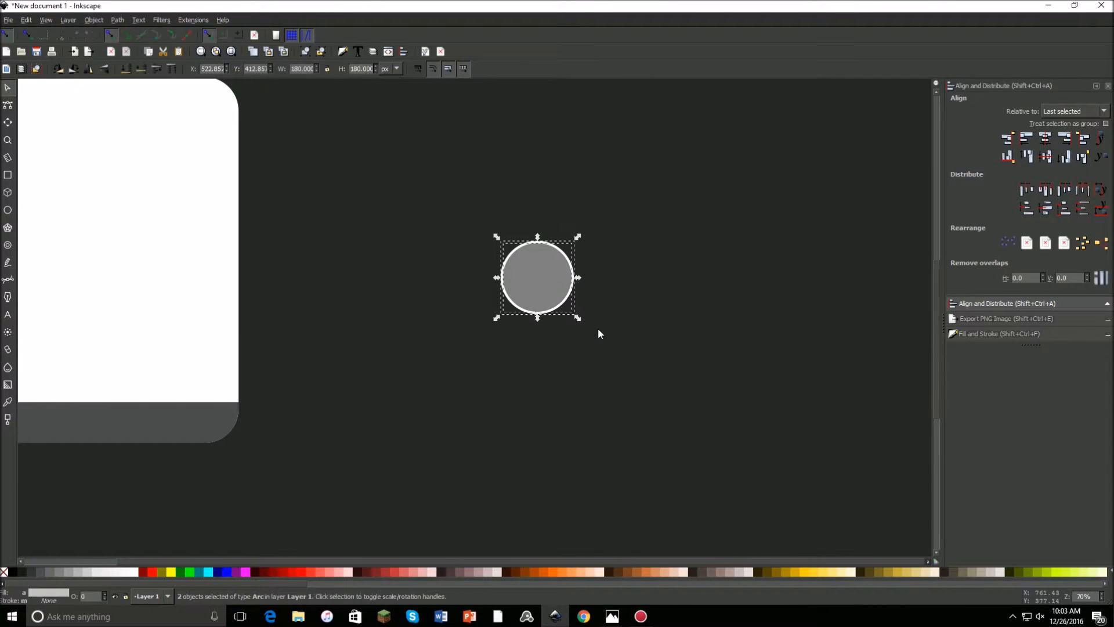
pyautogui.click(548, 228)
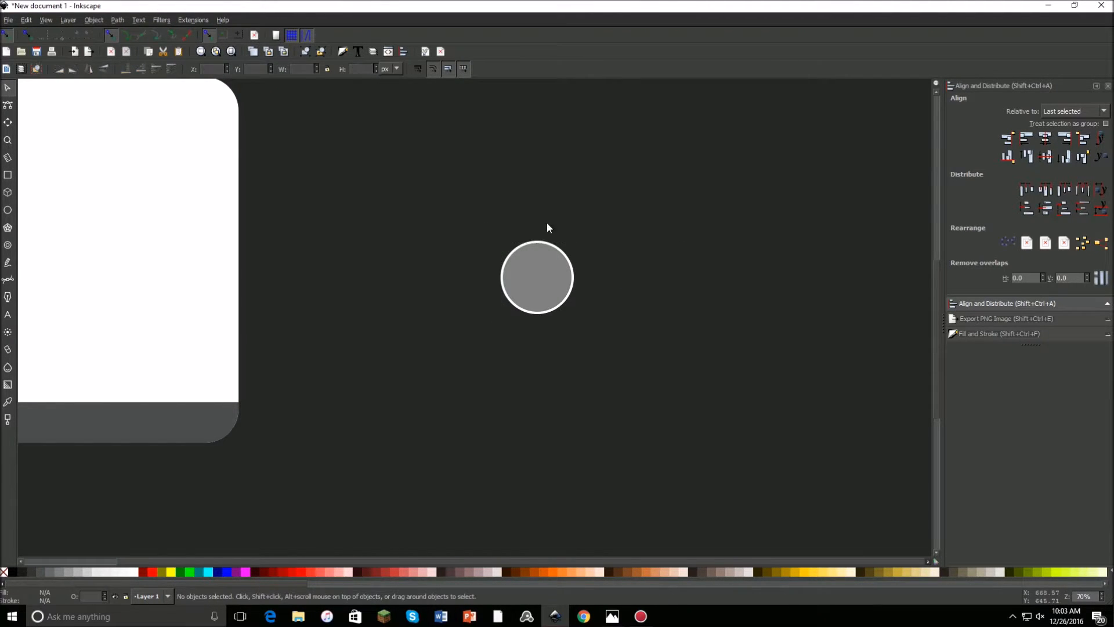
# - Duplicate the medium gray circle and scale the copy about its center to about 85.7 px in diameter
pyautogui.click(533, 271)
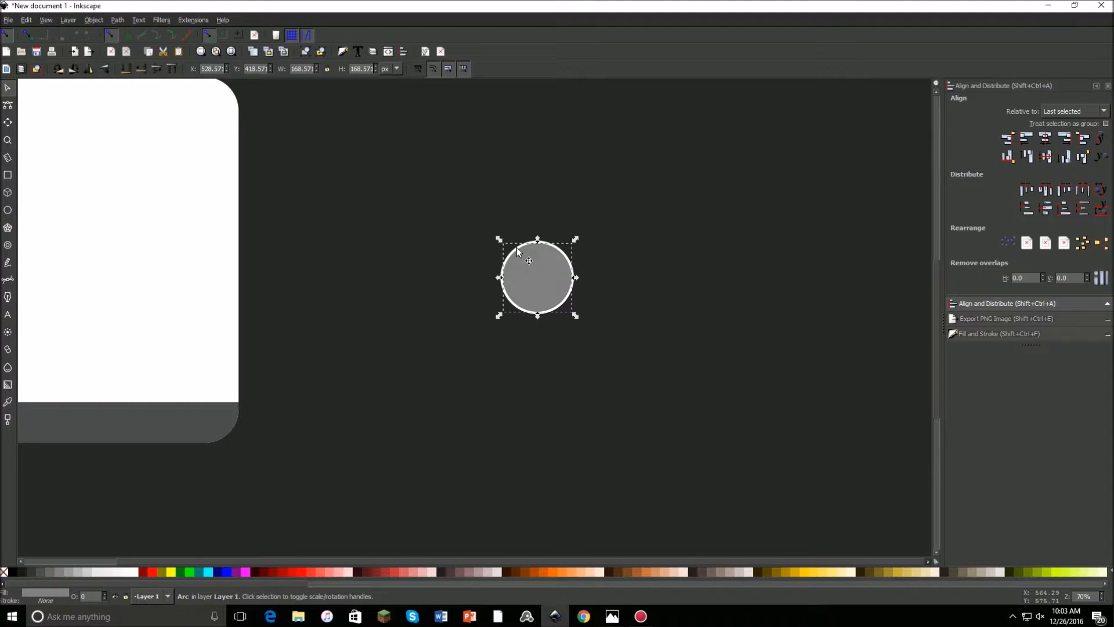
pyautogui.press('ctrl')
pyautogui.press('ctrl')
pyautogui.moveTo(576, 239); pyautogui.dragTo(564, 256)
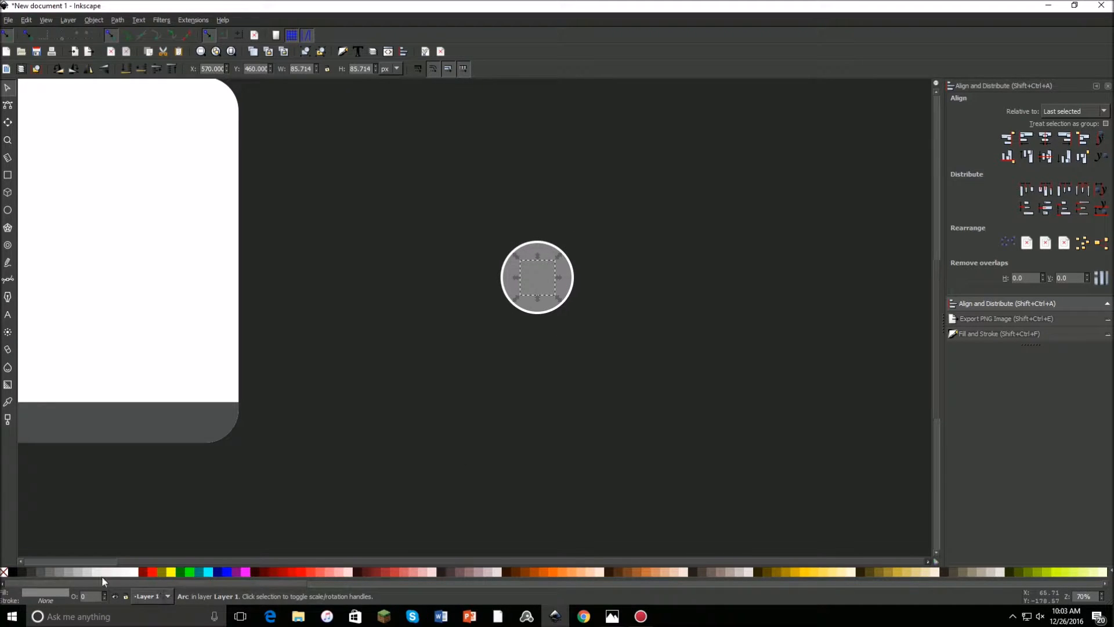
# - Fill the innermost circle with 70% Gray and shrink it about its center to about 68.6 px in diameter
pyautogui.click(64, 573)
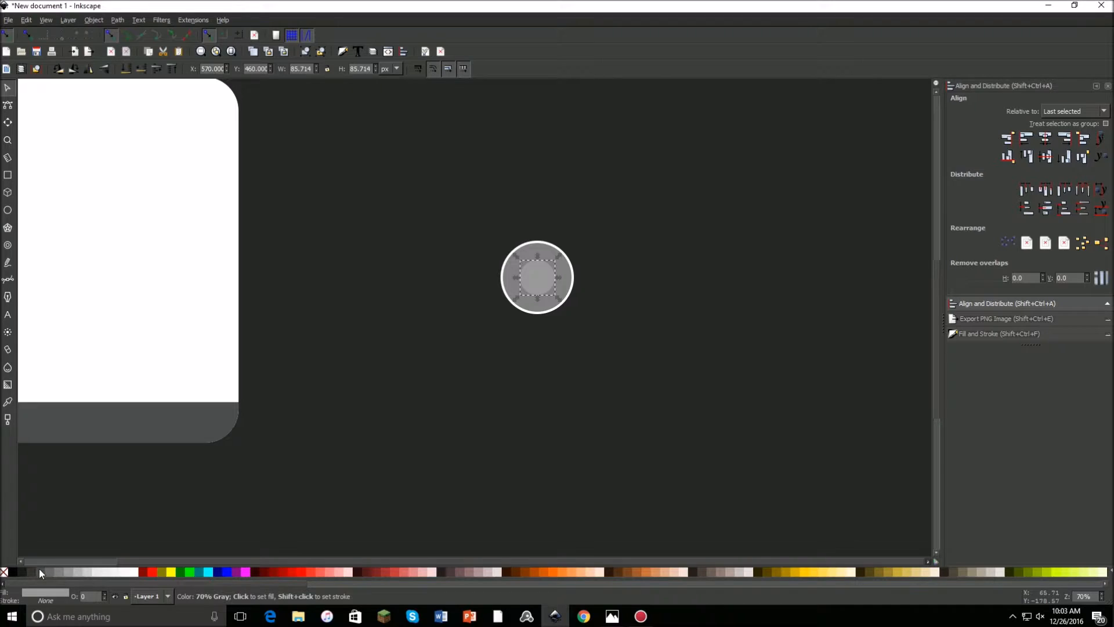
pyautogui.click(39, 571)
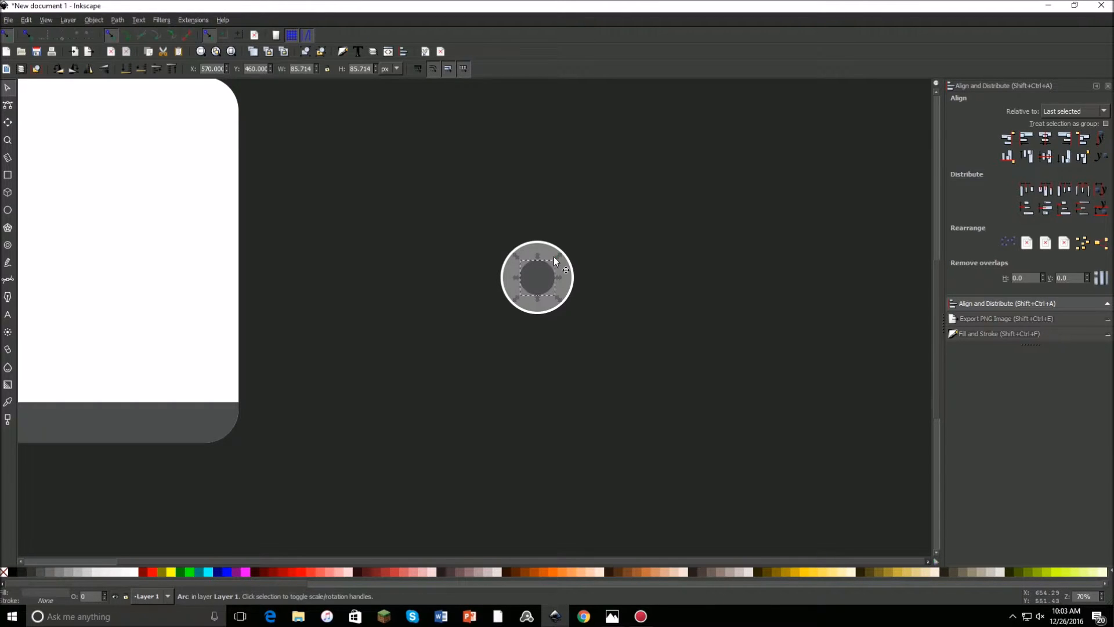
pyautogui.moveTo(557, 258); pyautogui.dragTo(556, 260)
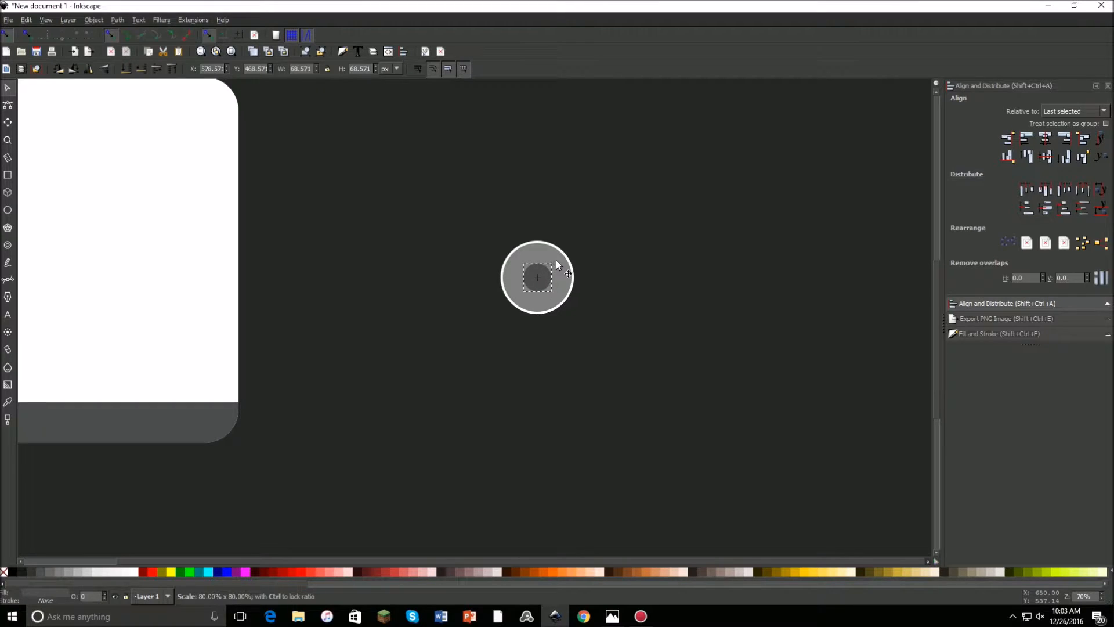
pyautogui.click(654, 261)
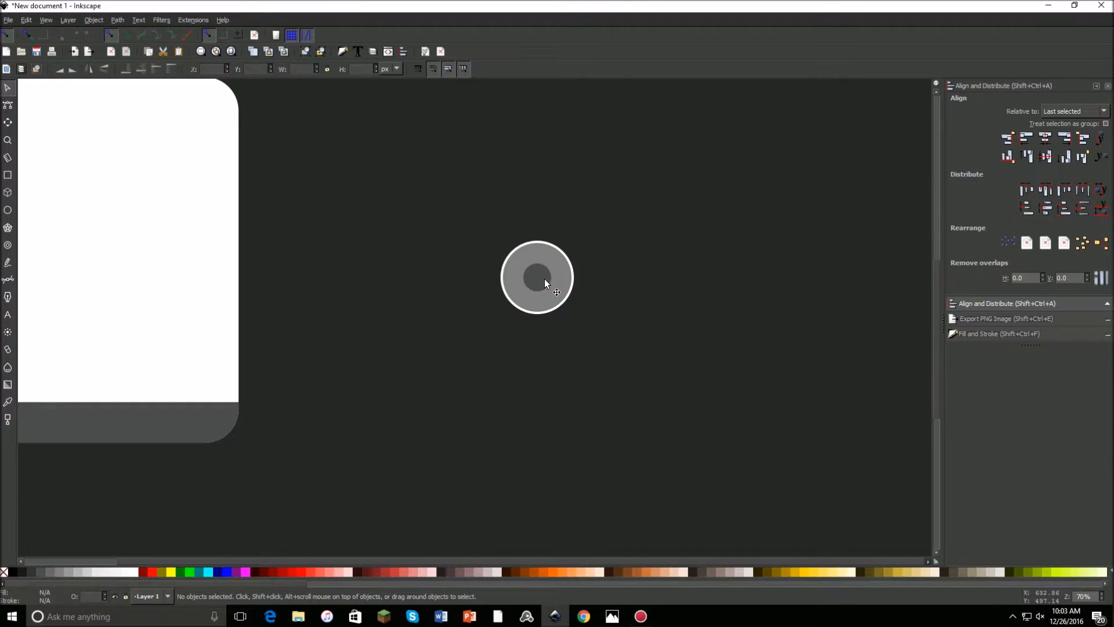
# - Fill the innermost circle with a darker gray and the middle circle with 70% Gray
pyautogui.click(544, 279)
pyautogui.click(30, 572)
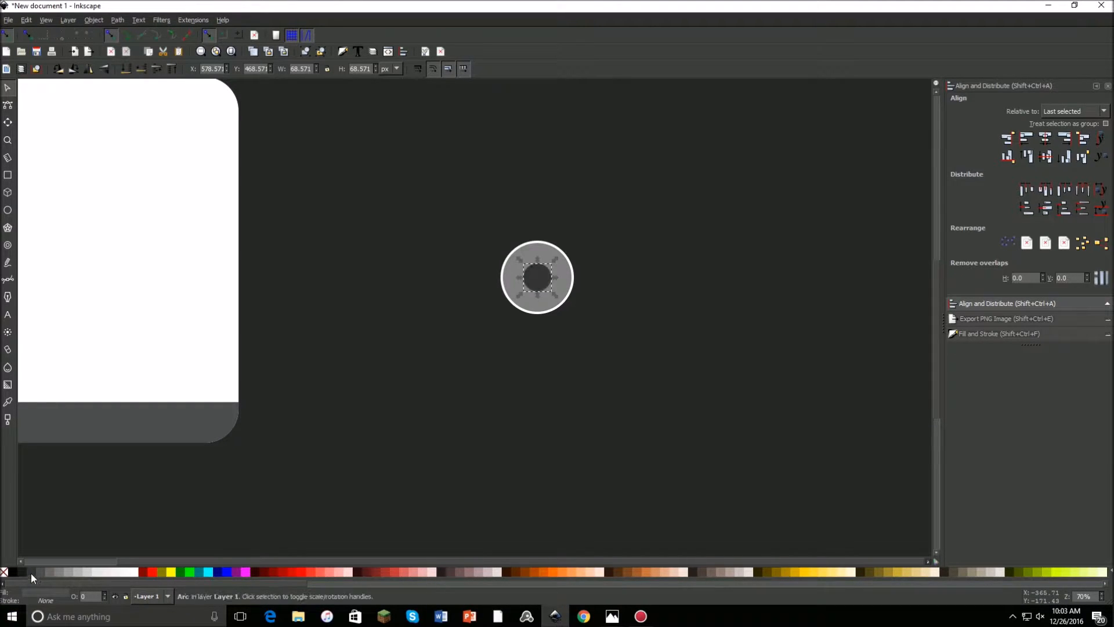
pyautogui.click(571, 272)
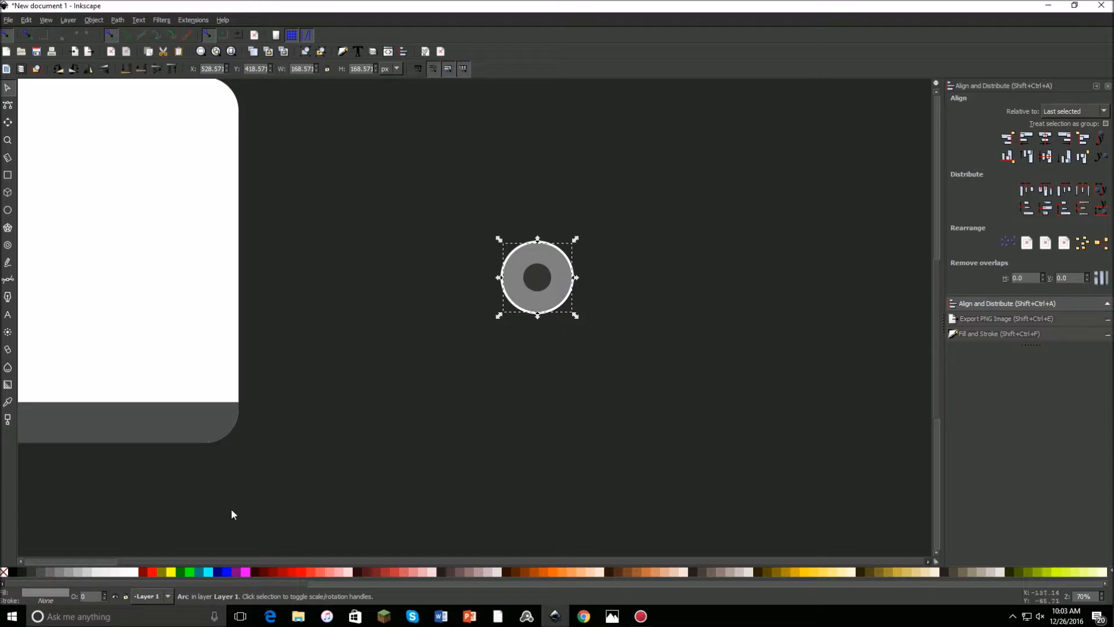
pyautogui.click(42, 573)
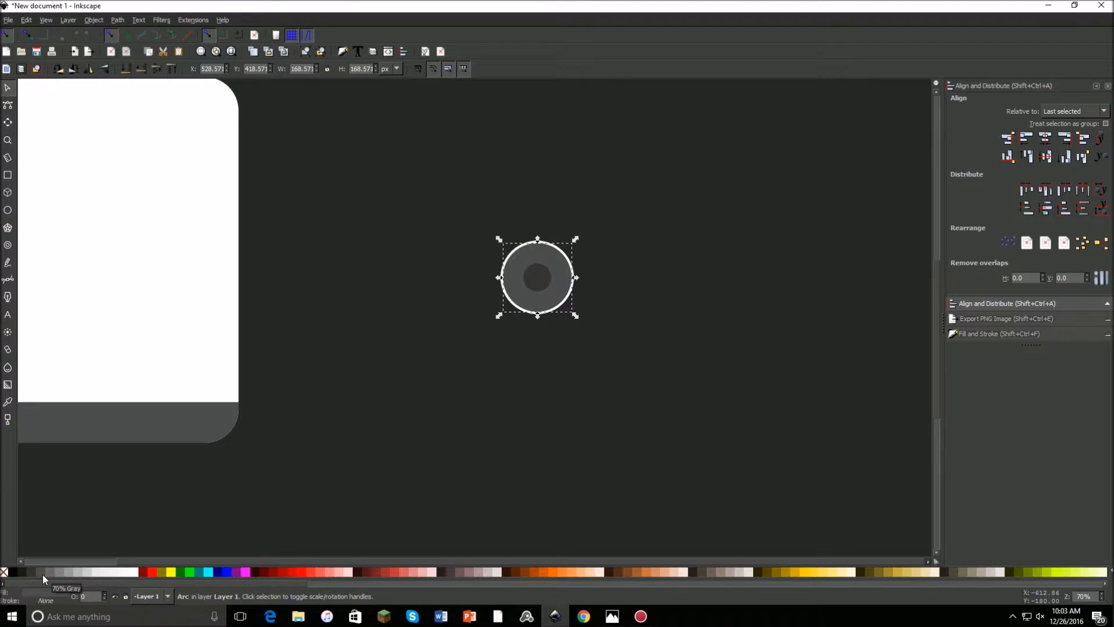
# - Fill the outer white circle with the same dark gray as the innermost circle
pyautogui.click(574, 286)
pyautogui.keyDown('ctrl'); pyautogui.scroll(6, 581, 273); pyautogui.keyUp('ctrl')
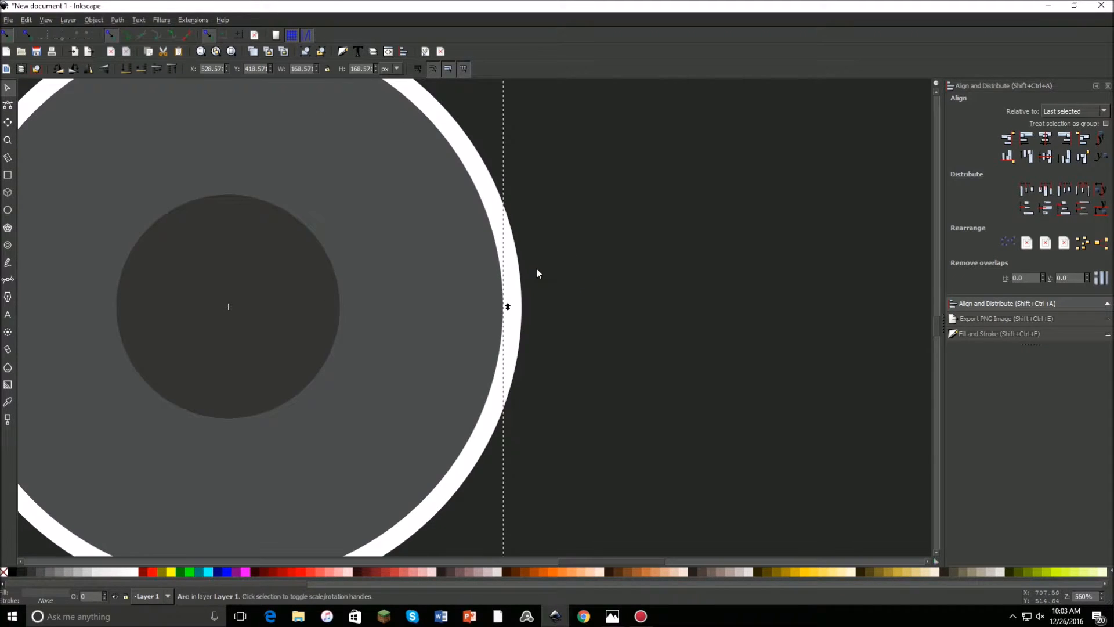
pyautogui.click(518, 273)
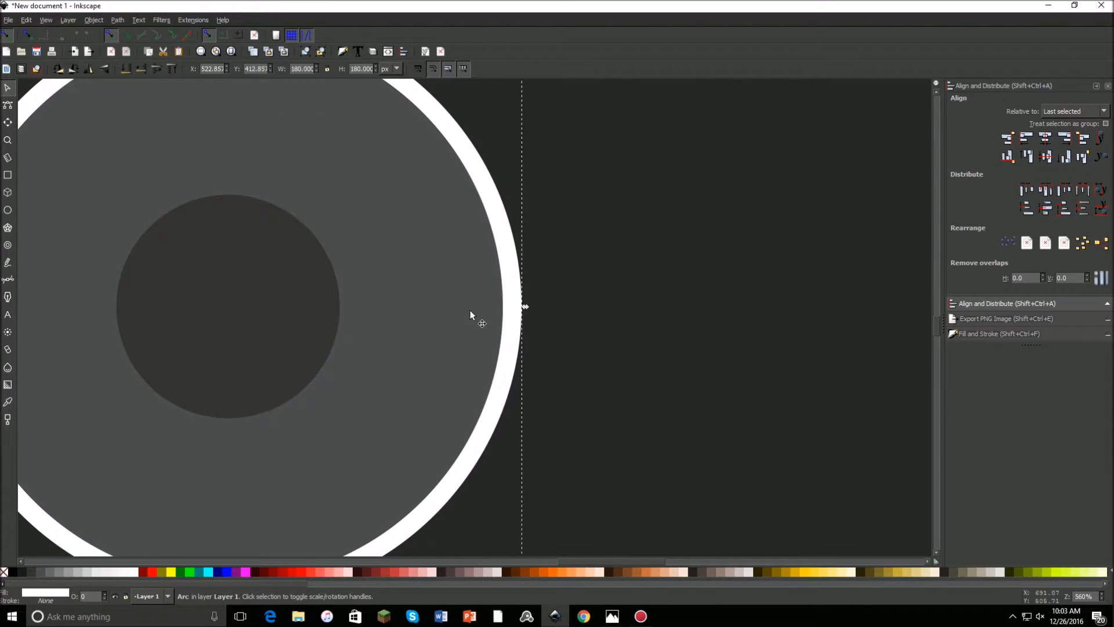
pyautogui.click(32, 572)
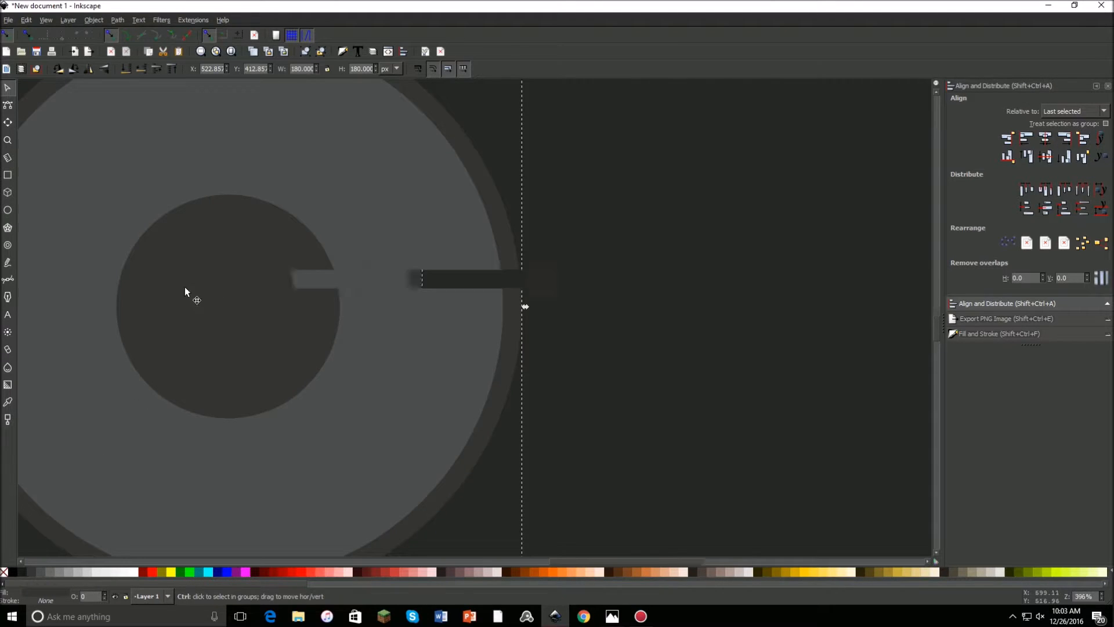
# - Move the three concentric circles together onto the upper middle of the white rounded rectangle
pyautogui.keyDown('ctrl'); pyautogui.scroll(-4, 185, 290); pyautogui.keyUp('ctrl')
pyautogui.moveTo(516, 558); pyautogui.dragTo(284, 560)
pyautogui.moveTo(450, 333); pyautogui.dragTo(230, 288)
pyautogui.click(419, 281)
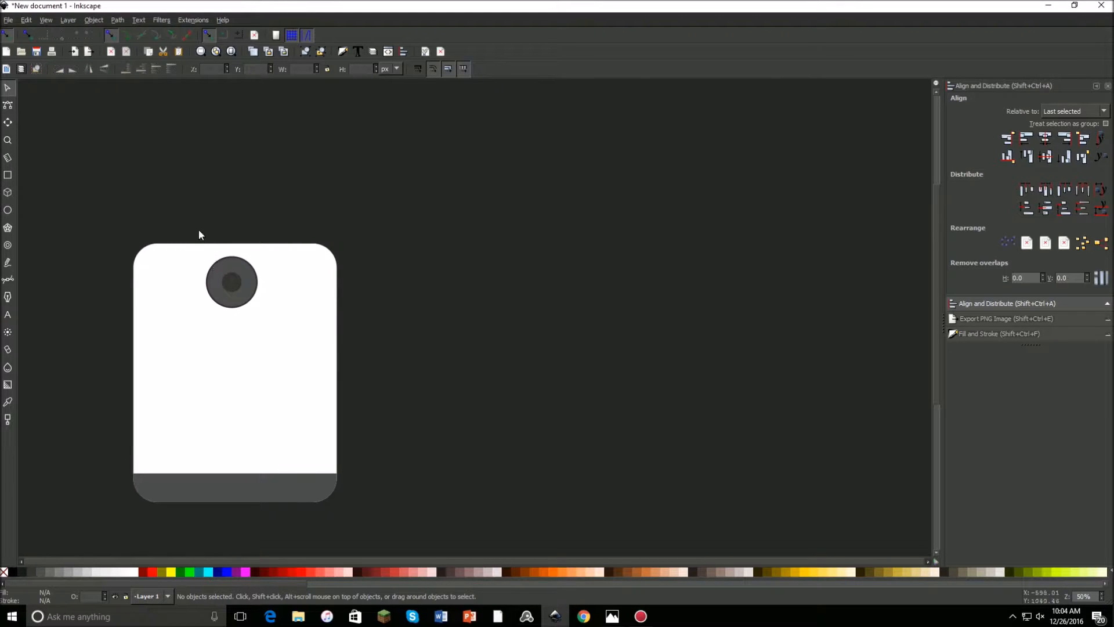
# - Center the three concentric circles horizontally on the white rounded rectangle
pyautogui.moveTo(181, 226); pyautogui.dragTo(294, 352)
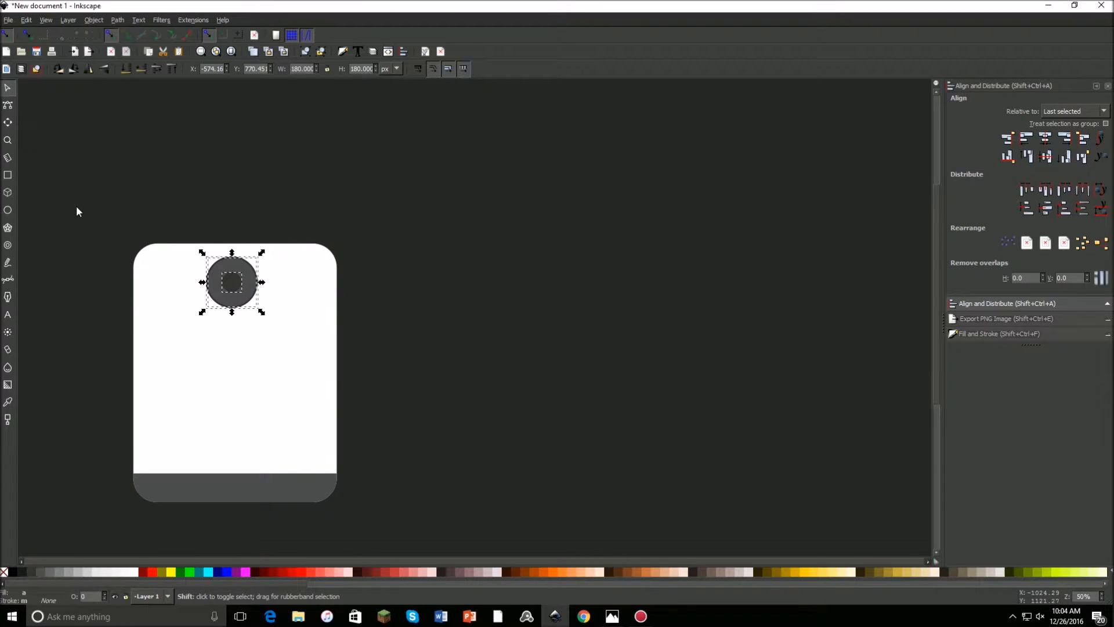
pyautogui.keyDown('shift'); pyautogui.click(148, 365); pyautogui.keyUp('shift')
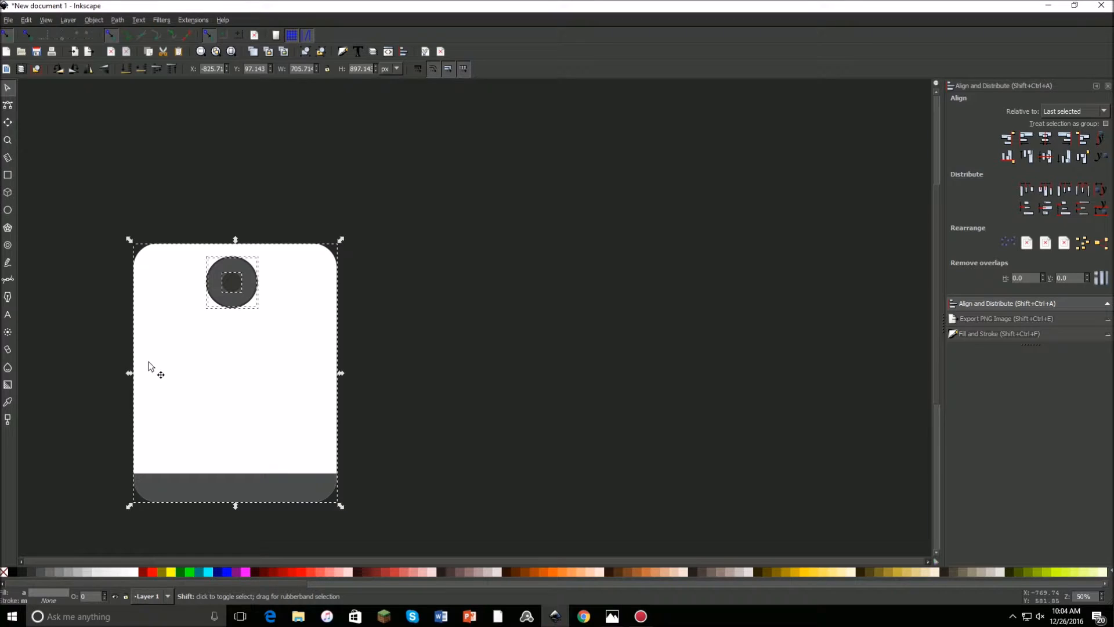
pyautogui.click(1044, 138)
pyautogui.click(451, 273)
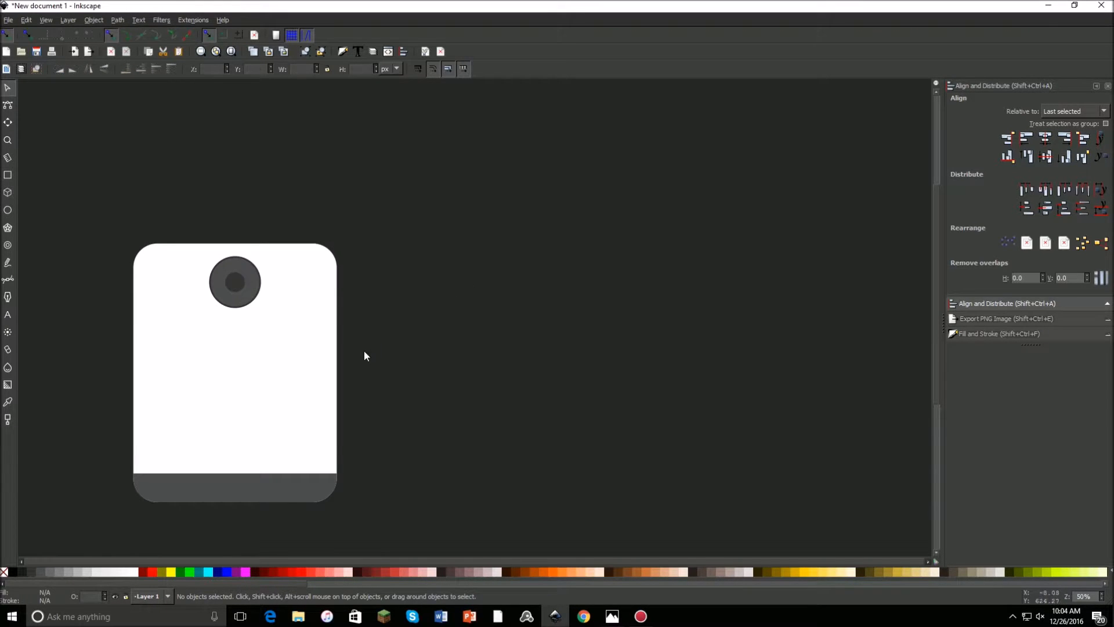
pyautogui.click(2, 211)
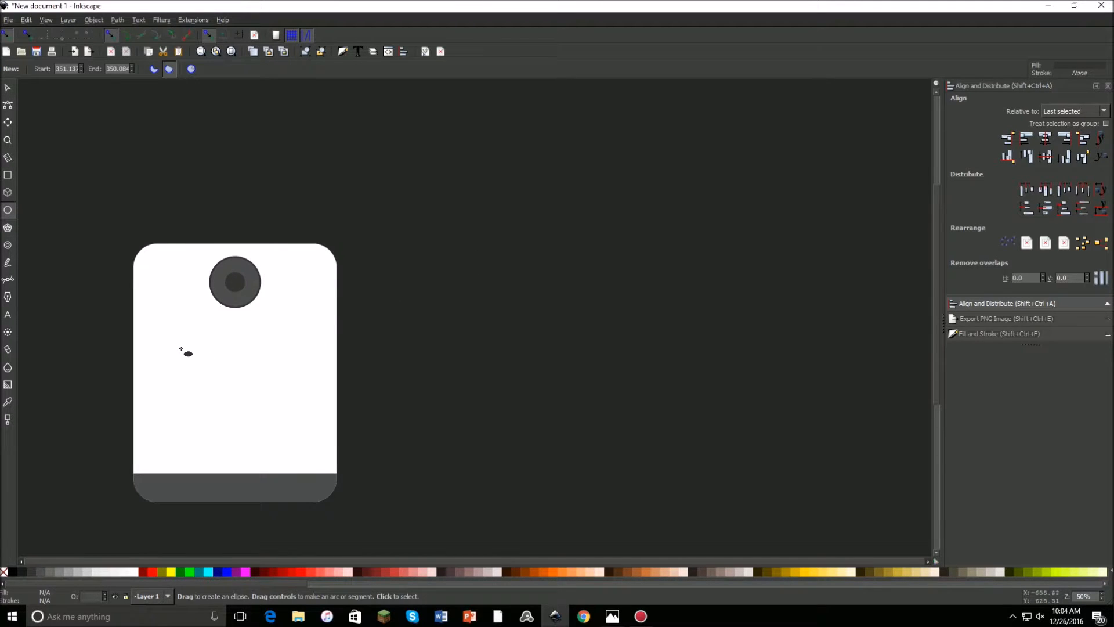
pyautogui.press('ctrl')
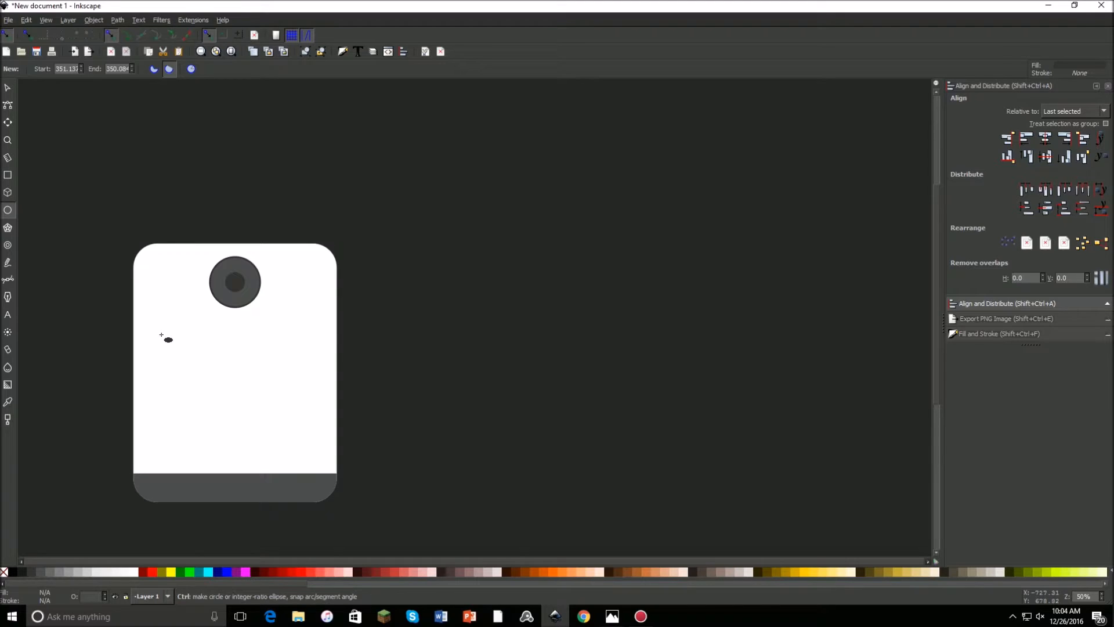
pyautogui.moveTo(176, 335); pyautogui.dragTo(339, 468)
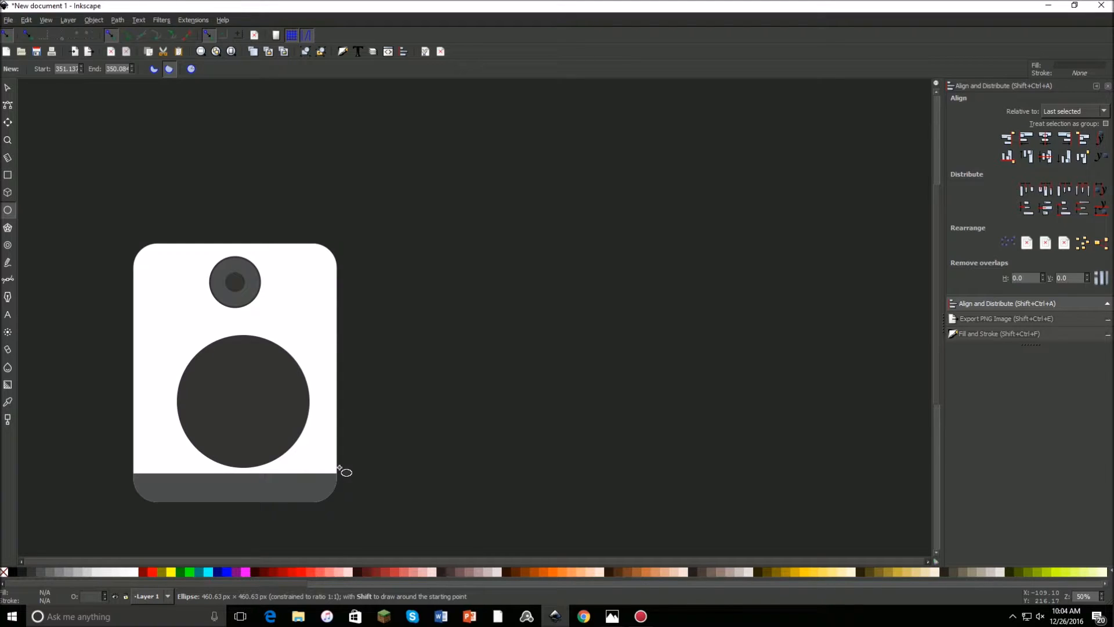
pyautogui.moveTo(340, 468); pyautogui.dragTo(338, 468)
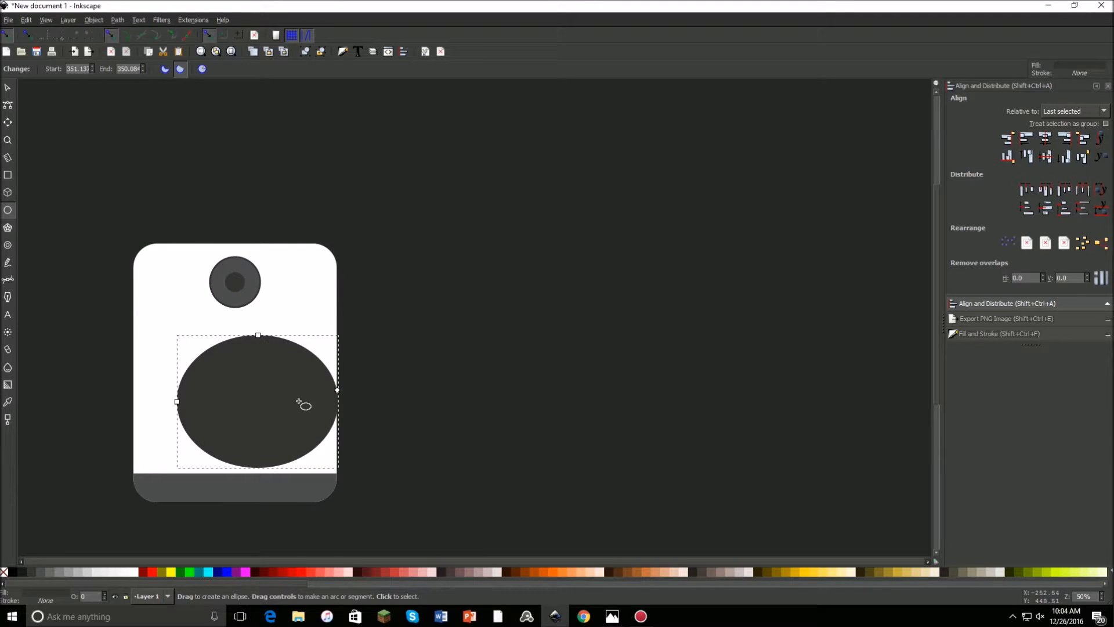
pyautogui.hotkey('ctrl', 'z')
# - Draw a large dark gray circle, scale it to about 410 px in diameter, and place it below the small concentric circles
pyautogui.moveTo(189, 346)
pyautogui.mouseDown()
pyautogui.moveTo(357, 488)
pyautogui.moveTo(337, 489)
pyautogui.mouseUp()
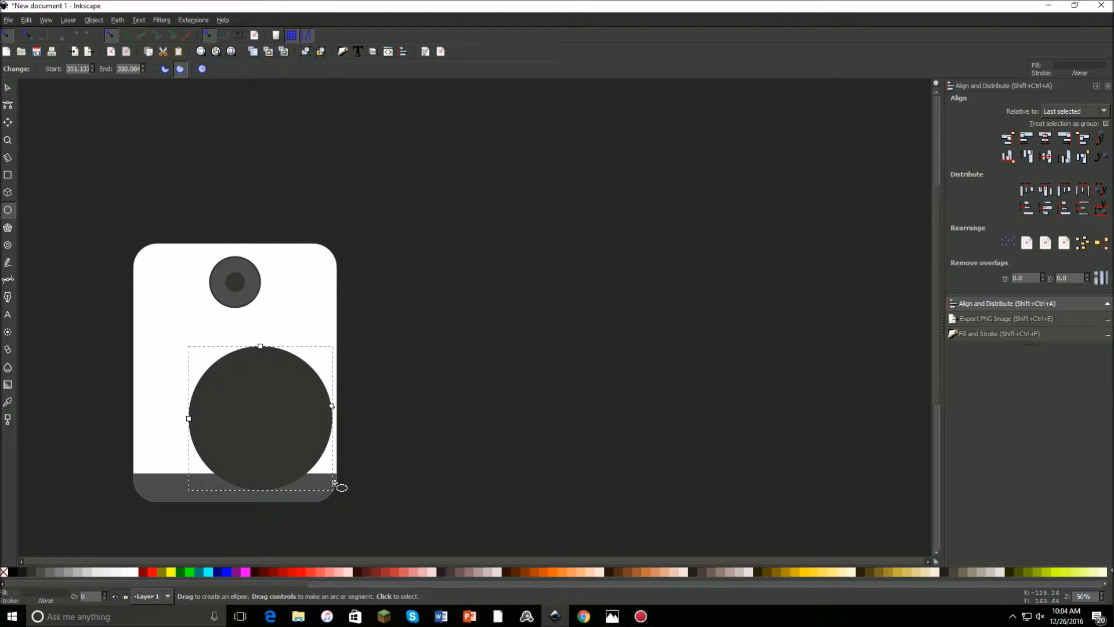
pyautogui.click(3, 93)
pyautogui.moveTo(254, 447); pyautogui.dragTo(227, 416)
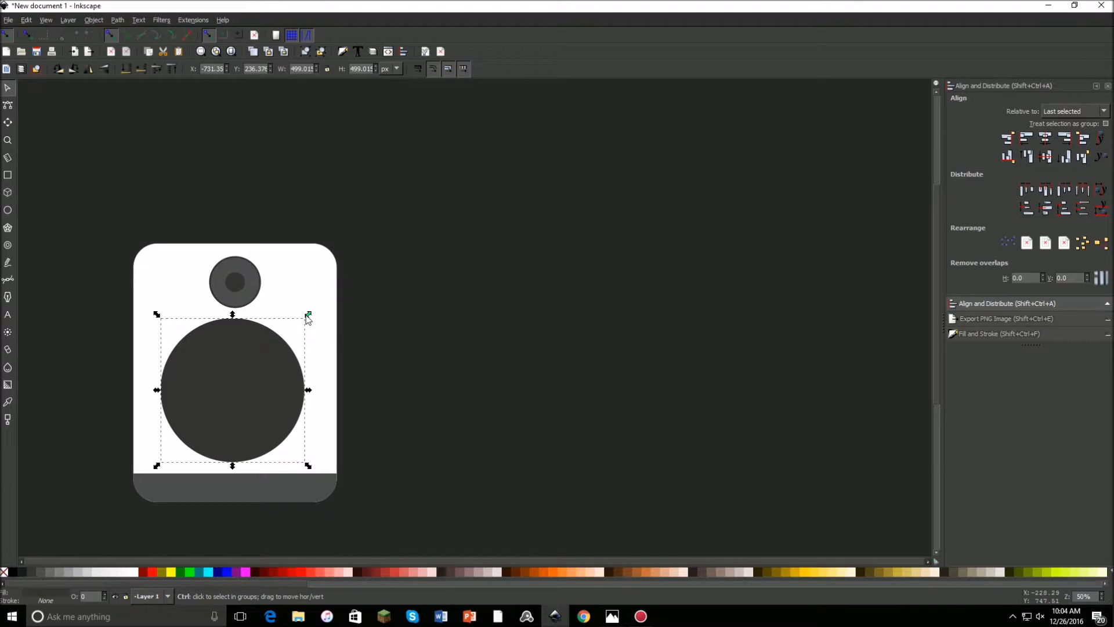
pyautogui.moveTo(302, 318); pyautogui.dragTo(290, 325)
pyautogui.moveTo(230, 382); pyautogui.dragTo(234, 371)
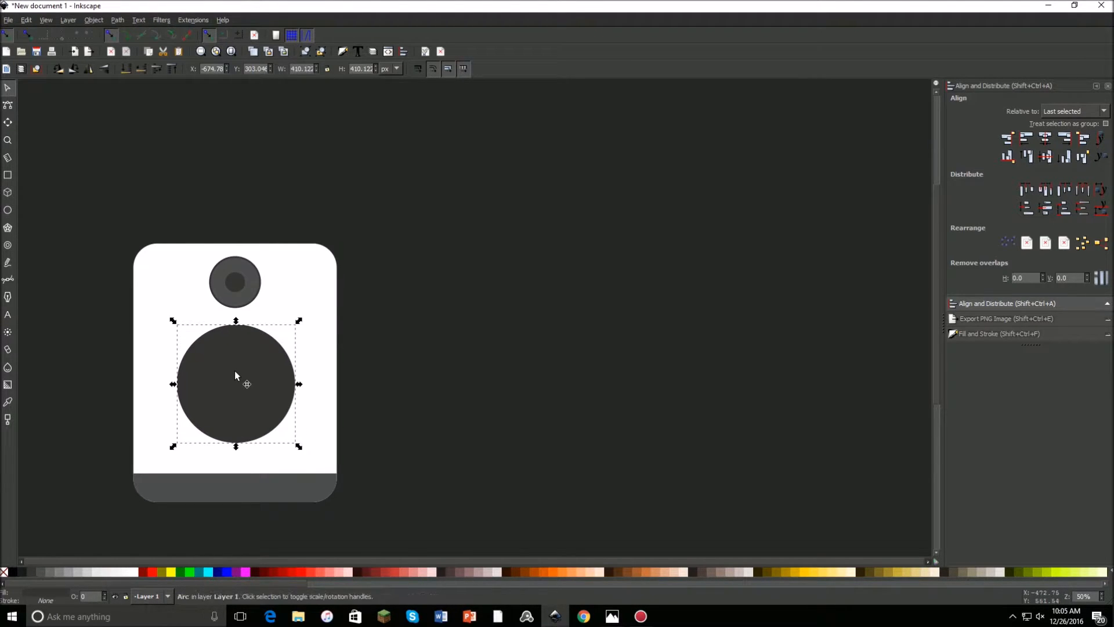
# - Center the large dark circle horizontally on the white rounded rectangle and select the circle alone for transforming
pyautogui.click(234, 370)
pyautogui.press('shift')
pyautogui.keyDown('shift'); pyautogui.click(333, 376); pyautogui.keyUp('shift')
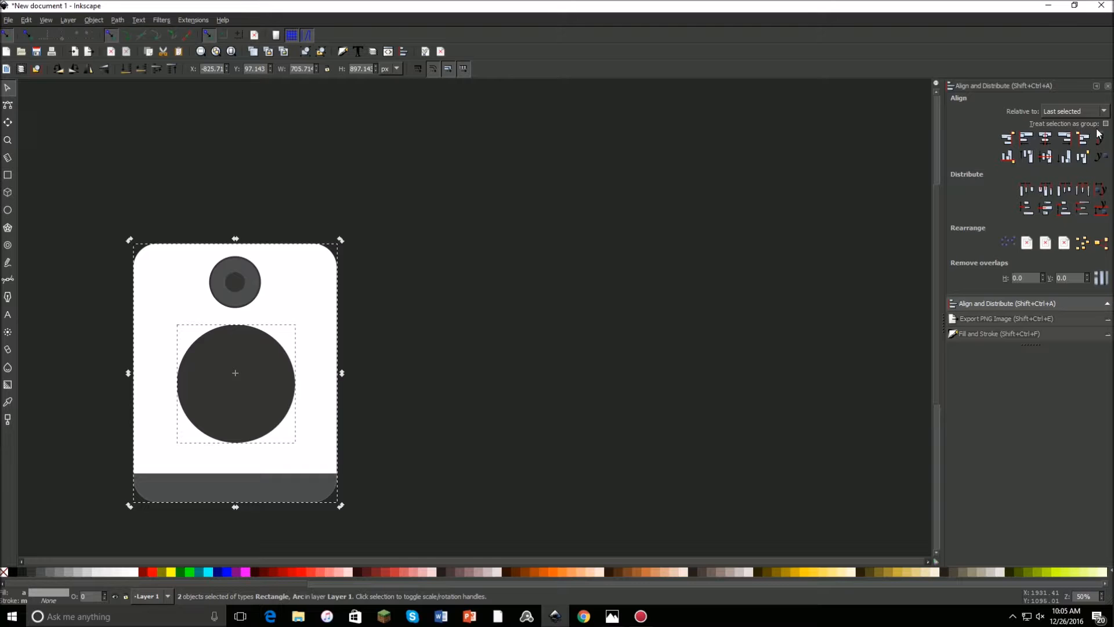
pyautogui.click(1045, 138)
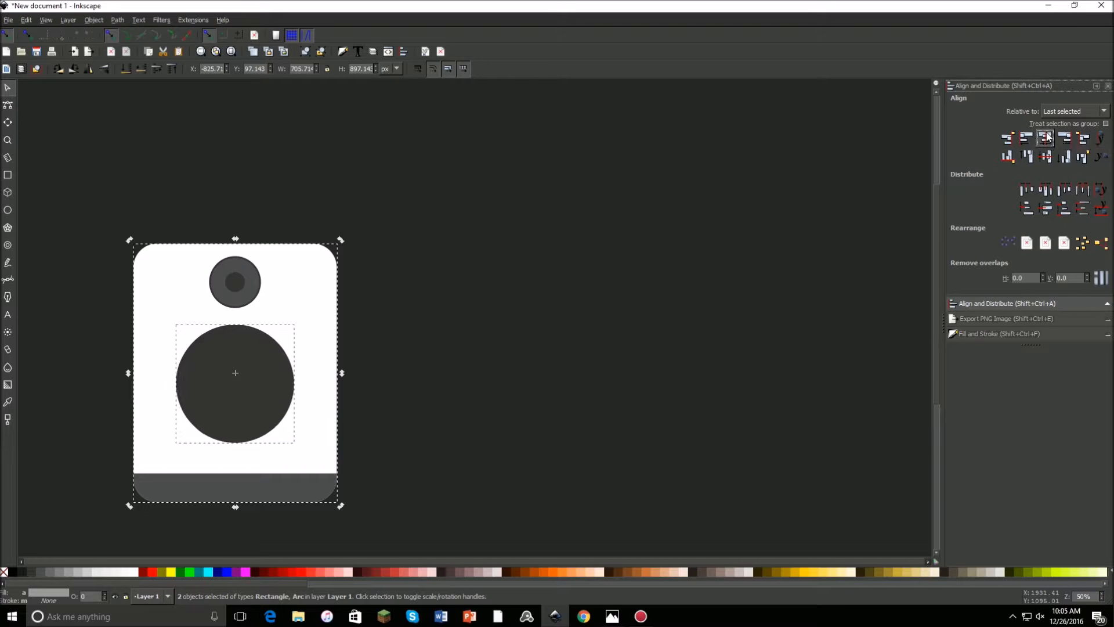
pyautogui.click(382, 341)
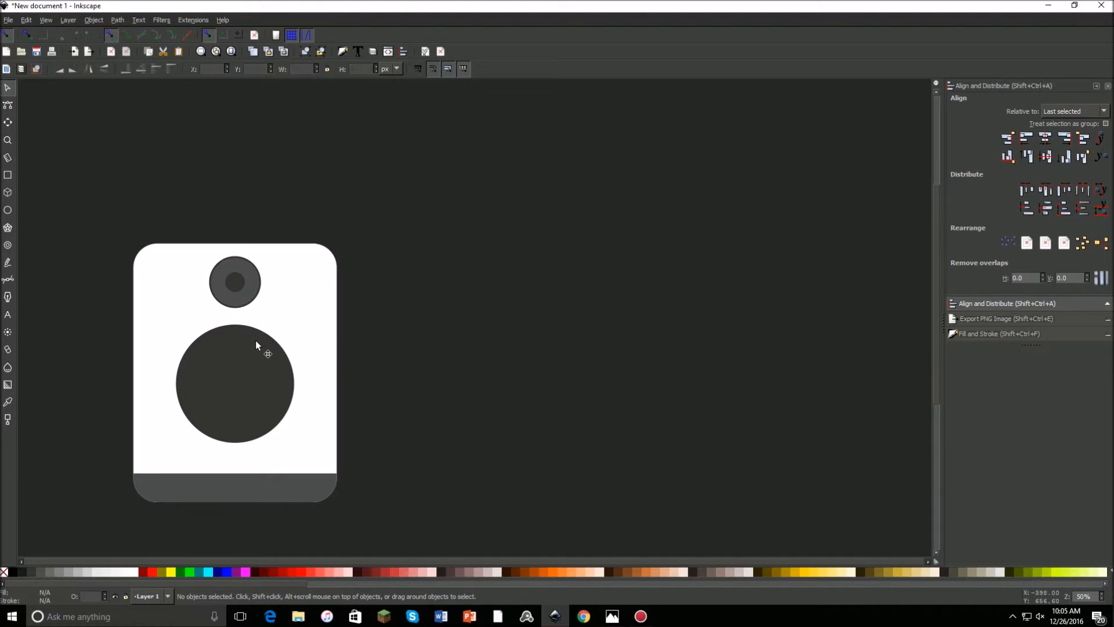
pyautogui.click(243, 375)
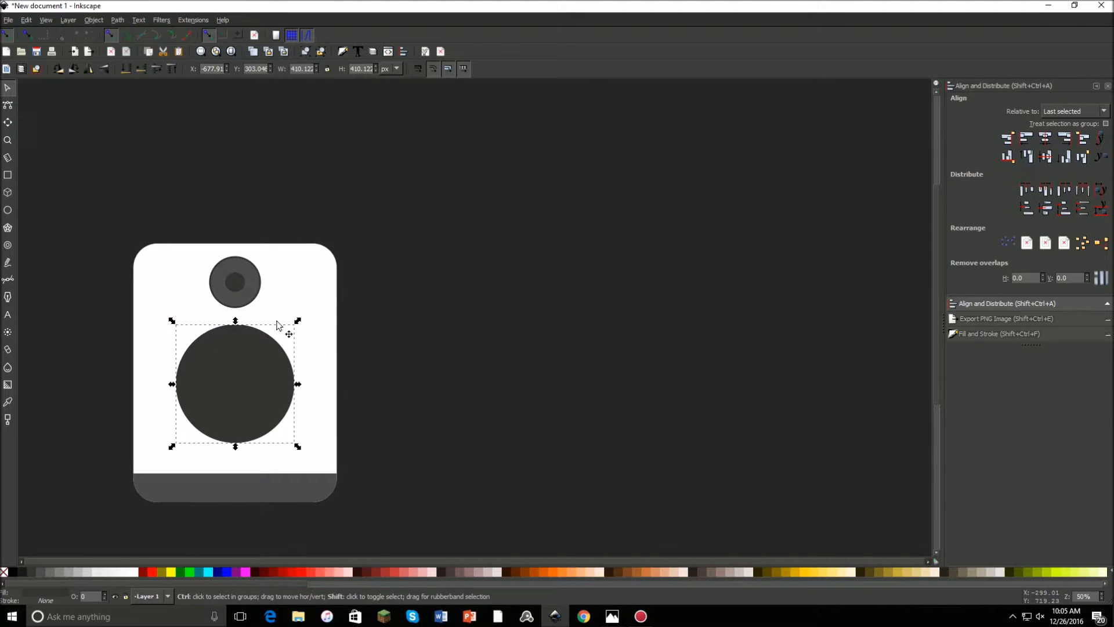
# - Scale the copy of the large dark circle about its center to about 362 px in diameter and fill it with a lighter gray
pyautogui.moveTo(299, 323); pyautogui.dragTo(293, 328)
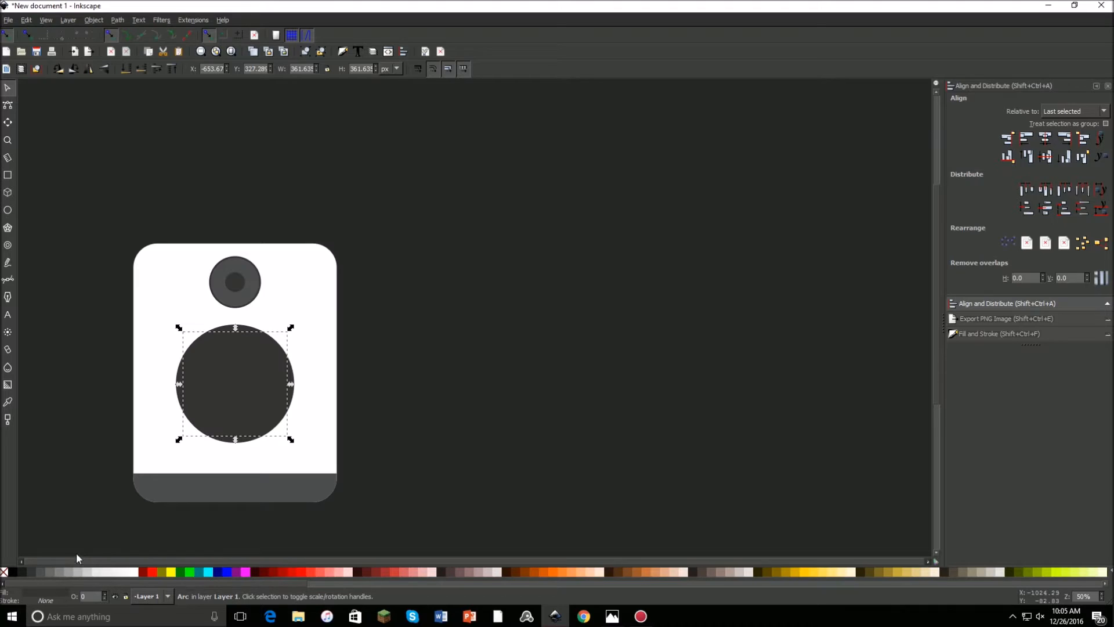
pyautogui.click(42, 572)
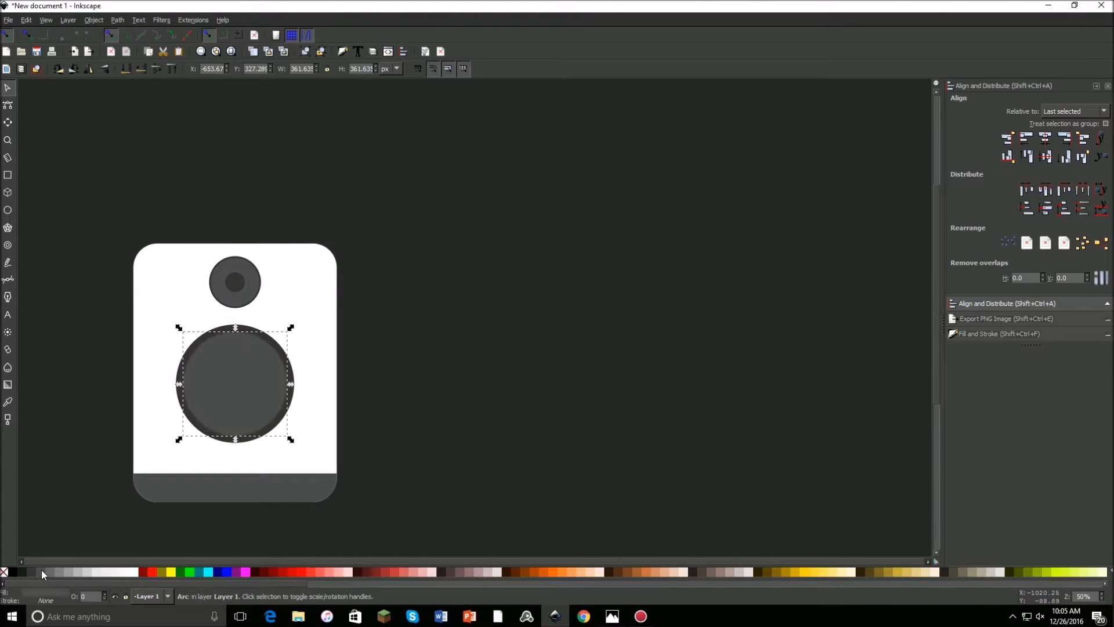
# - Duplicate the inner gray circle of the large speaker and scale the copy about its center to about 208 px in diameter
pyautogui.click(261, 342)
pyautogui.click(248, 343)
pyautogui.click(24, 22)
pyautogui.click(48, 35)
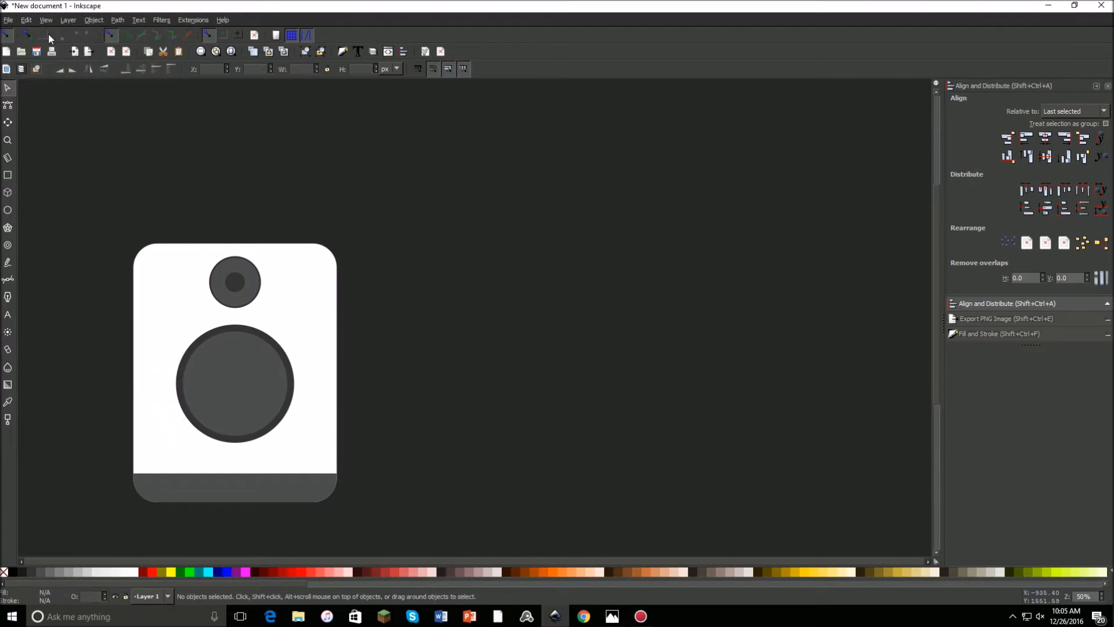
pyautogui.click(27, 22)
pyautogui.click(238, 378)
pyautogui.click(239, 376)
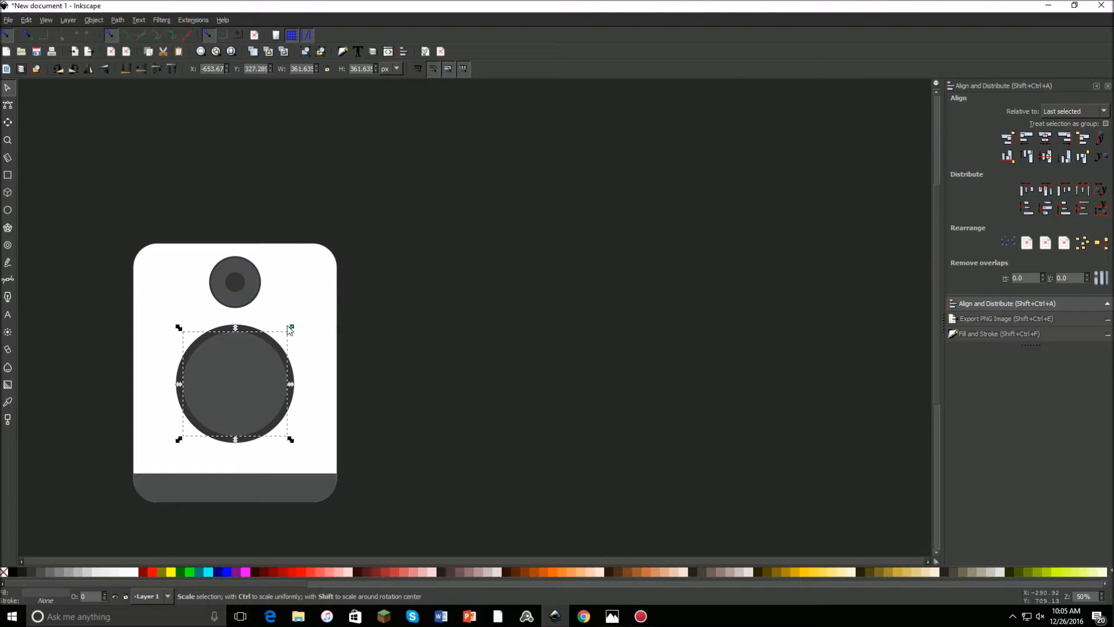
pyautogui.moveTo(290, 329); pyautogui.dragTo(277, 348)
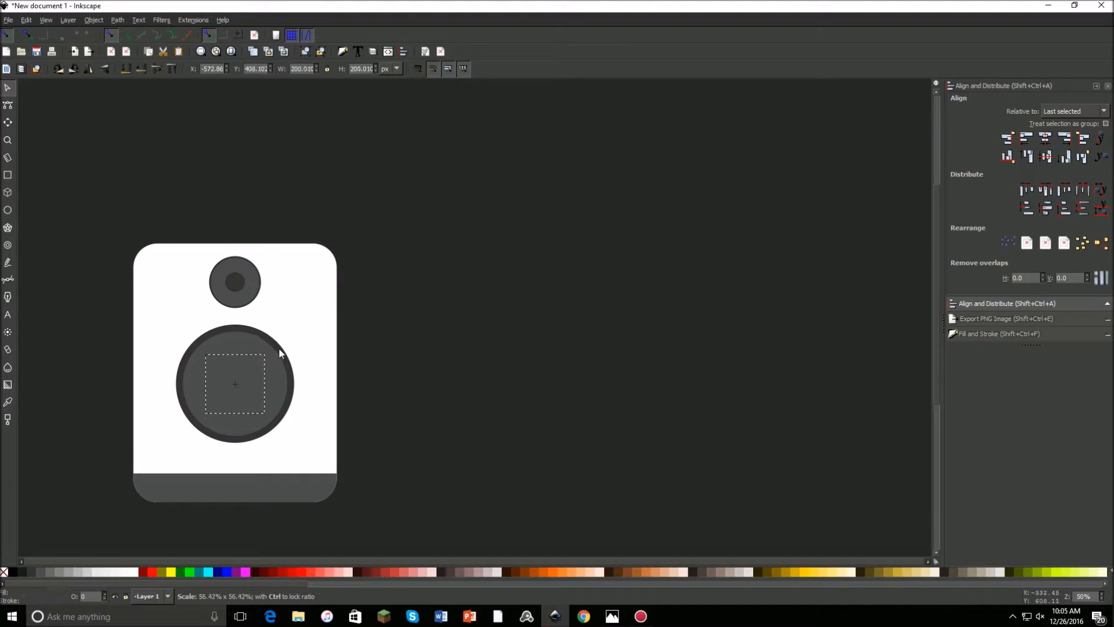
# - Fill the new center circle and the innermost circle of the small upper speaker with 90% Gray
pyautogui.click(21, 572)
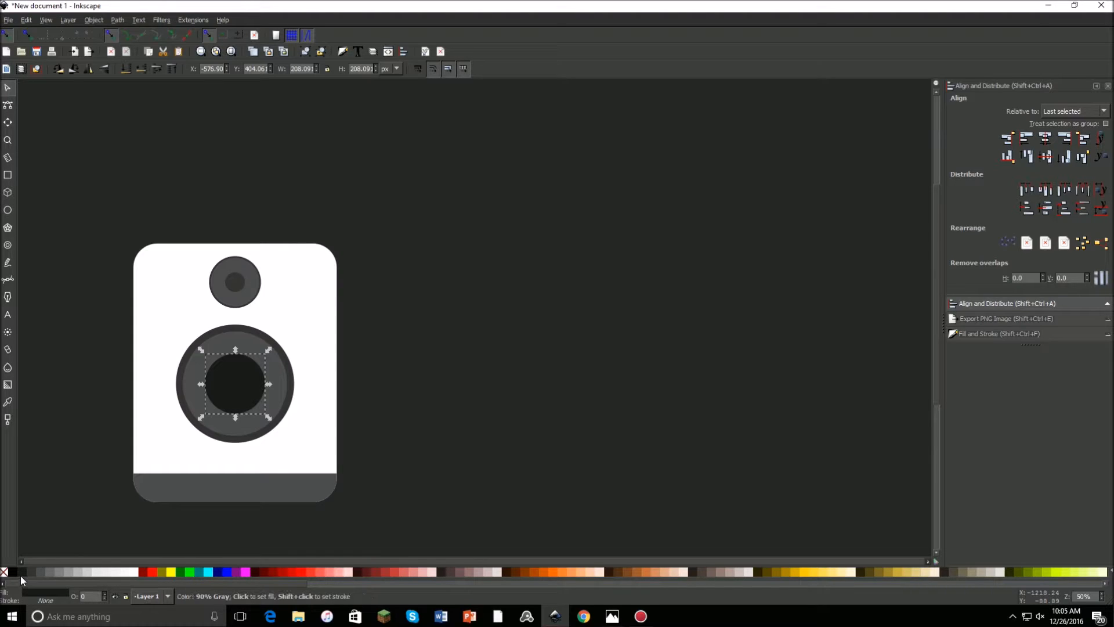
pyautogui.click(30, 569)
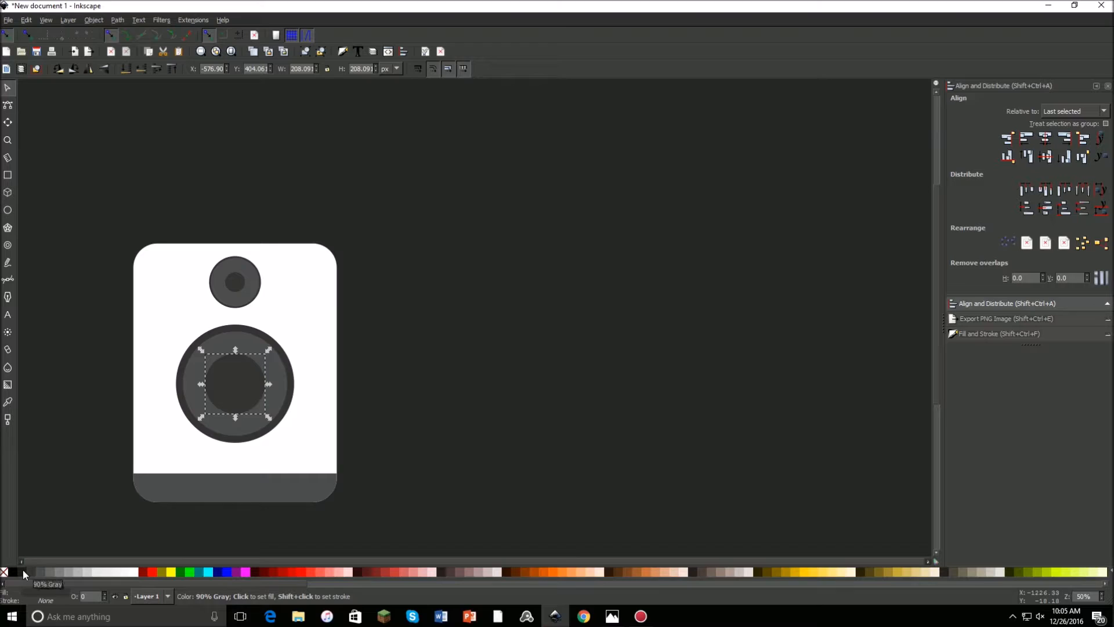
pyautogui.click(23, 569)
pyautogui.click(238, 282)
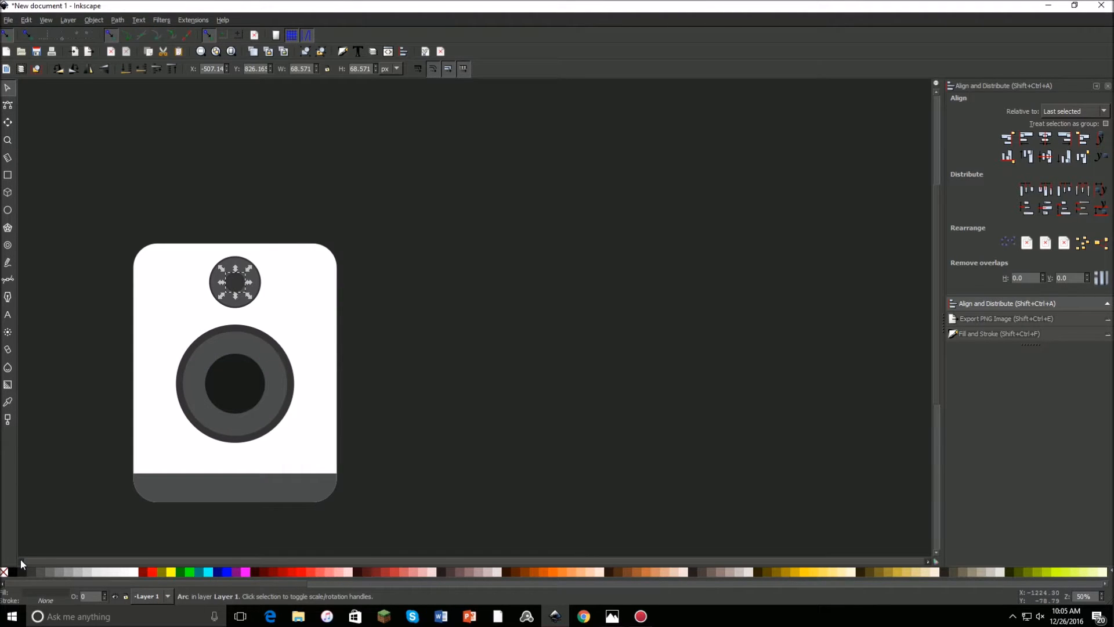
pyautogui.click(23, 570)
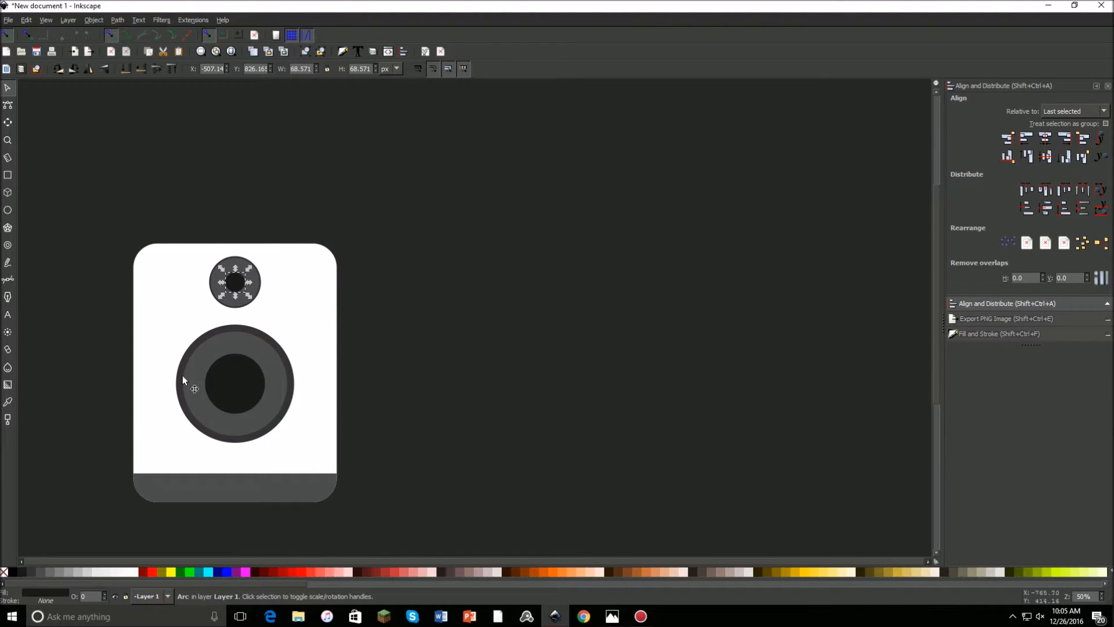
pyautogui.click(288, 367)
pyautogui.click(486, 374)
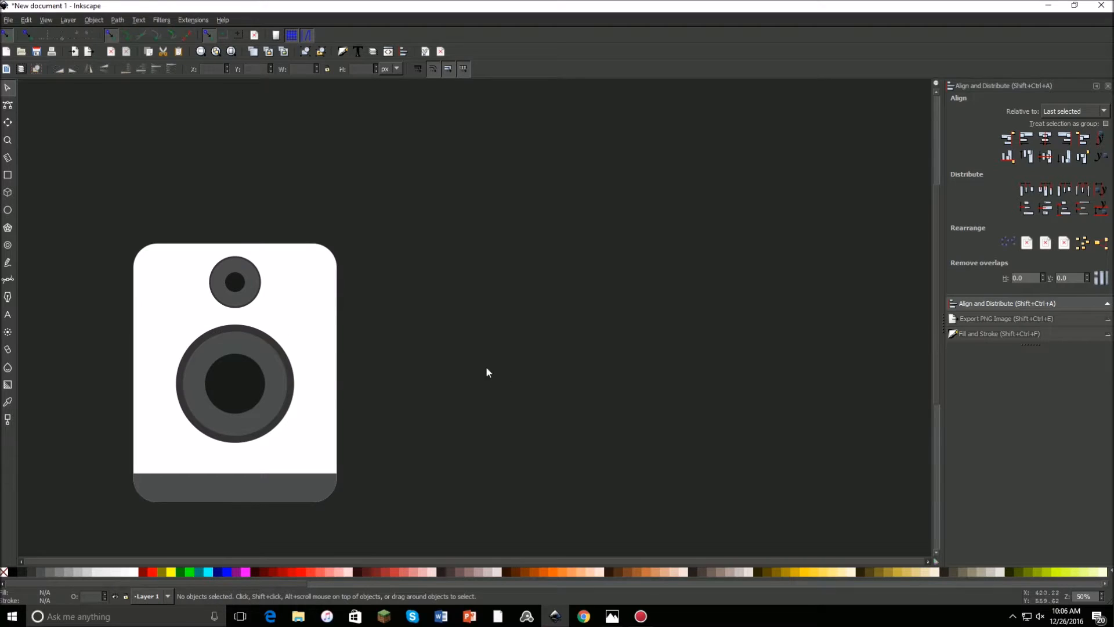
# - Shrink the dark center circle of the large speaker about its center to about 168 px in diameter
pyautogui.click(246, 387)
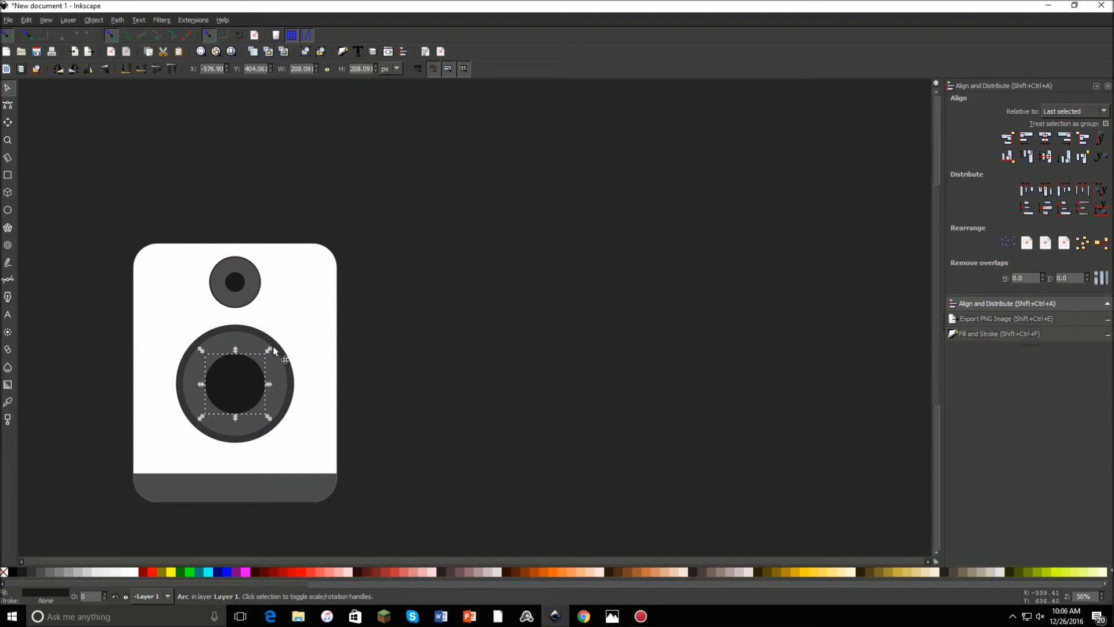
pyautogui.moveTo(267, 349); pyautogui.dragTo(262, 357)
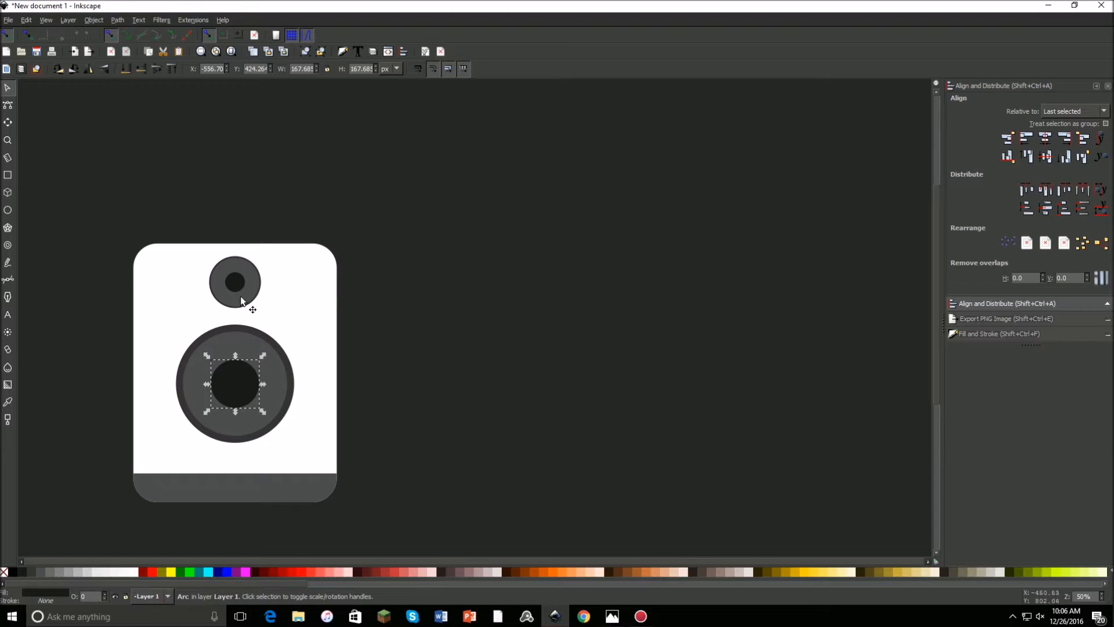
pyautogui.click(236, 281)
pyautogui.click(420, 313)
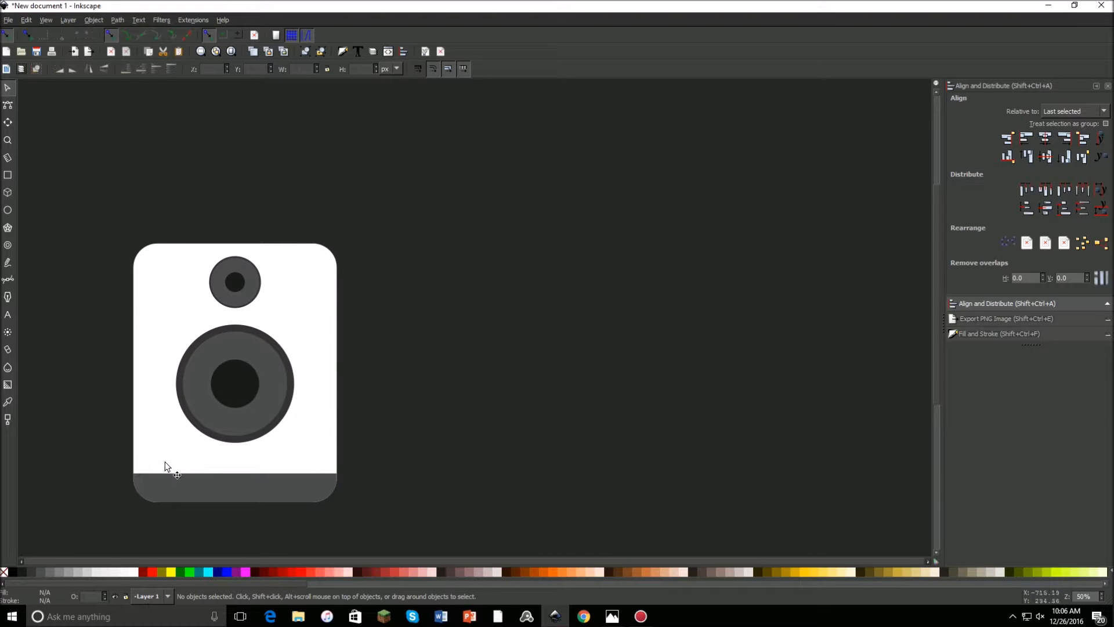
# - Draw a square-cornered dark rectangle about 706 by 58 px across the white body, directly above the gray bottom strip
pyautogui.scroll(4, 165, 461)
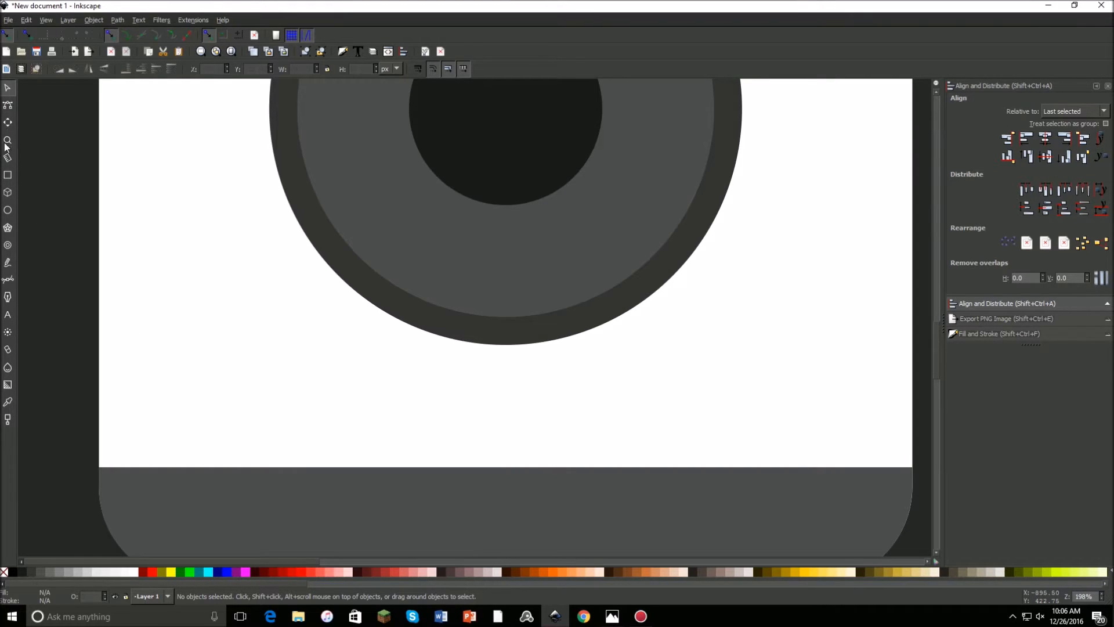
pyautogui.click(8, 175)
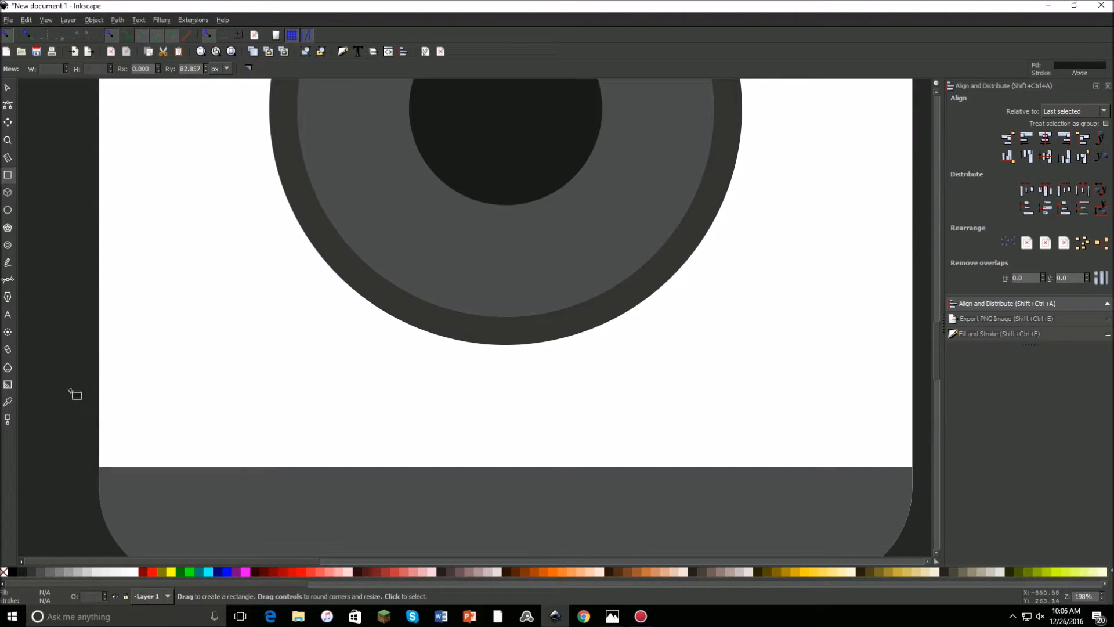
pyautogui.moveTo(98, 401)
pyautogui.mouseDown()
pyautogui.moveTo(343, 441)
pyautogui.moveTo(691, 435)
pyautogui.moveTo(875, 465)
pyautogui.moveTo(917, 458)
pyautogui.moveTo(914, 468)
pyautogui.mouseUp()
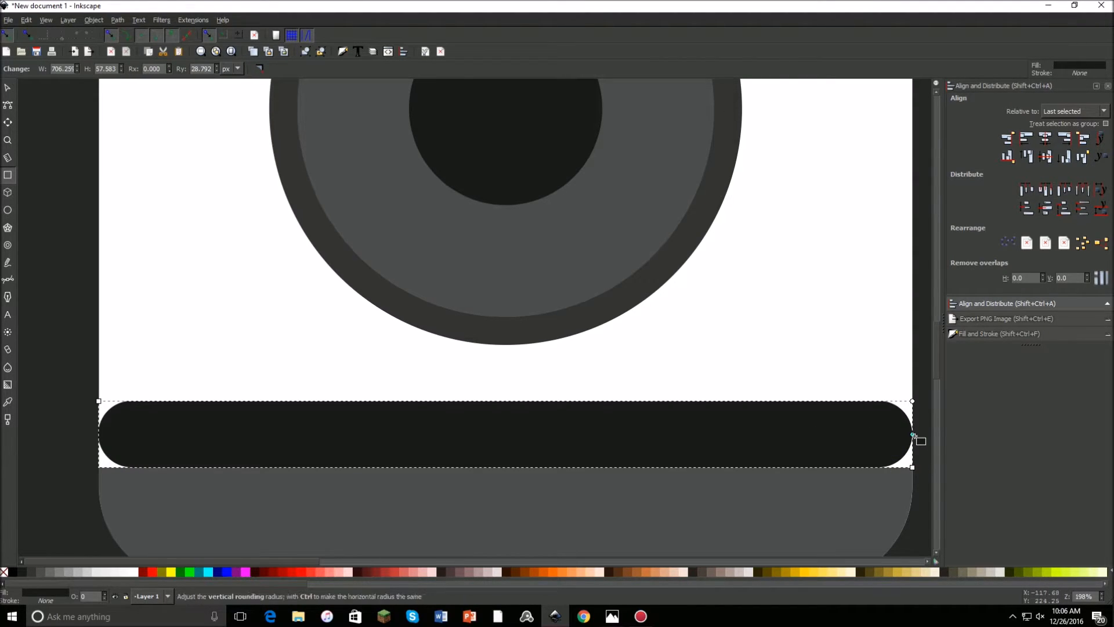
pyautogui.moveTo(914, 434); pyautogui.dragTo(924, 373)
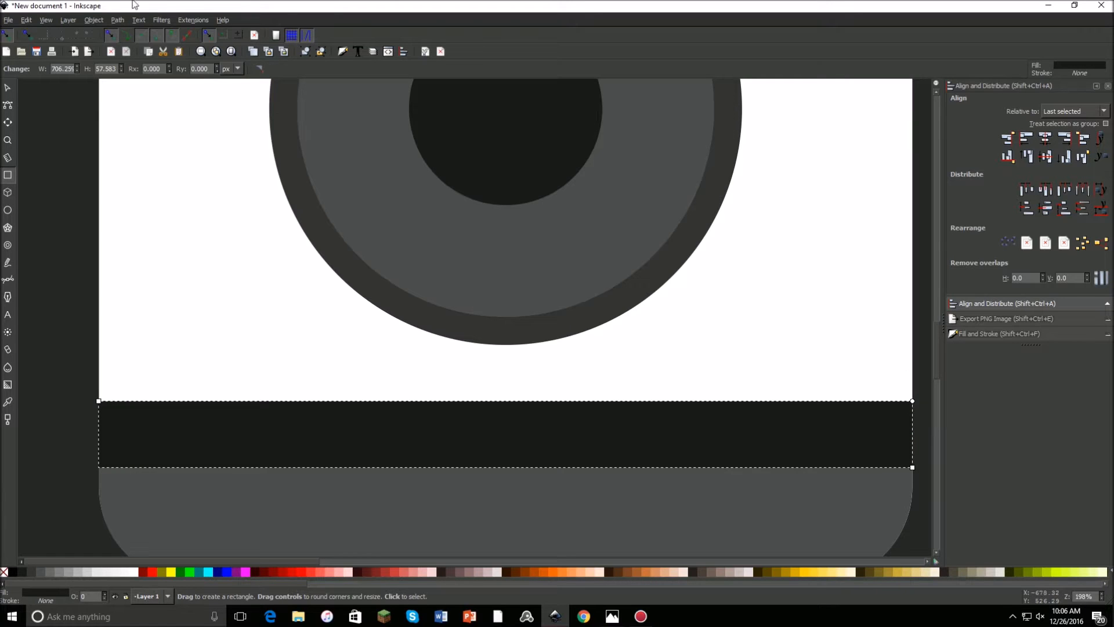
# - Pull the dark rectangle's left edge in to match the white body's edge, and check that the right edge lines up
pyautogui.click(7, 88)
pyautogui.click(102, 355)
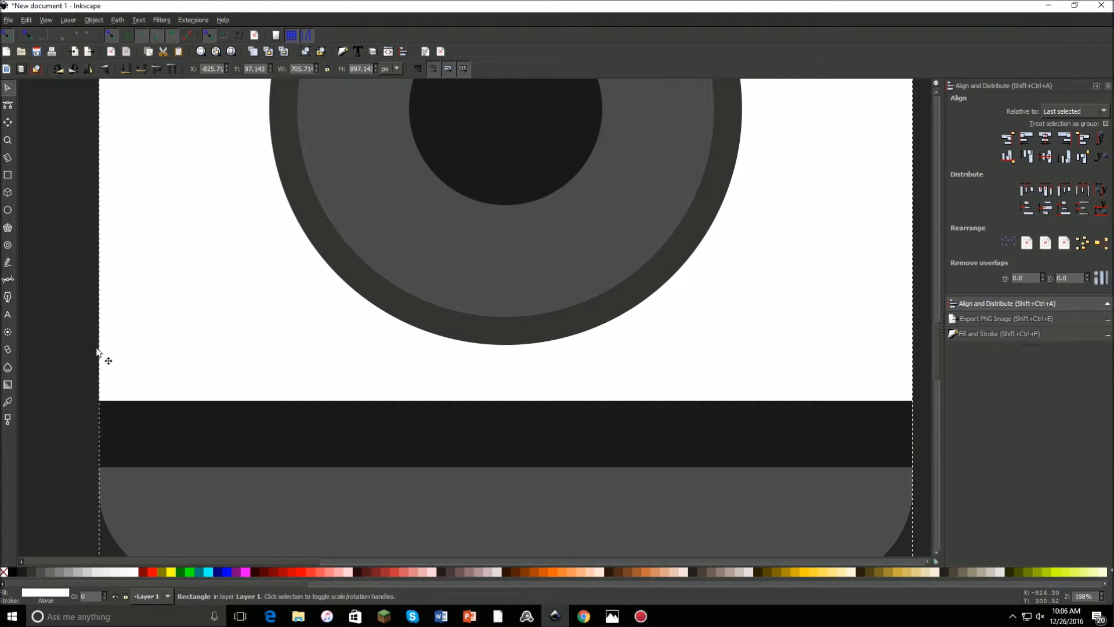
pyautogui.moveTo(103, 356); pyautogui.dragTo(104, 446)
pyautogui.scroll(4, 99, 429)
pyautogui.click(112, 299)
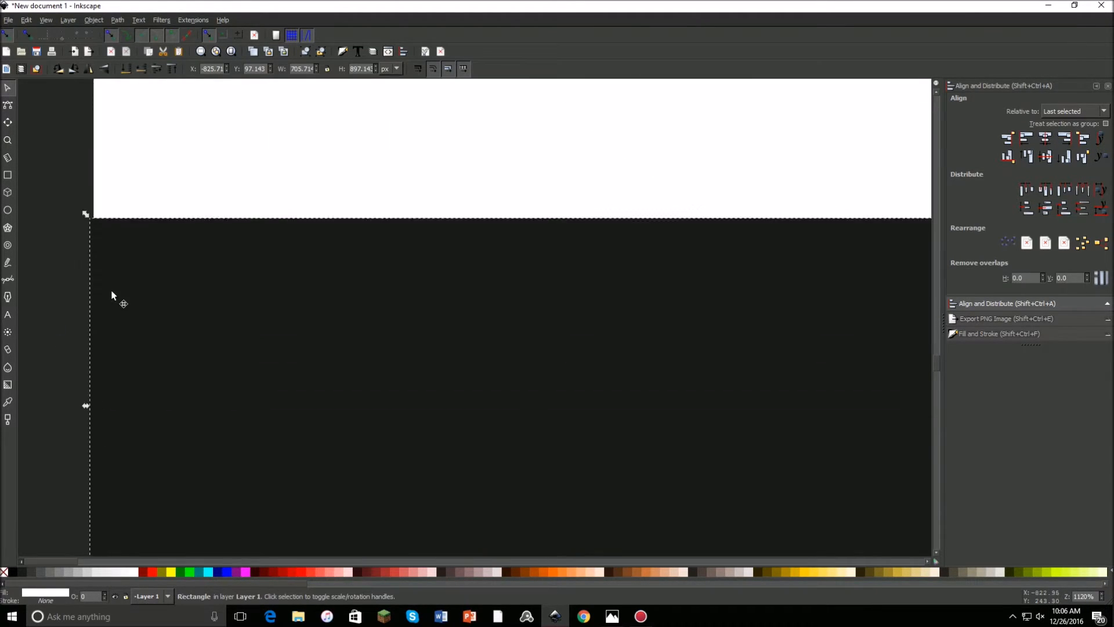
pyautogui.moveTo(86, 406); pyautogui.dragTo(89, 407)
pyautogui.scroll(-3, 363, 329)
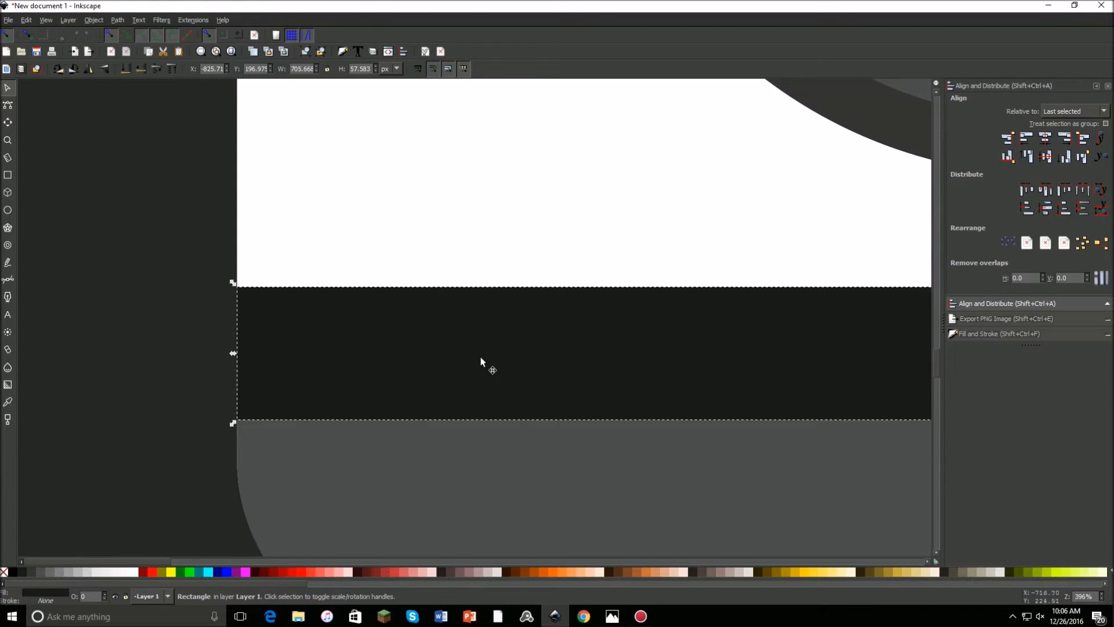
pyautogui.moveTo(207, 559); pyautogui.dragTo(330, 549)
pyautogui.scroll(1, 608, 325)
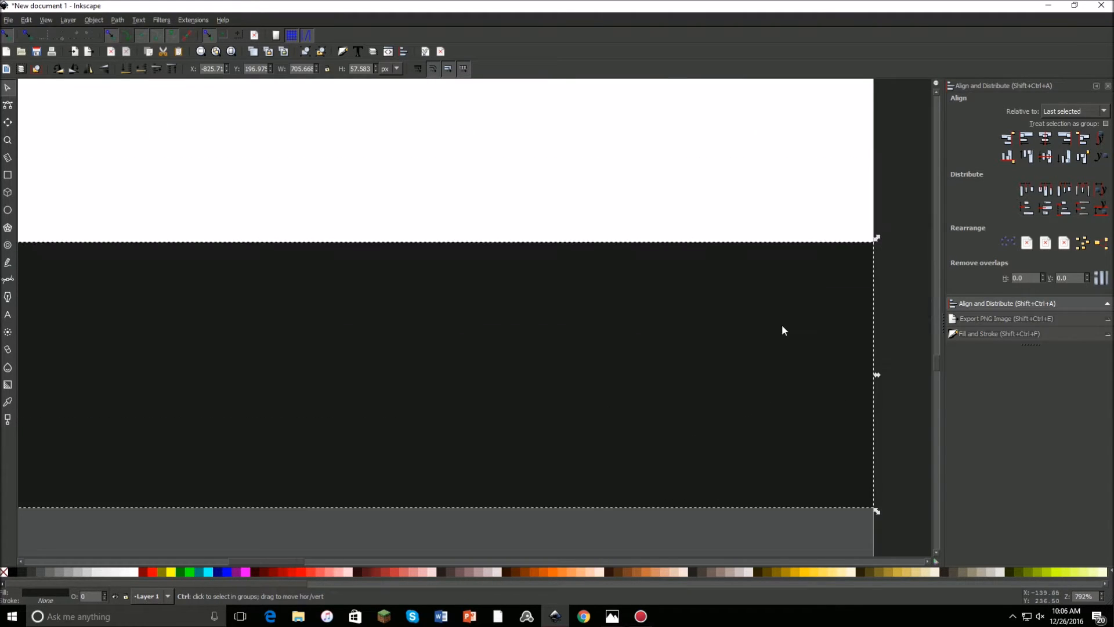
pyautogui.scroll(-2, 615, 350)
pyautogui.moveTo(341, 562); pyautogui.dragTo(251, 559)
# - Reduce the dark rectangle's height to about 7 px so it forms a thin line along the top of the gray strip
pyautogui.moveTo(486, 319); pyautogui.dragTo(490, 403)
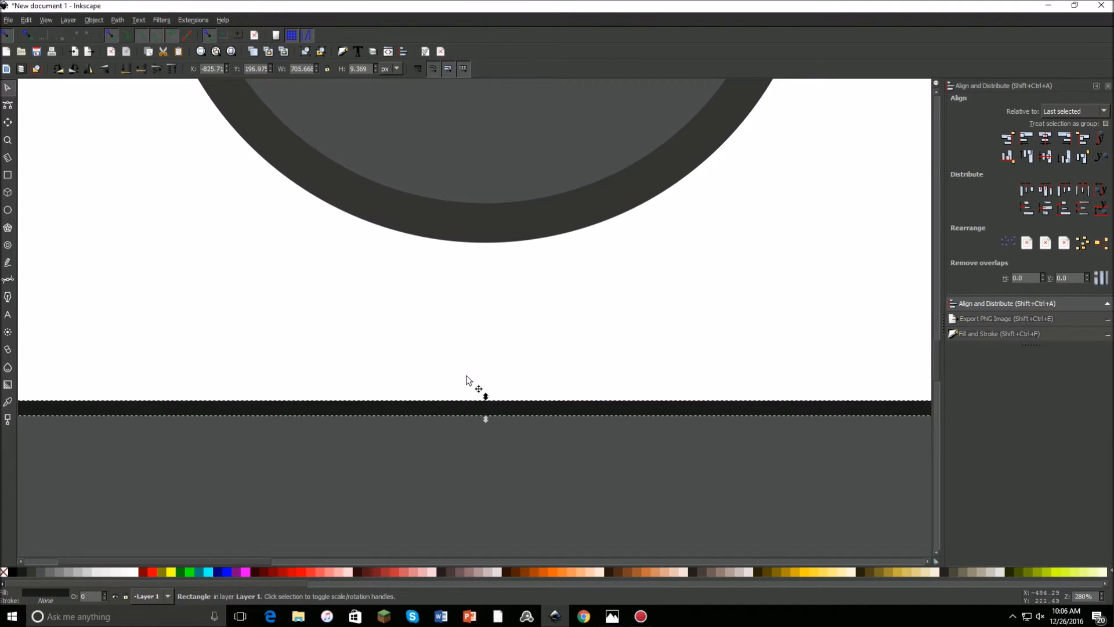
pyautogui.scroll(-2, 480, 388)
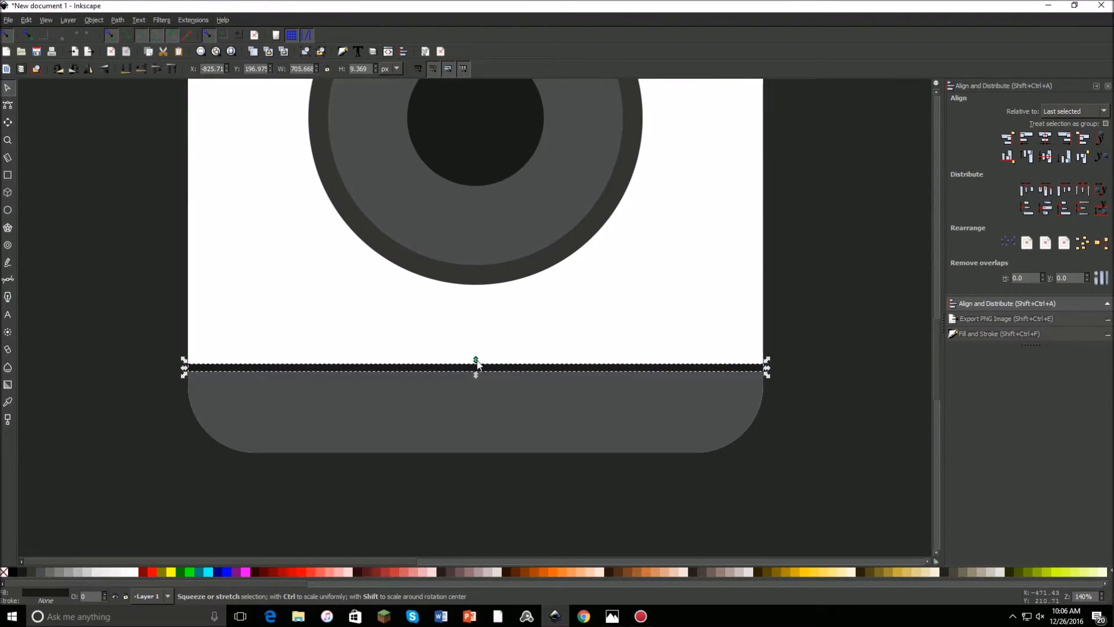
pyautogui.moveTo(477, 360); pyautogui.dragTo(477, 360)
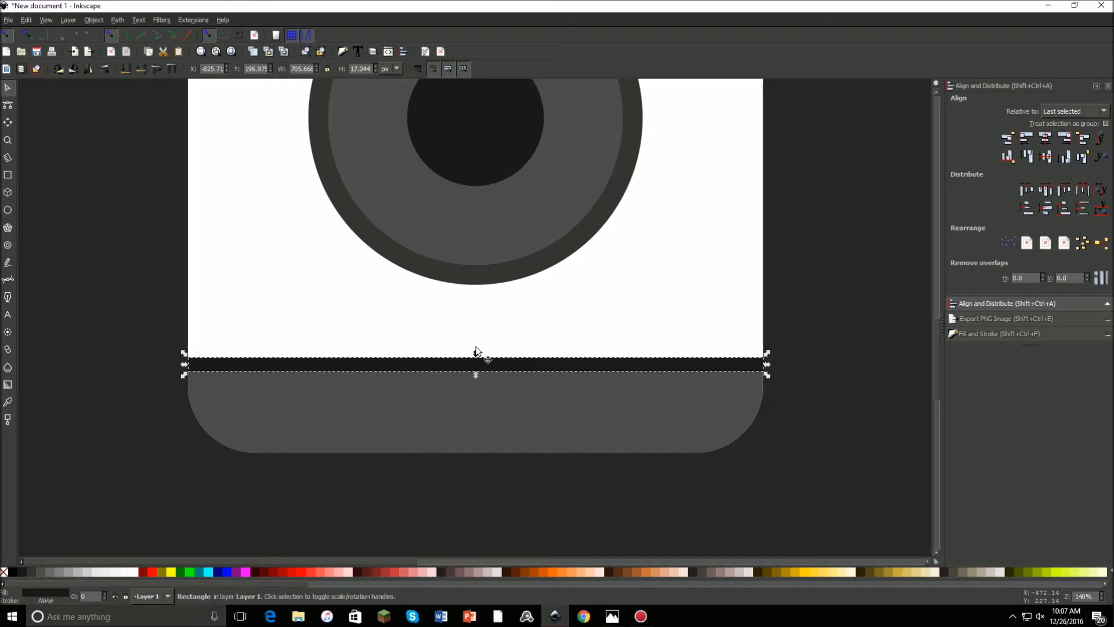
pyautogui.moveTo(477, 353); pyautogui.dragTo(477, 366)
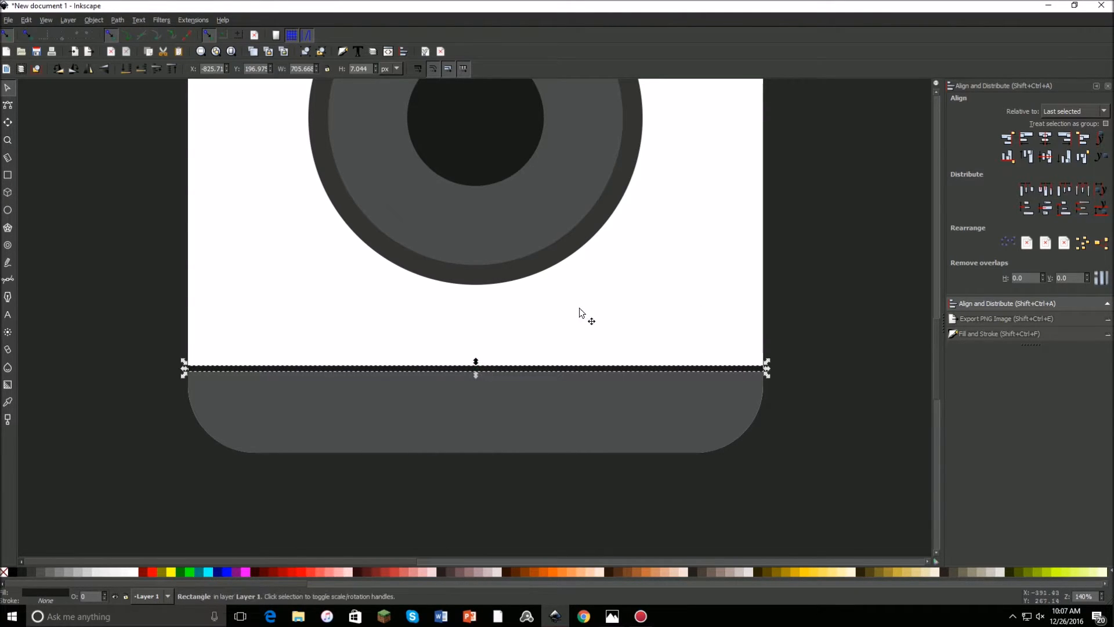
pyautogui.click(789, 316)
# - Nudge the thin dark line down slightly onto the gray bottom strip and deselect it
pyautogui.scroll(4, 544, 342)
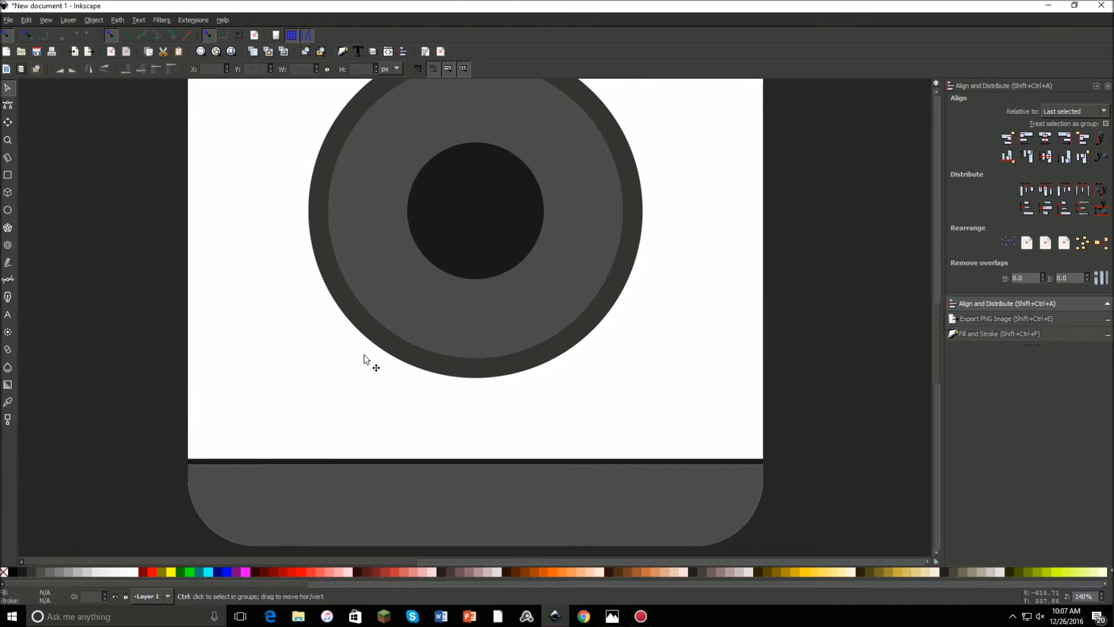
pyautogui.click(455, 460)
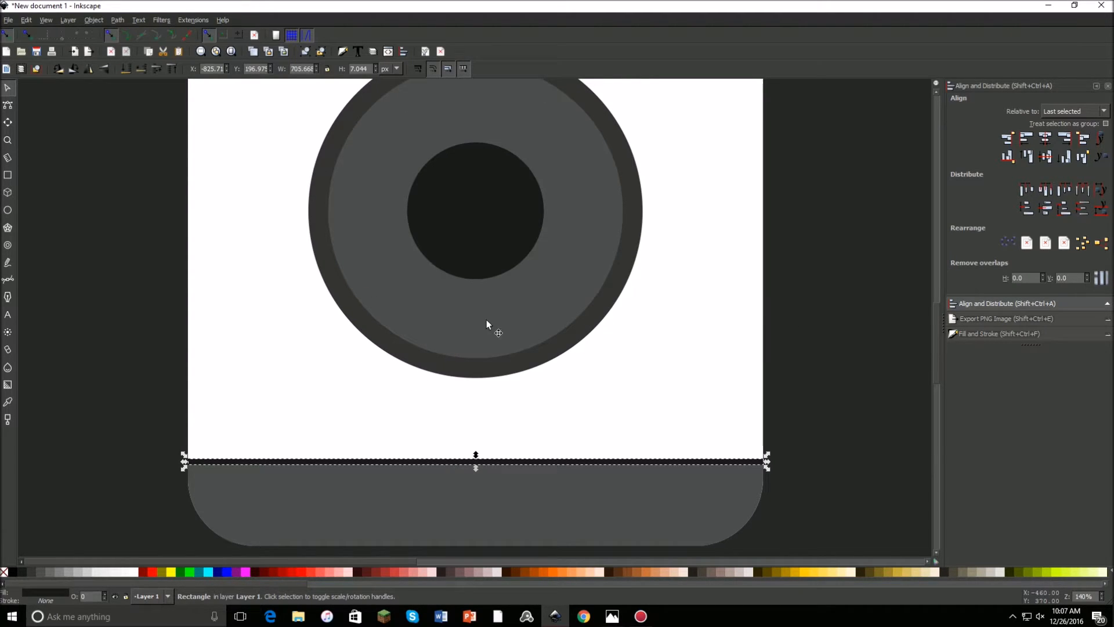
pyautogui.press('Down')
pyautogui.click(804, 350)
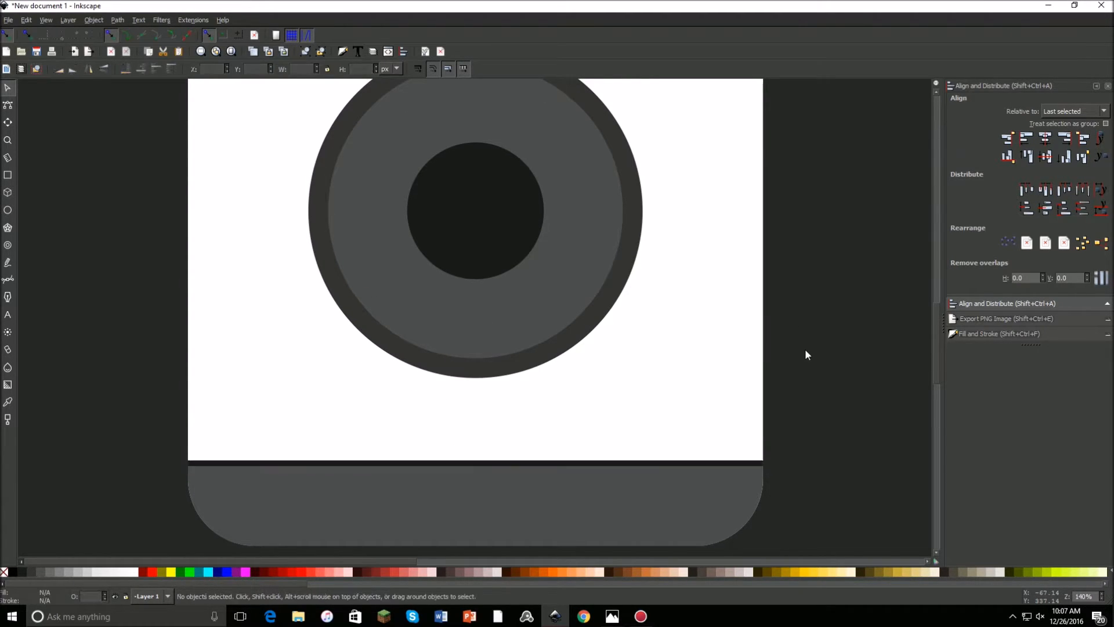
# - Draw a white circle about 73 px in diameter near the right end of the gray bottom strip
pyautogui.keyDown('ctrl'); pyautogui.scroll(-2, 695, 347); pyautogui.keyUp('ctrl')
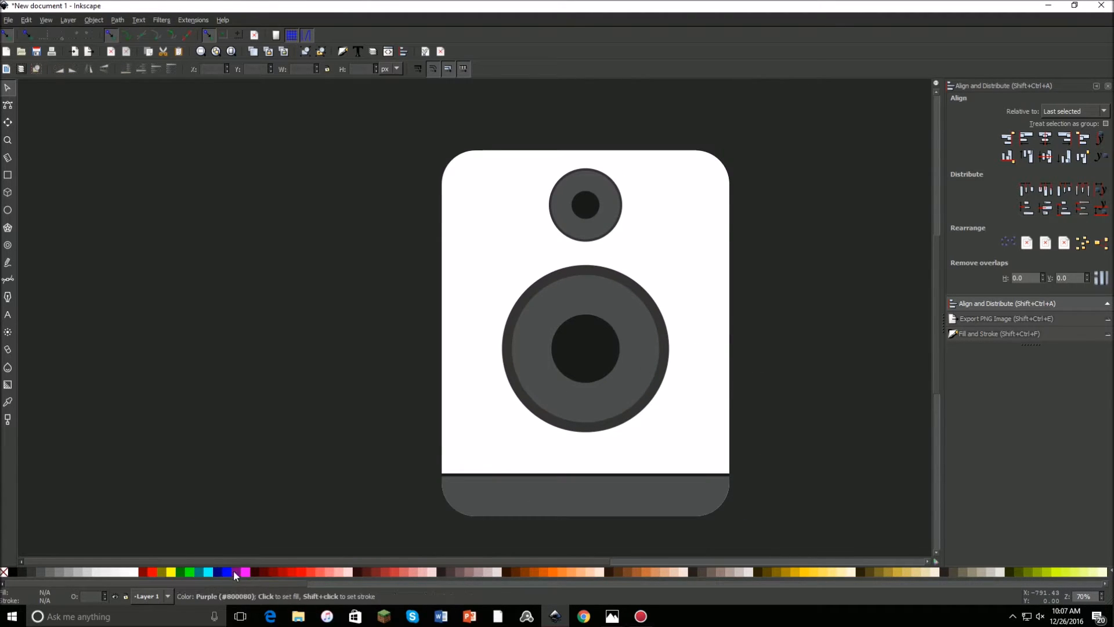
pyautogui.moveTo(224, 559); pyautogui.dragTo(337, 558)
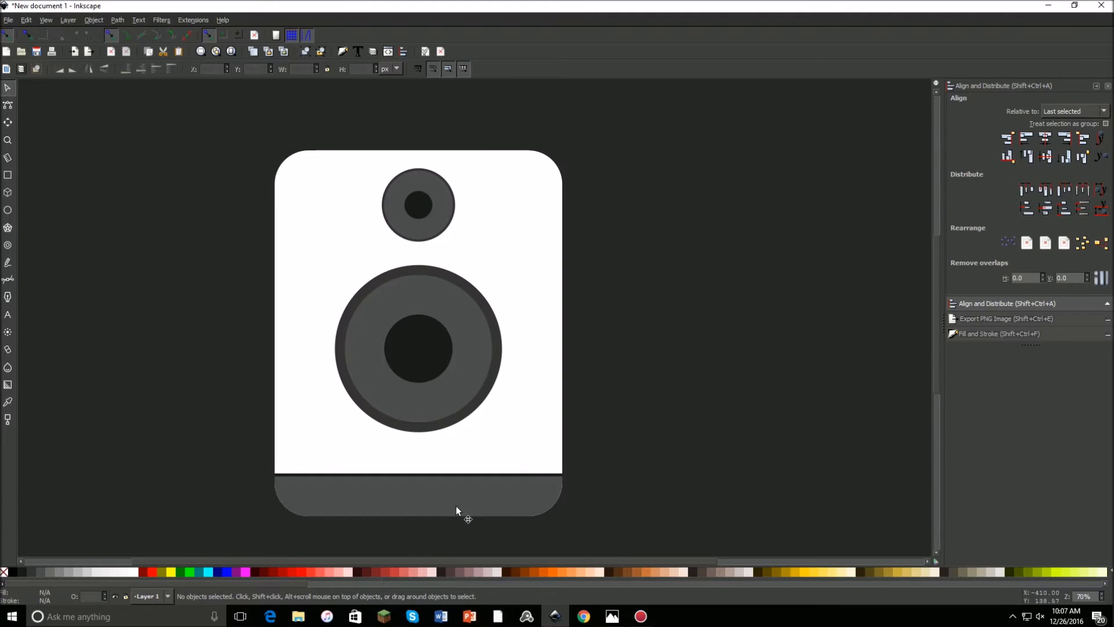
pyautogui.click(7, 210)
pyautogui.click(133, 573)
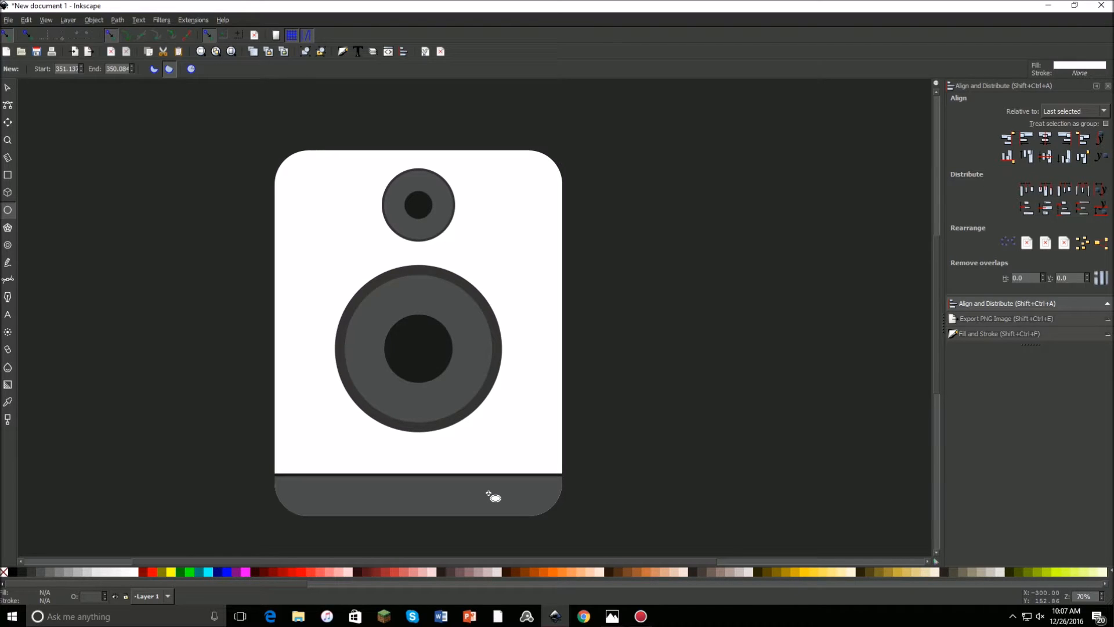
pyautogui.moveTo(484, 492); pyautogui.dragTo(521, 492)
pyautogui.click(8, 87)
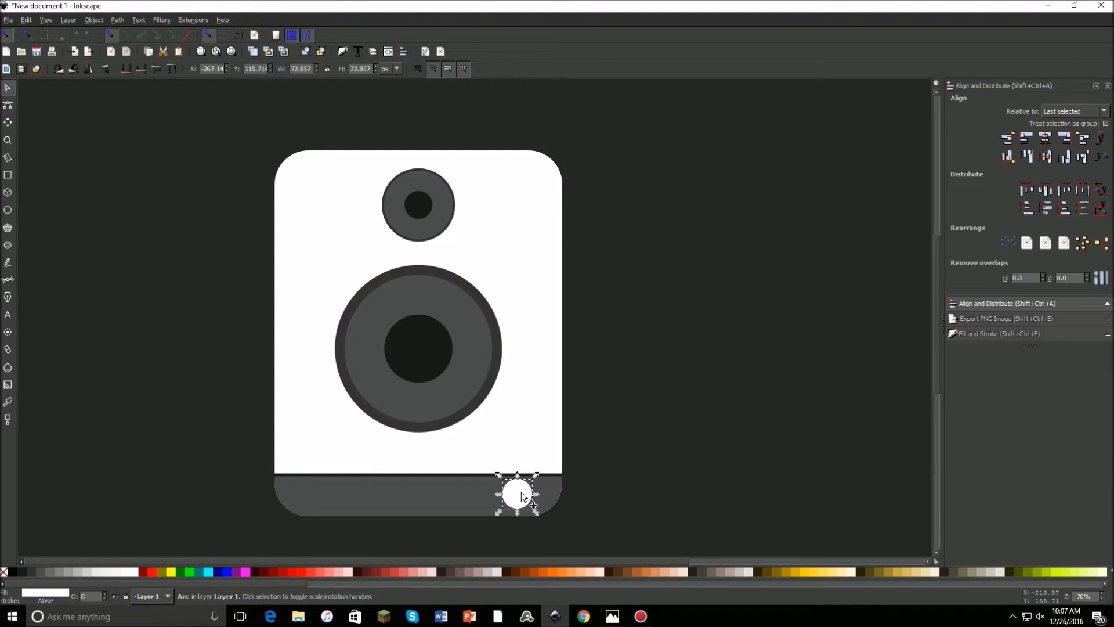
# - Center the white circle vertically on the gray bottom strip, then select the circle alone
pyautogui.keyDown('shift'); pyautogui.click(359, 499); pyautogui.keyUp('shift')
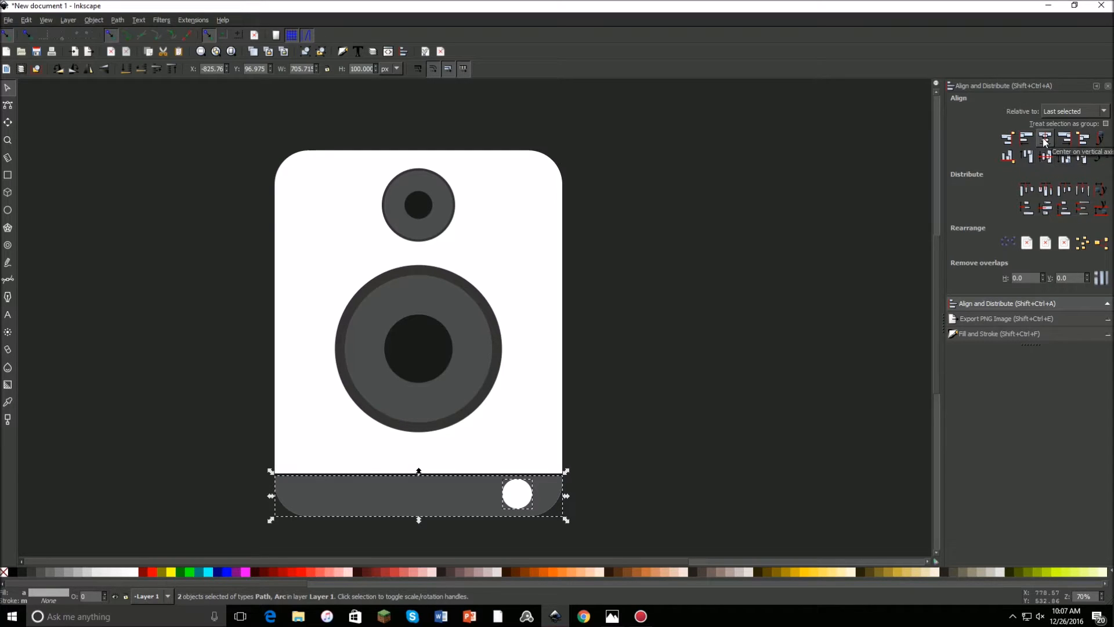
pyautogui.click(1046, 162)
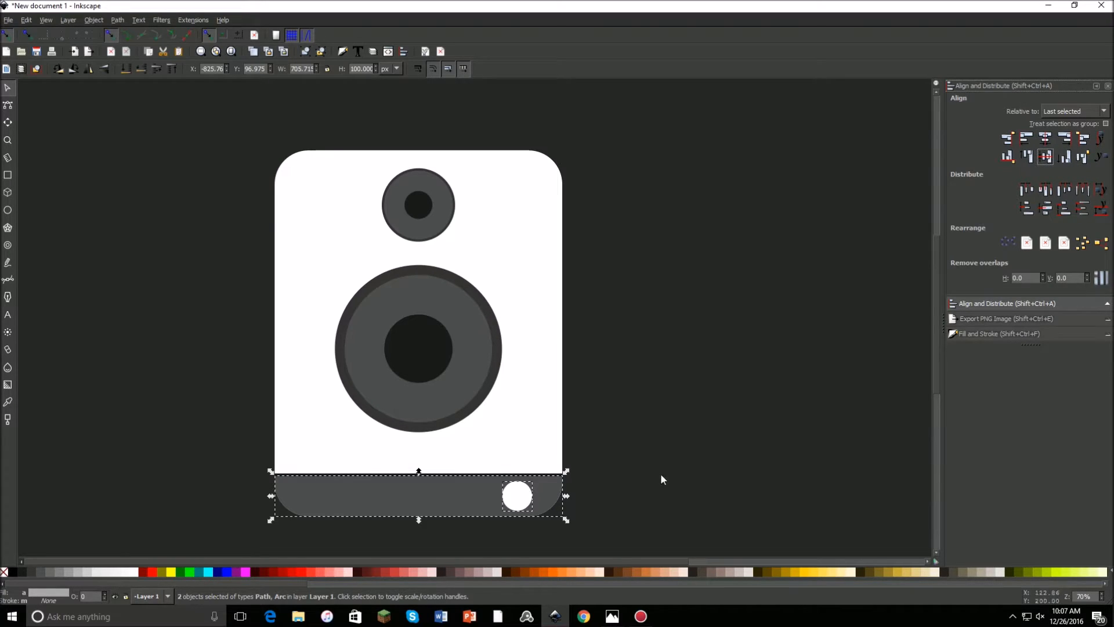
pyautogui.click(517, 496)
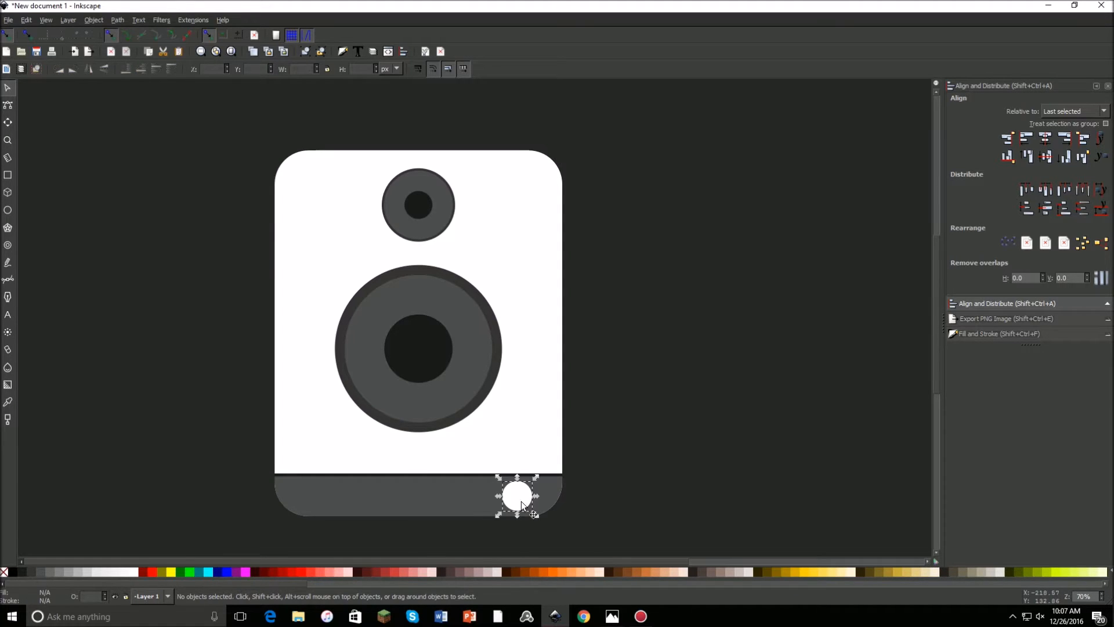
# - Nudge the white knob circle slightly left along the gray bottom strip
pyautogui.press('Left')
pyautogui.press('Left')
pyautogui.press('Left')
pyautogui.press('Left')
pyautogui.press('Left')
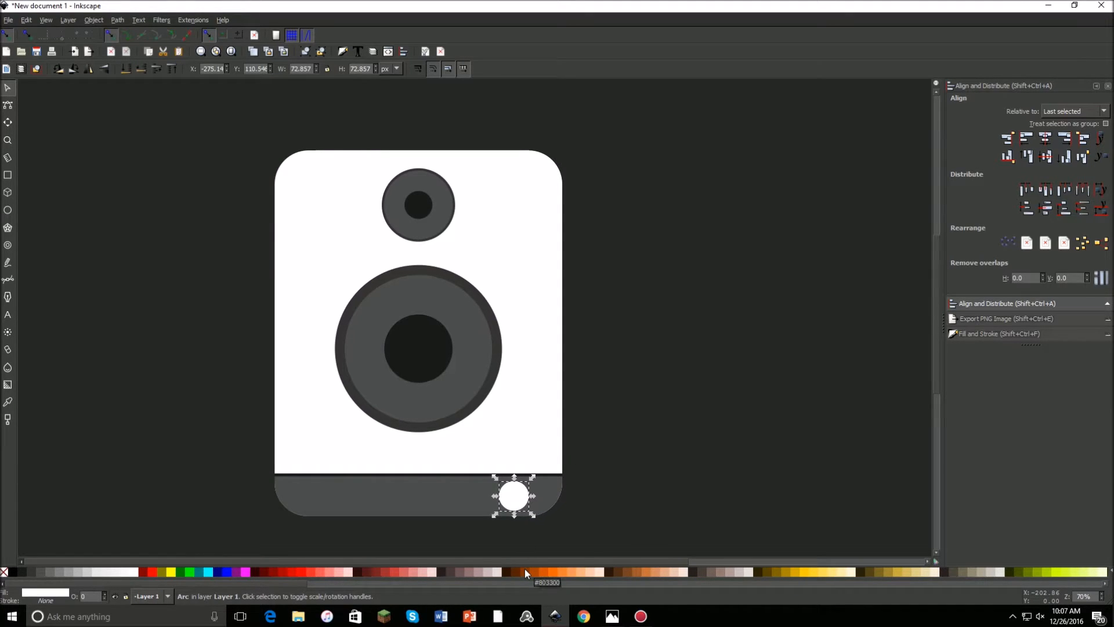
pyautogui.press('Right')
# - Fill a duplicate of the knob circle mid-gray, shrink it concentrically to about 64 px, and fill the larger circle behind it near-black
pyautogui.click(58, 573)
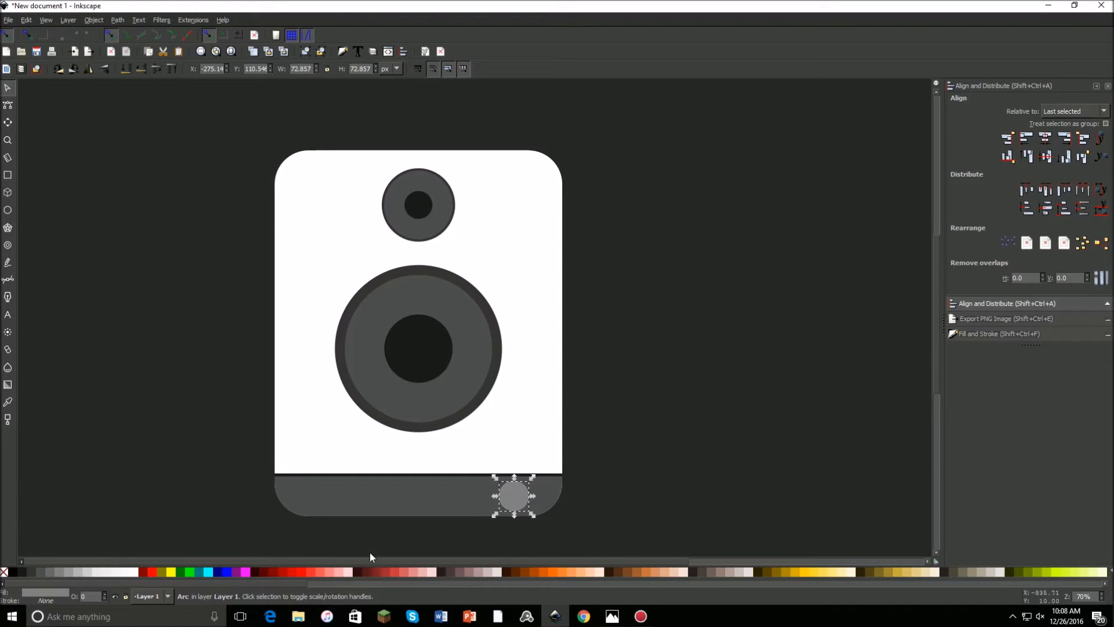
pyautogui.moveTo(532, 478); pyautogui.dragTo(535, 481)
pyautogui.scroll(6, 535, 481)
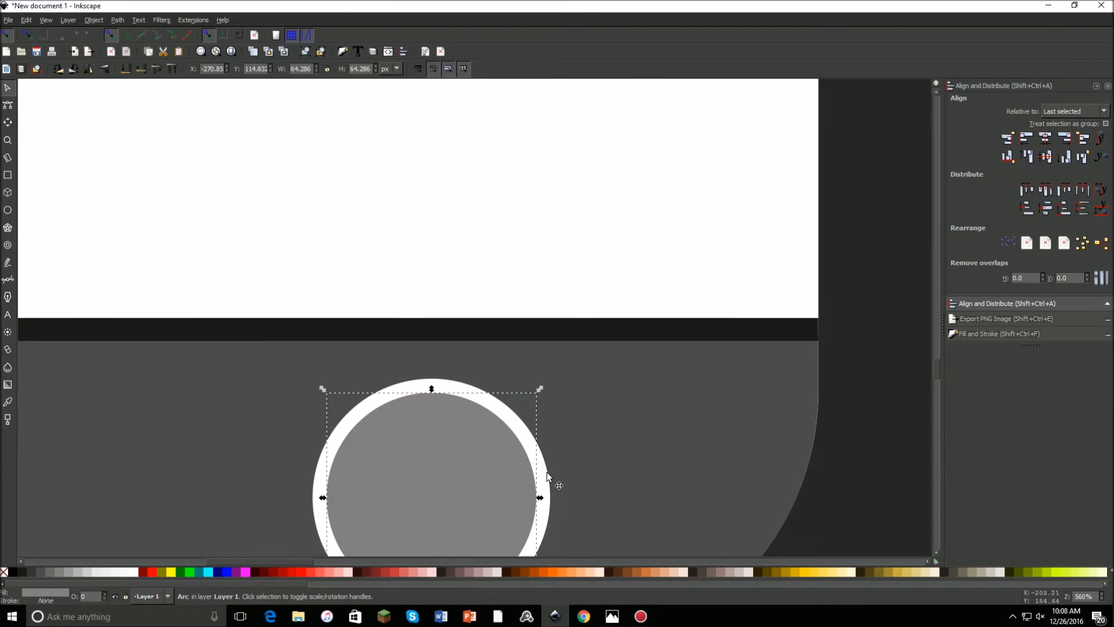
pyautogui.click(544, 472)
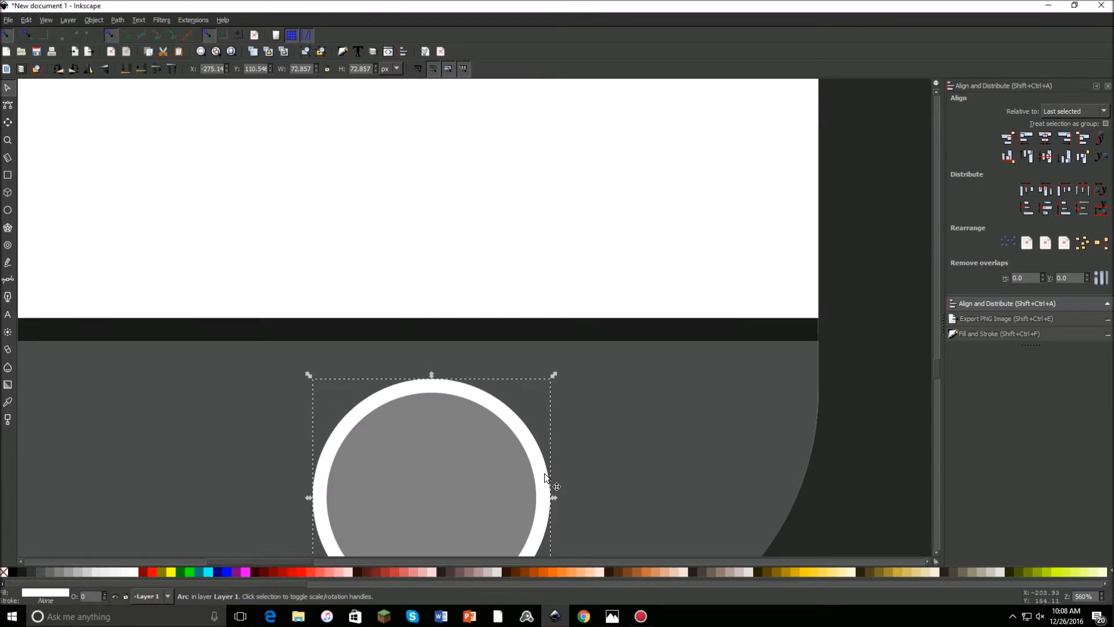
pyautogui.click(19, 573)
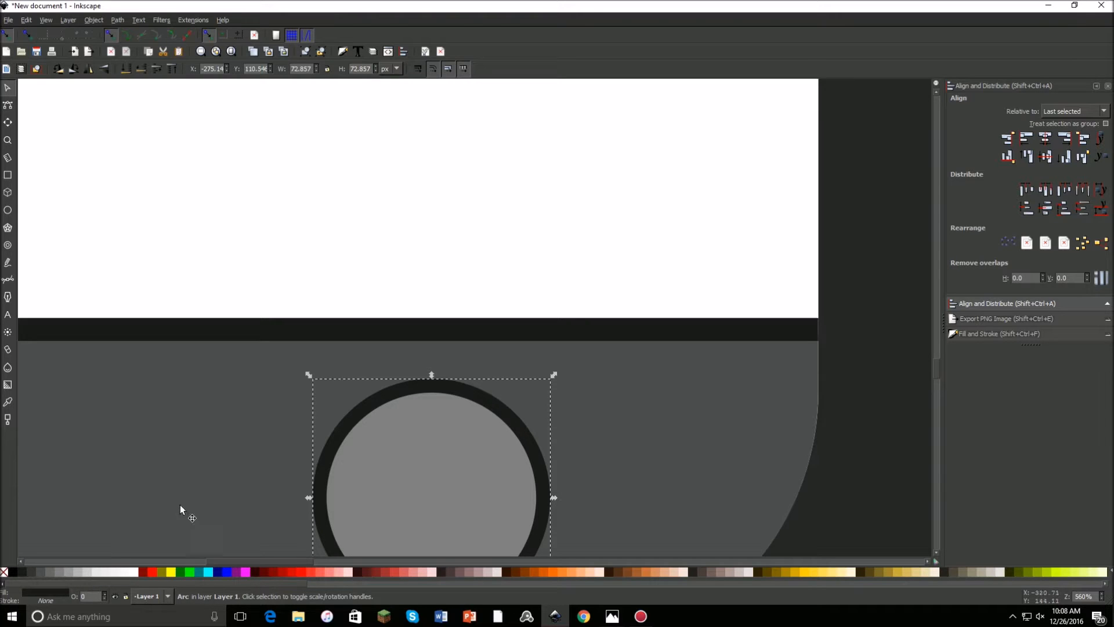
# - Draw a near-black indicator bar about 6 px wide and 24 px tall with fully rounded ends in the knob's upper half
pyautogui.keyDown('ctrl'); pyautogui.scroll(-1, 373, 466); pyautogui.keyUp('ctrl')
pyautogui.scroll(-2, 374, 466)
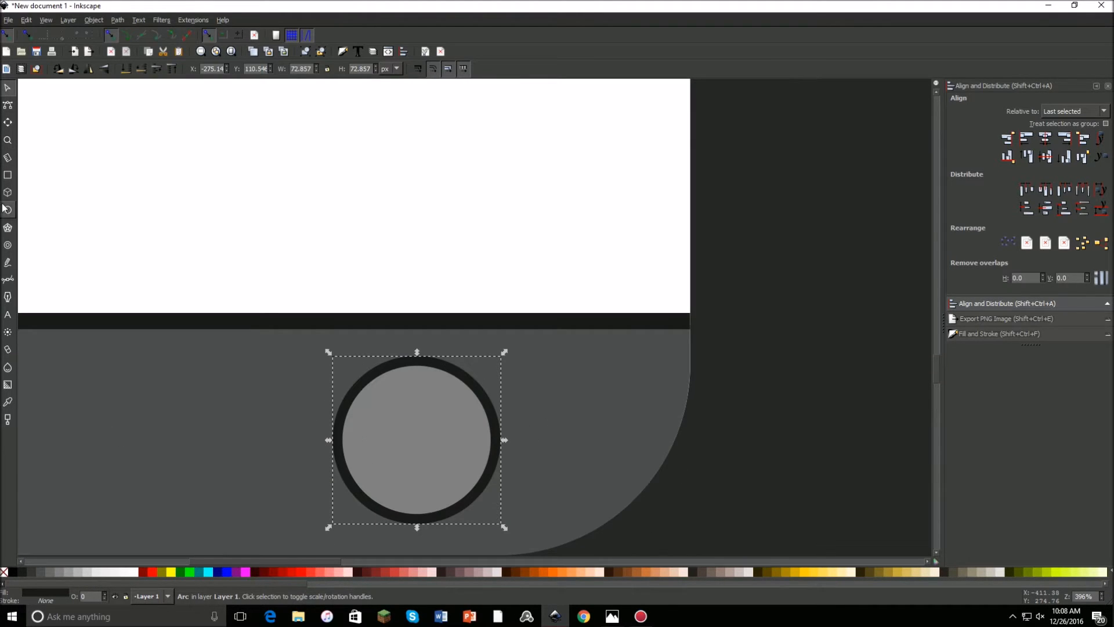
pyautogui.click(7, 175)
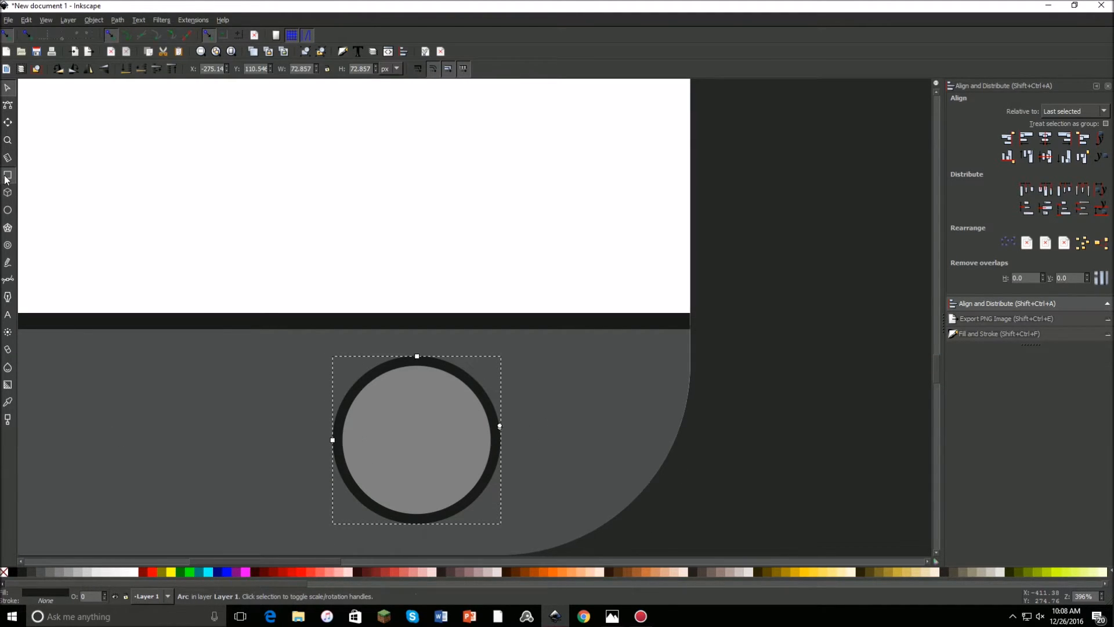
pyautogui.moveTo(409, 384); pyautogui.dragTo(422, 440)
pyautogui.moveTo(423, 384); pyautogui.dragTo(442, 504)
pyautogui.click(8, 87)
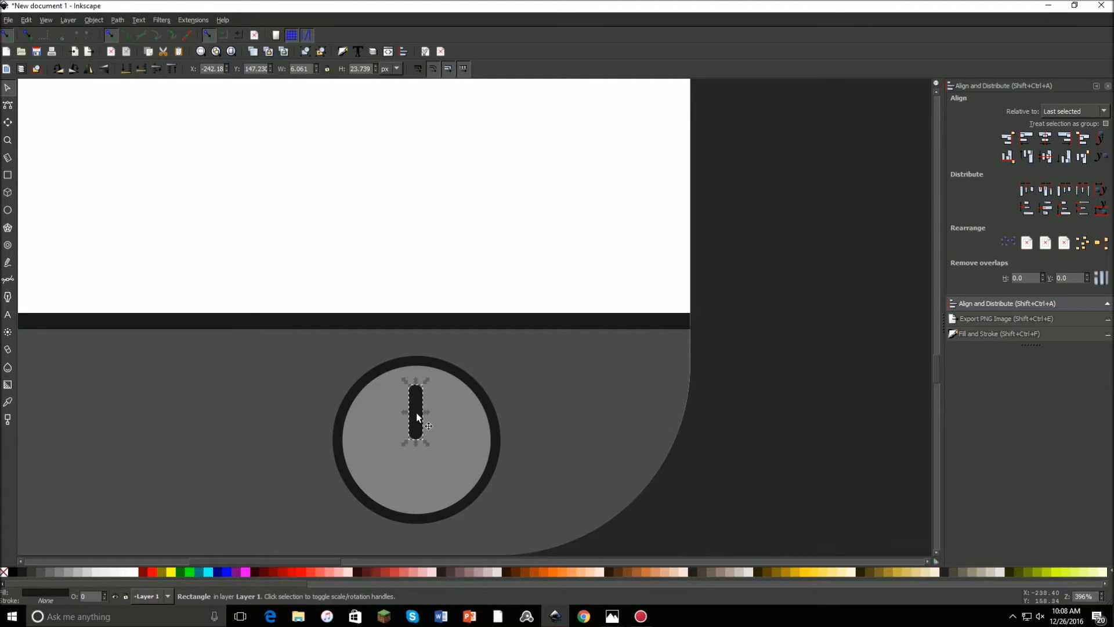
# - Align the indicator bar's top edge with the top of the knob's gray inner circle, nudge the bar slightly up, and deselect it
pyautogui.click(417, 386)
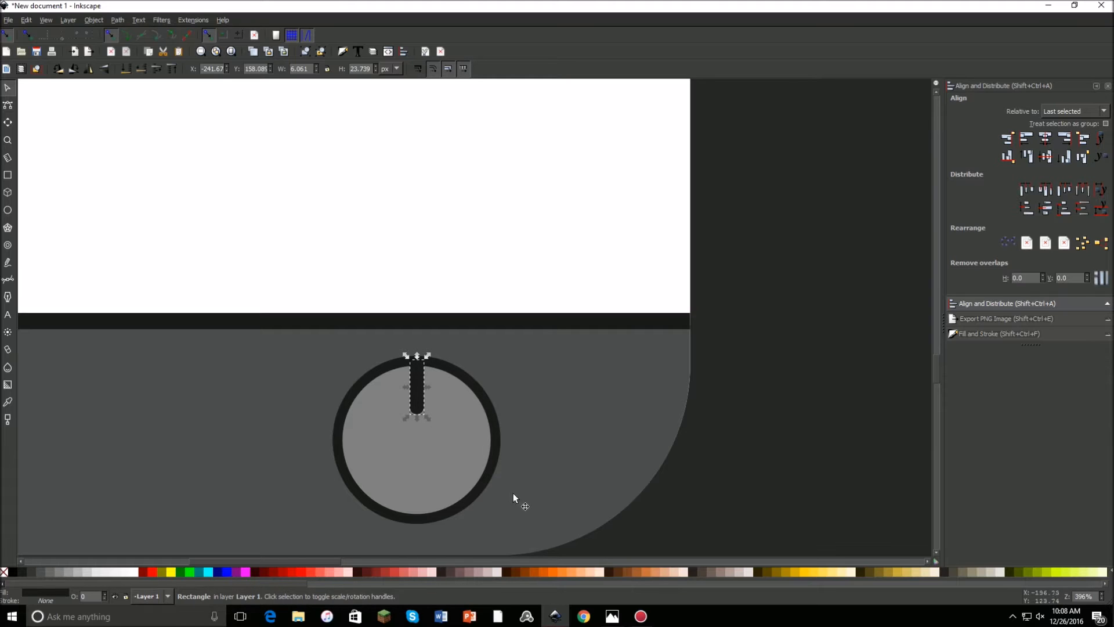
pyautogui.keyDown('shift'); pyautogui.click(450, 459); pyautogui.keyUp('shift')
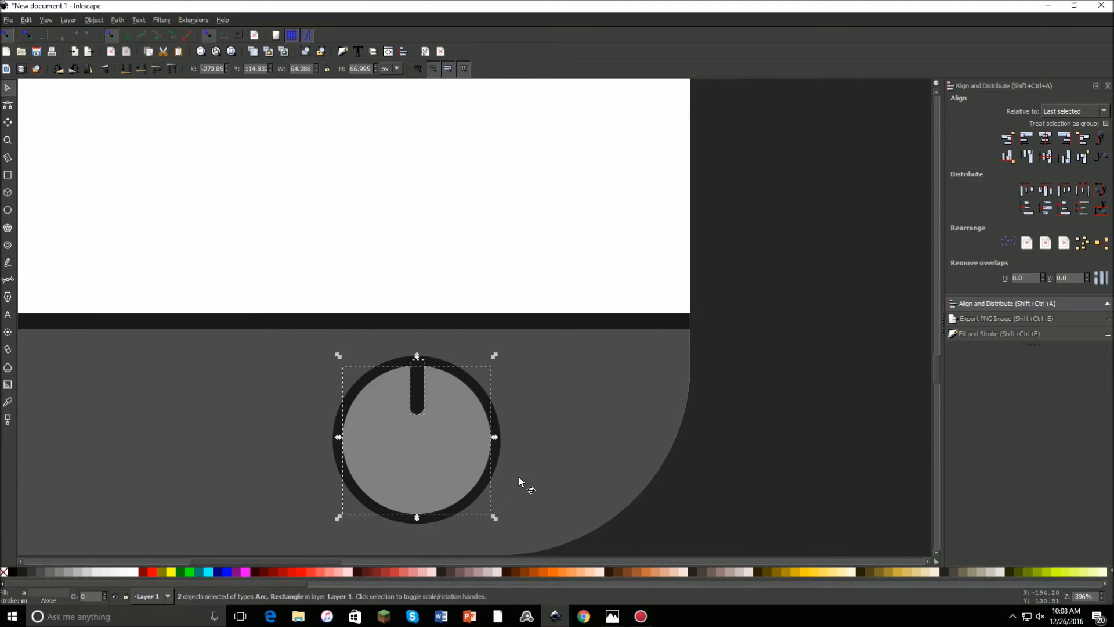
pyautogui.click(1025, 156)
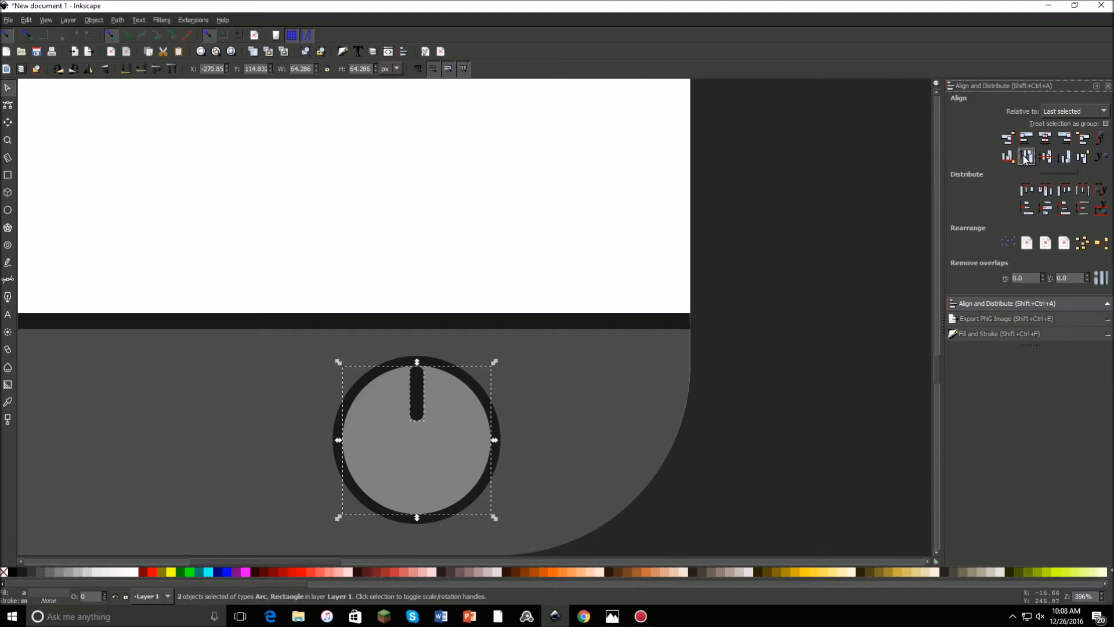
pyautogui.click(651, 450)
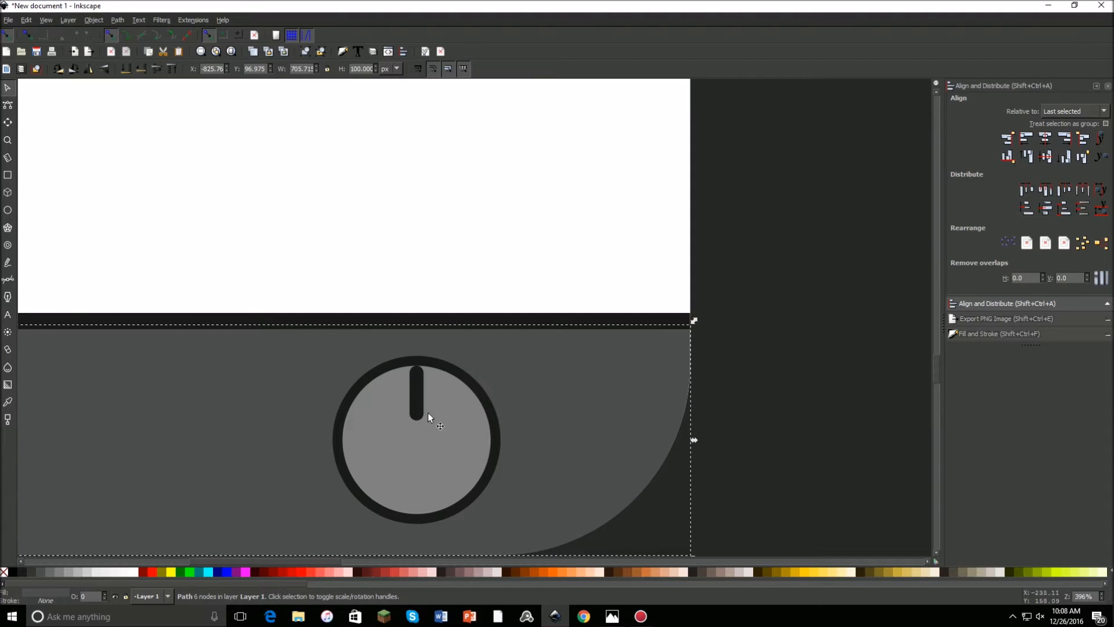
pyautogui.click(416, 398)
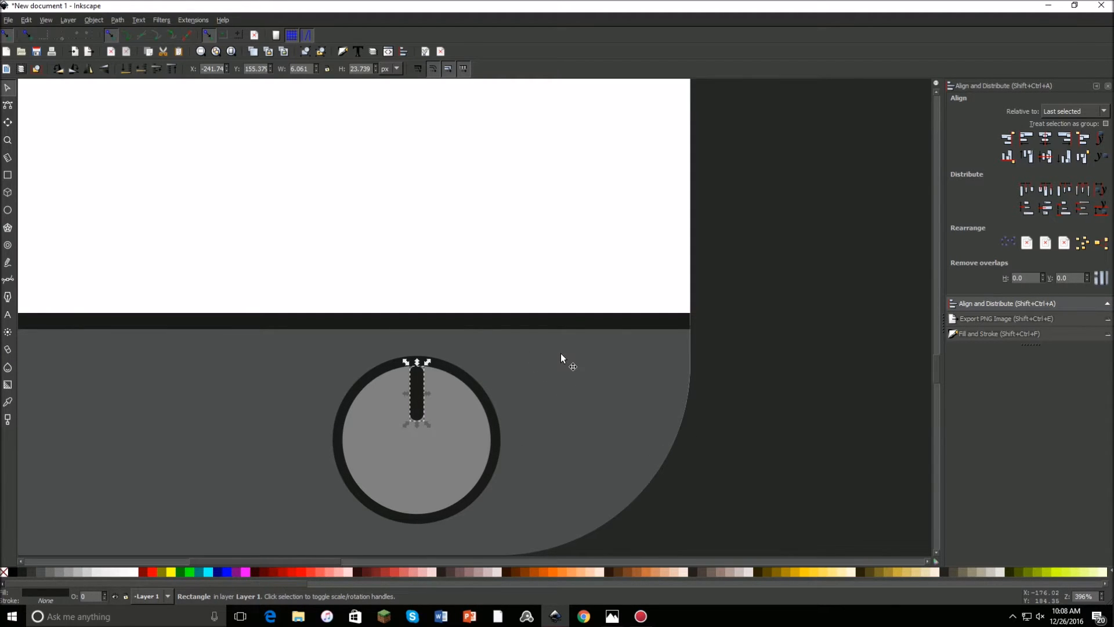
pyautogui.press('Up')
pyautogui.click(844, 421)
pyautogui.scroll(-5, 462, 419)
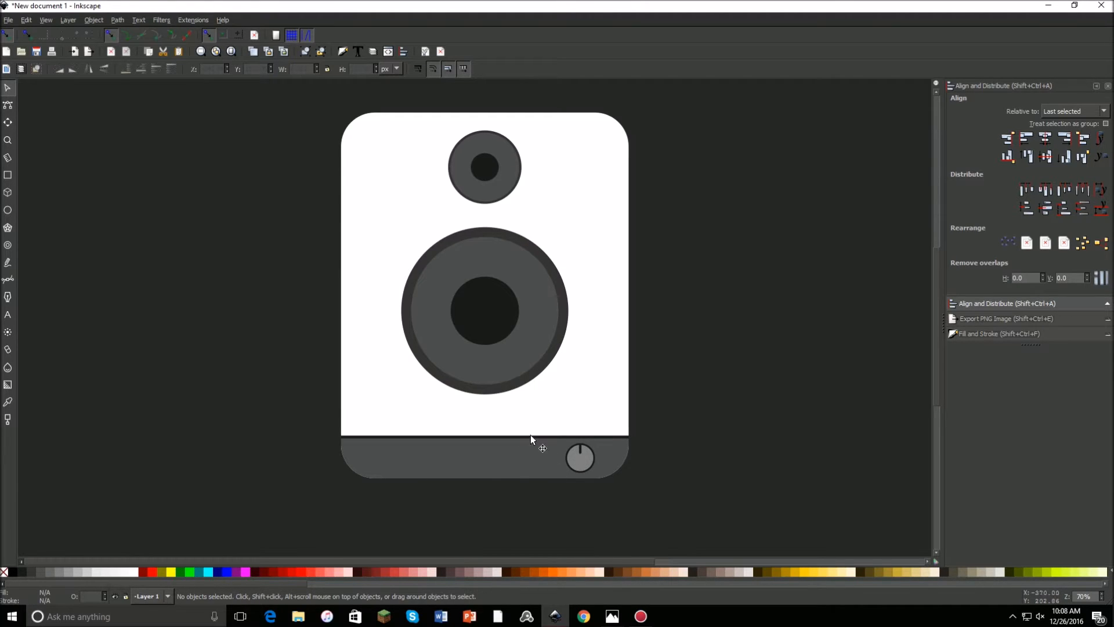
# - Draw a near-black circle about 51 px in diameter on the bottom strip beside the knob and center it vertically on the strip
pyautogui.click(7, 210)
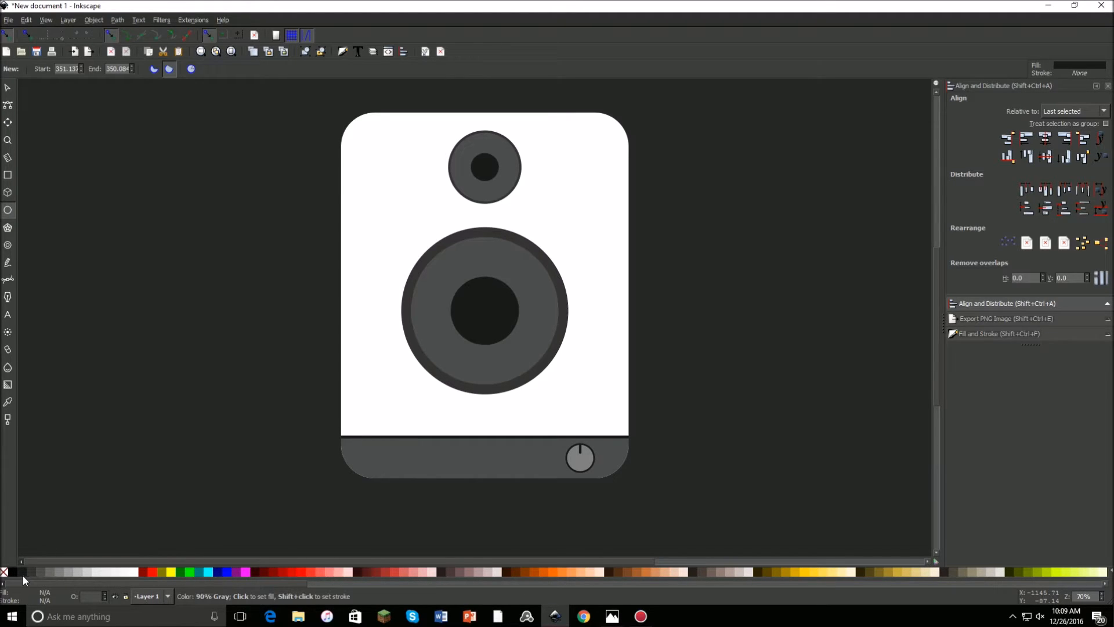
pyautogui.moveTo(497, 456); pyautogui.dragTo(521, 479)
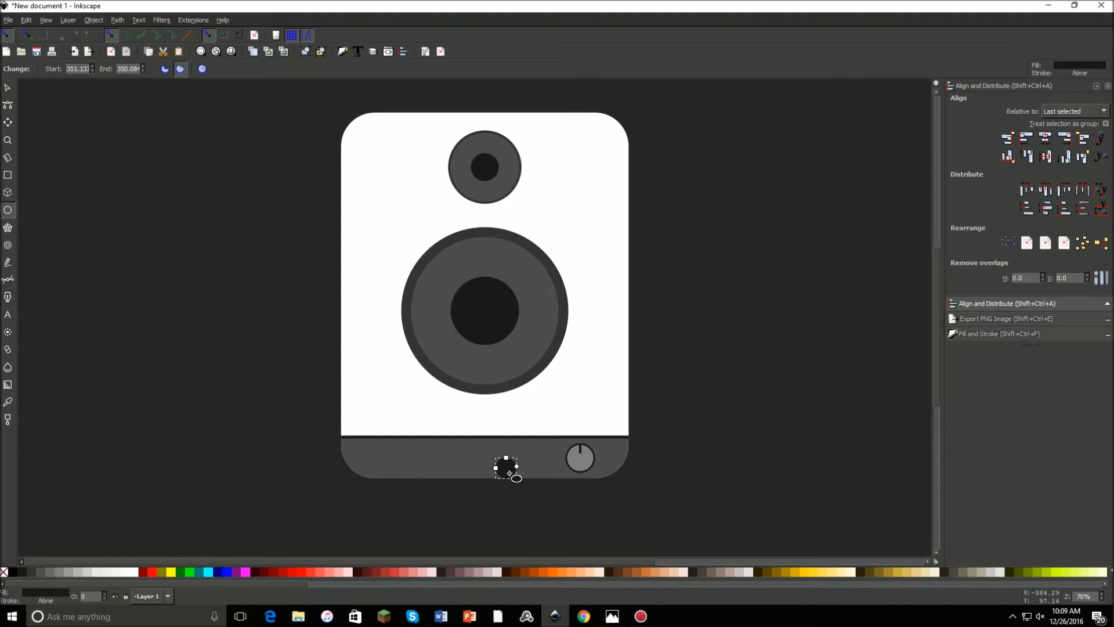
pyautogui.press('s')
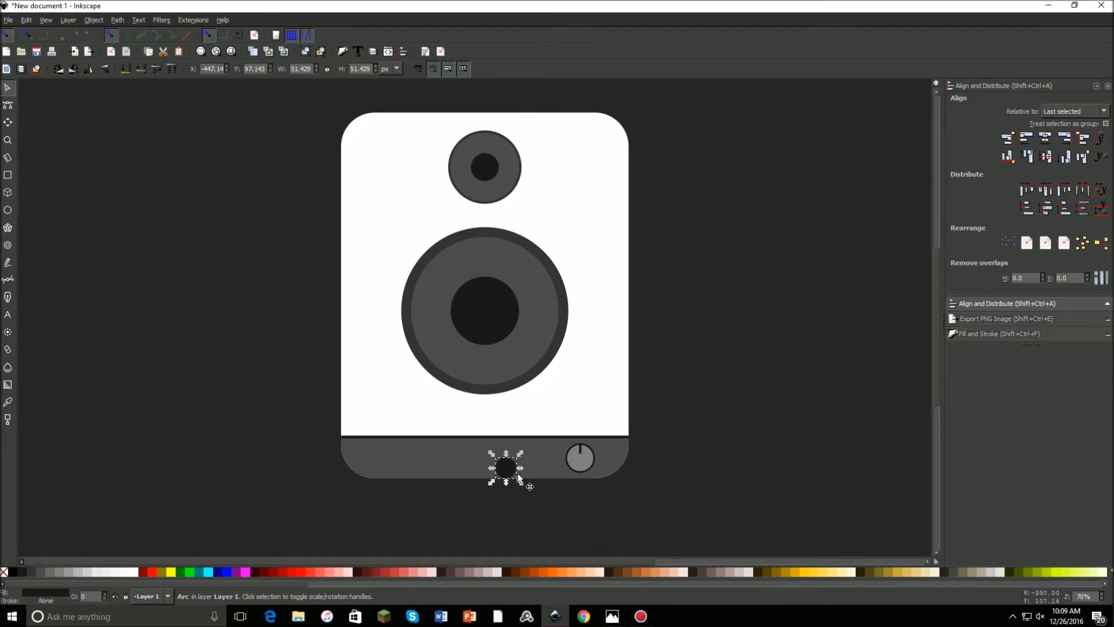
pyautogui.click(537, 457)
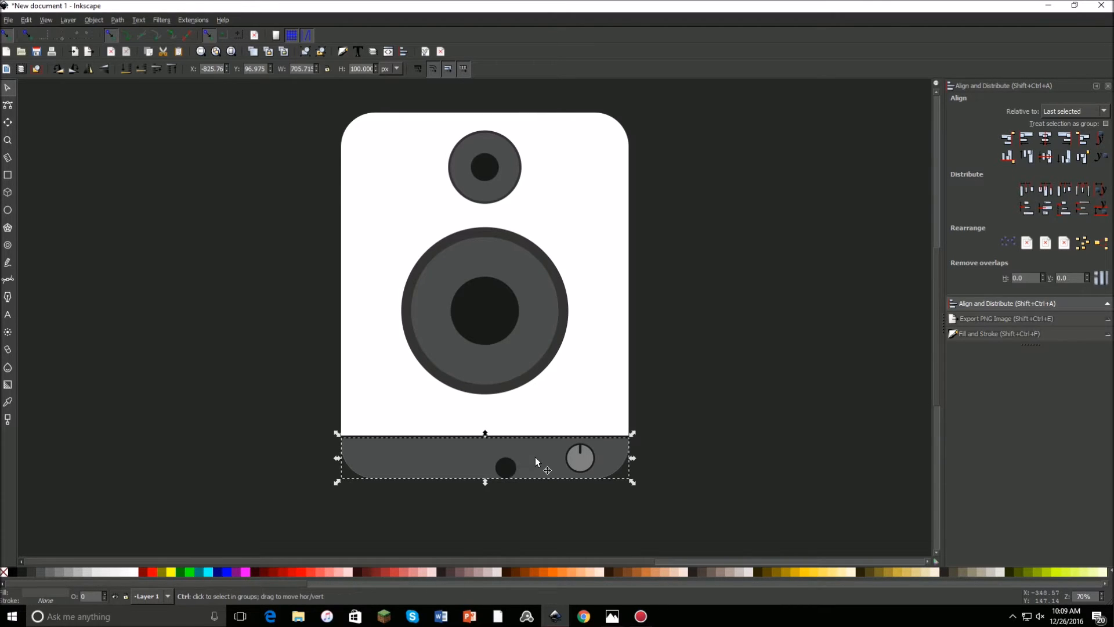
pyautogui.keyDown('shift'); pyautogui.click(504, 468); pyautogui.keyUp('shift')
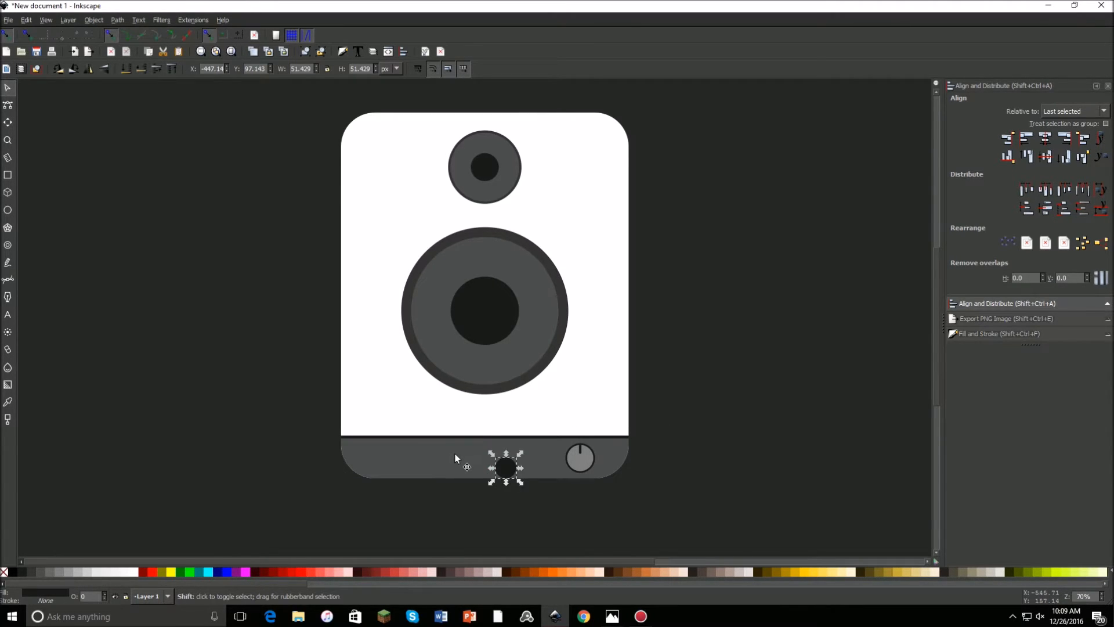
pyautogui.click(1046, 155)
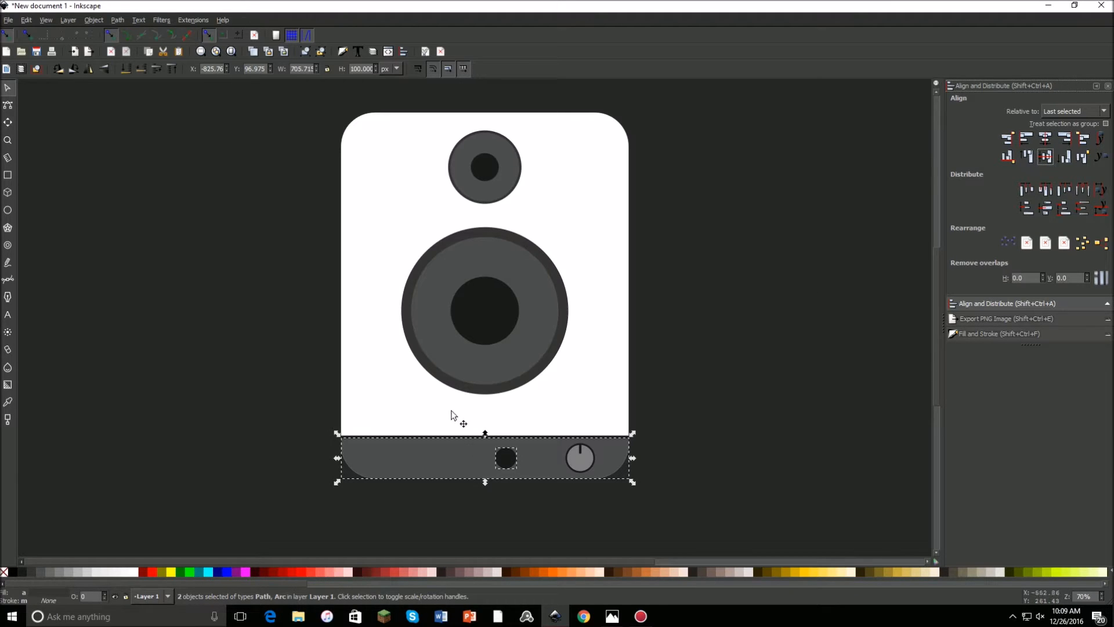
# - Move the small near-black circle close to the knob's left side and shrink it concentrically to about 40 px
pyautogui.scroll(1, 522, 470)
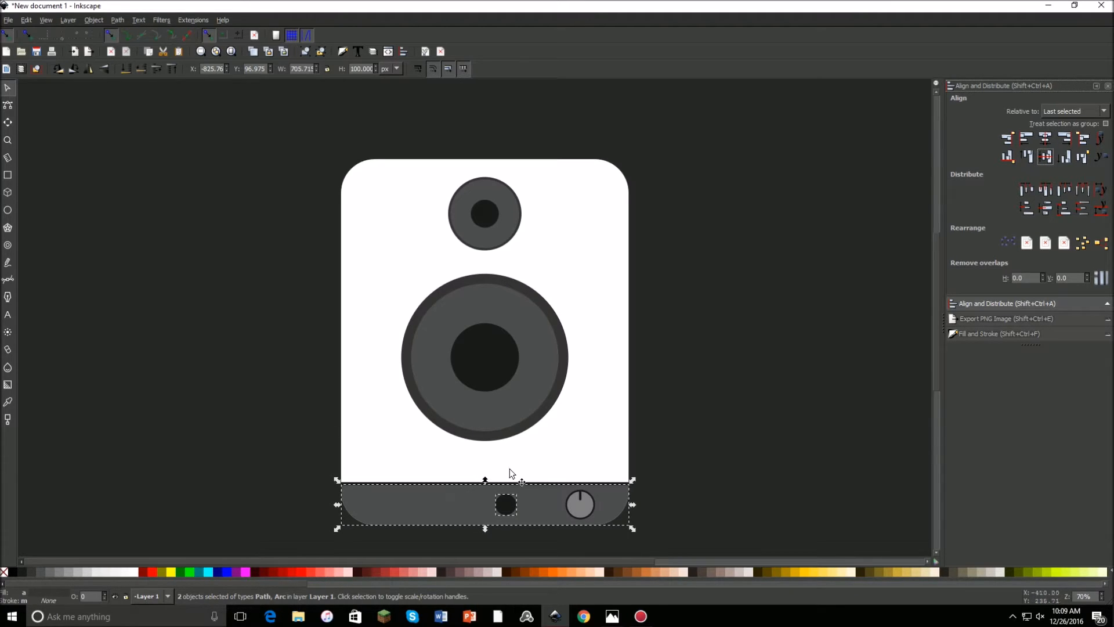
pyautogui.keyDown('ctrl'); pyautogui.scroll(-1, 506, 516); pyautogui.keyUp('ctrl')
pyautogui.keyDown('ctrl'); pyautogui.scroll(4, 503, 515); pyautogui.keyUp('ctrl')
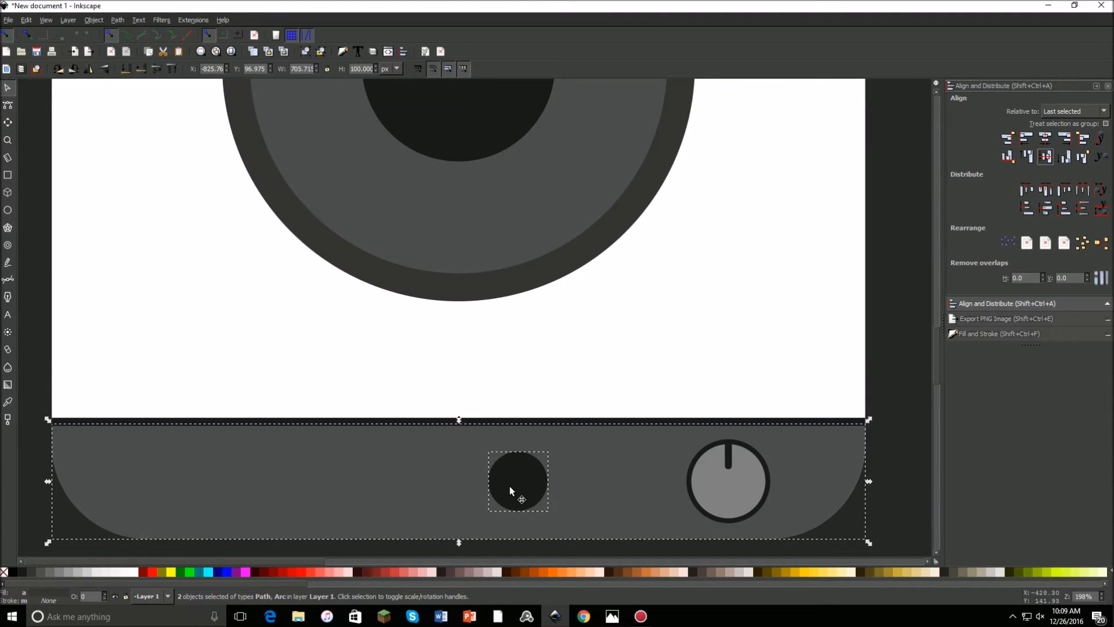
pyautogui.scroll(-1, 509, 479)
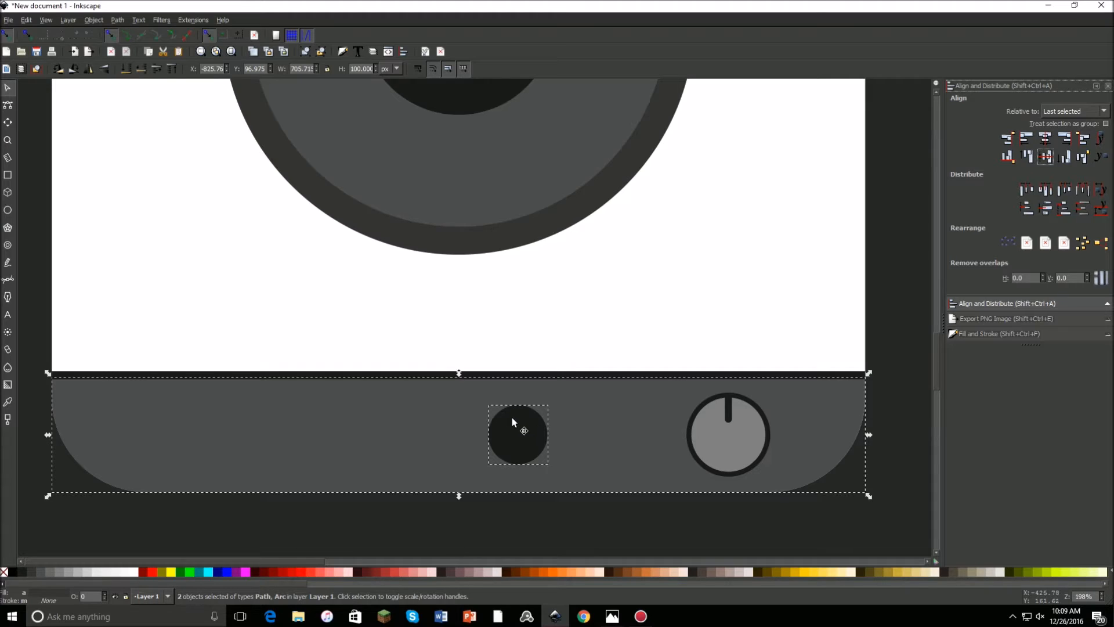
pyautogui.click(594, 517)
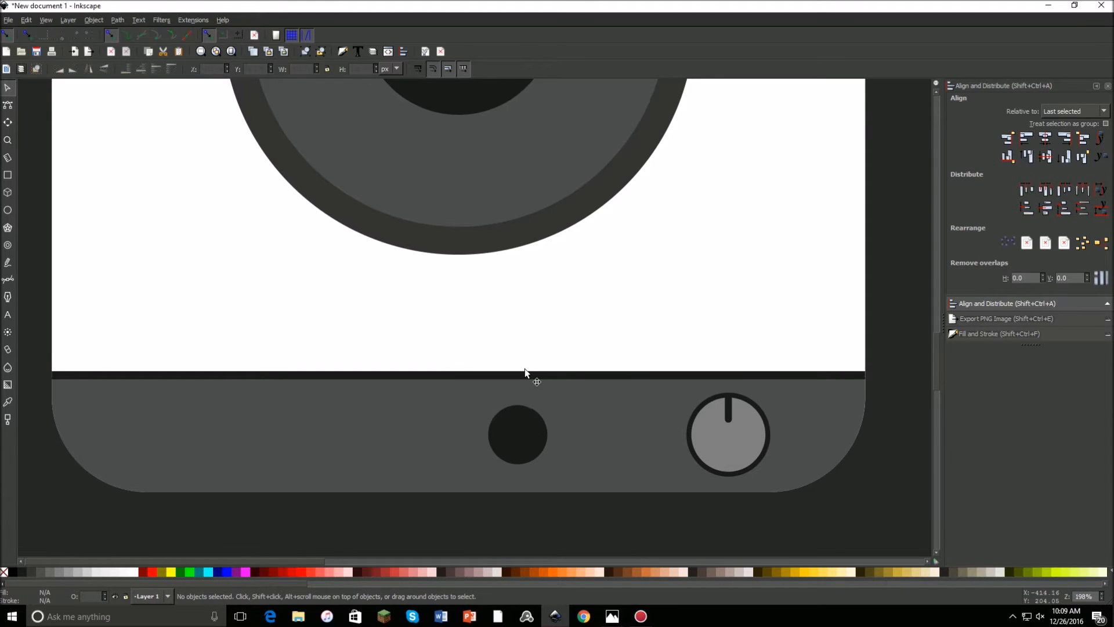
pyautogui.click(506, 432)
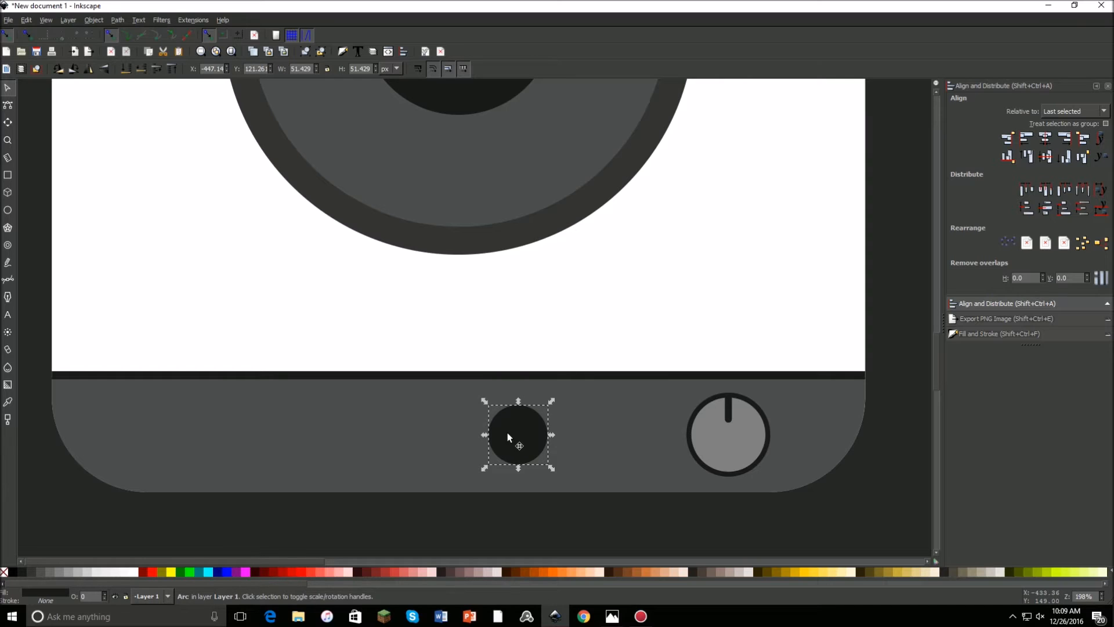
pyautogui.moveTo(521, 441); pyautogui.dragTo(647, 451)
pyautogui.moveTo(676, 401); pyautogui.dragTo(673, 409)
pyautogui.click(643, 435)
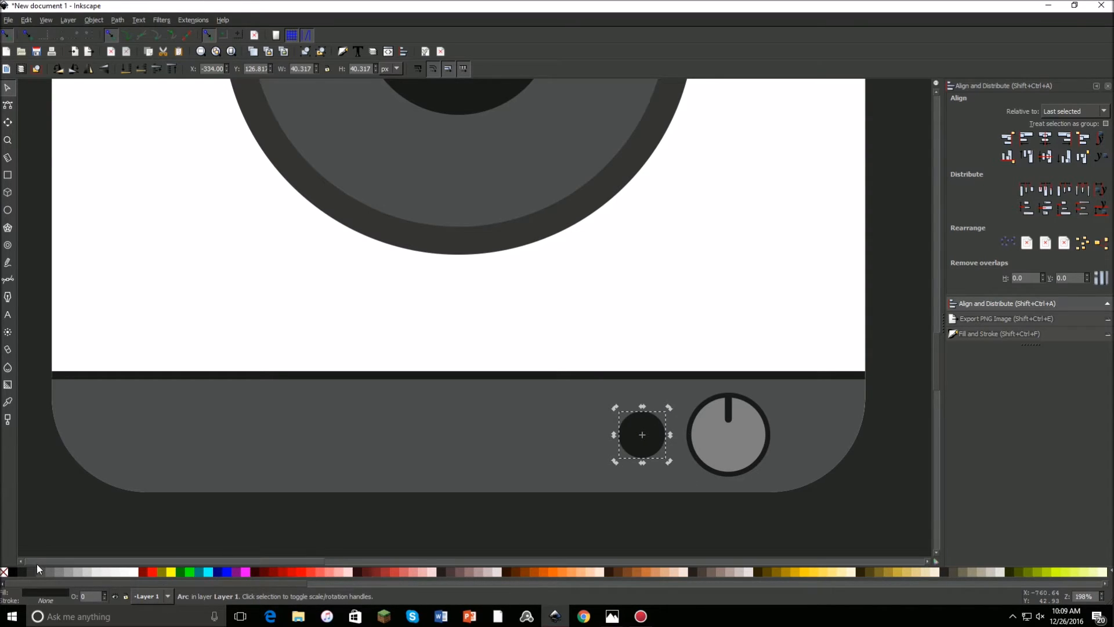
# - Fill a duplicate of the small circle with the knob's sampled gray and shrink it concentrically to about 34 px, leaving a dark ring
pyautogui.click(8, 401)
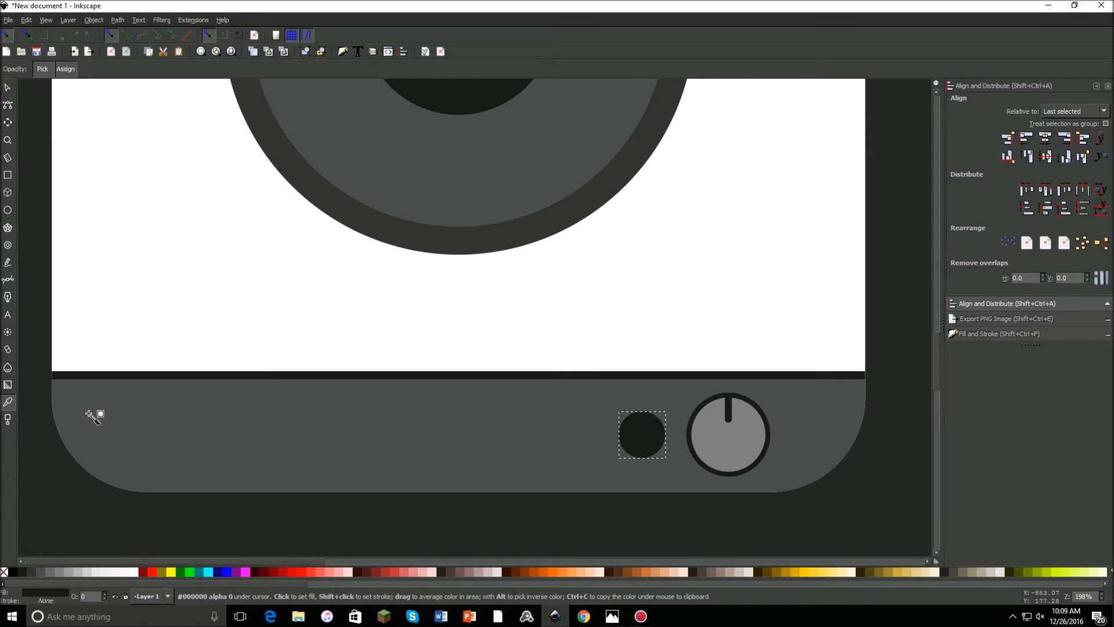
pyautogui.click(749, 443)
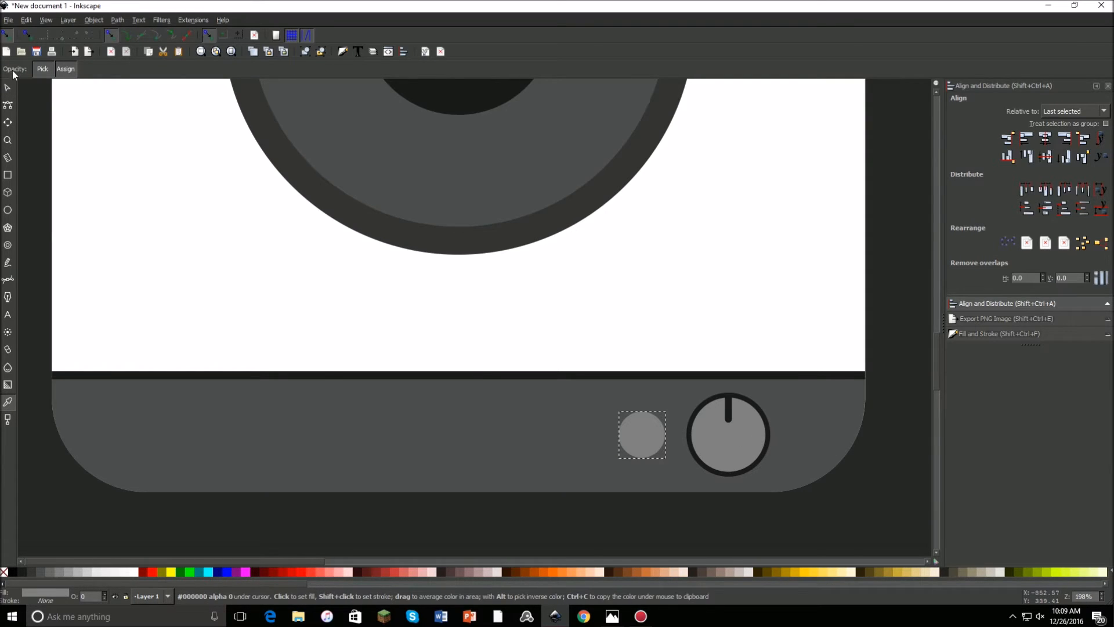
pyautogui.click(8, 87)
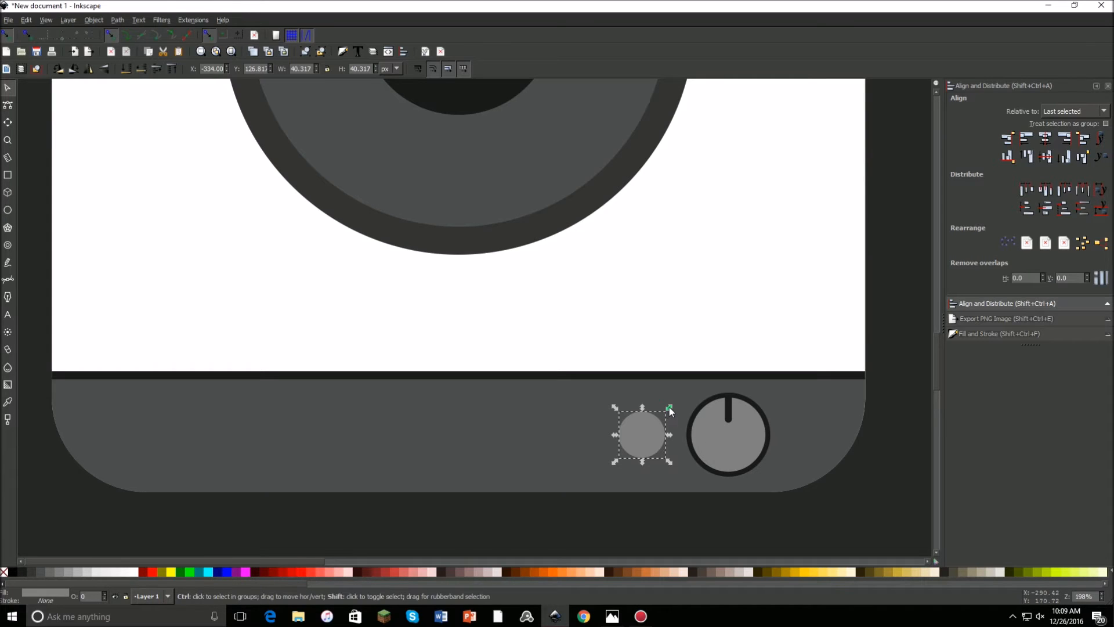
pyautogui.moveTo(668, 407); pyautogui.dragTo(668, 410)
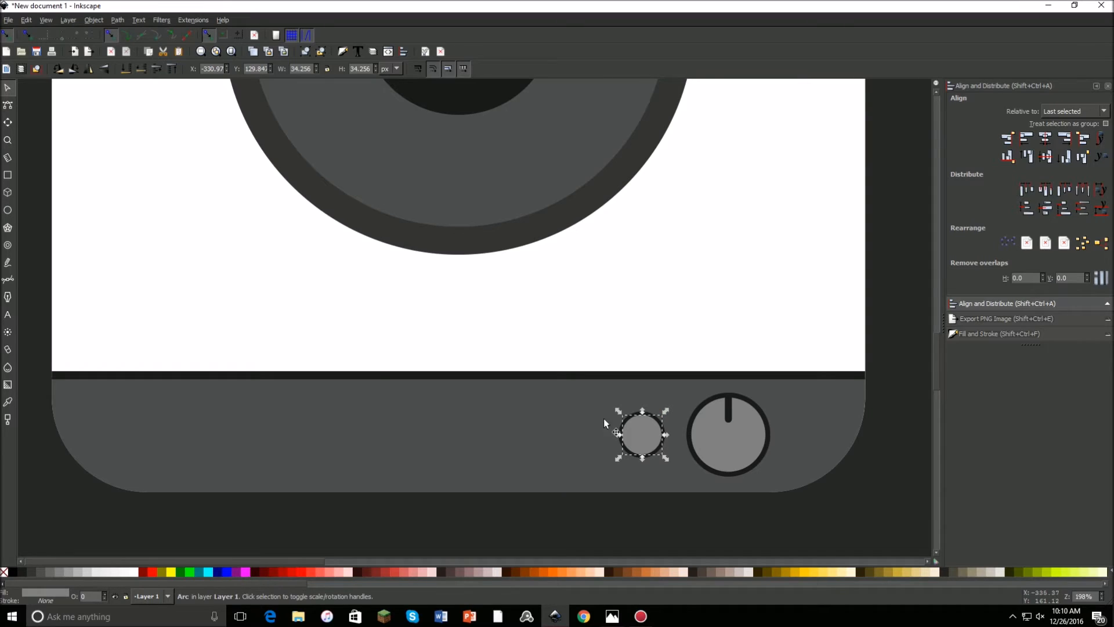
pyautogui.press('Escape')
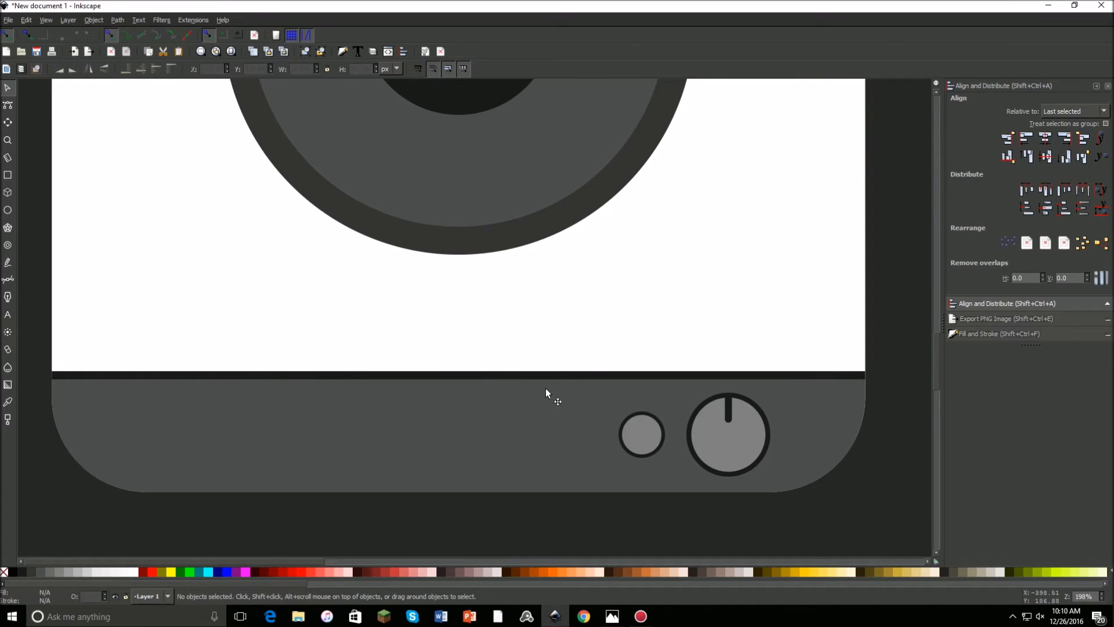
# - Group the small gray circle with its dark outer circle as one button
pyautogui.moveTo(546, 387); pyautogui.dragTo(550, 388)
pyautogui.click(646, 495)
pyautogui.moveTo(571, 527); pyautogui.dragTo(678, 395)
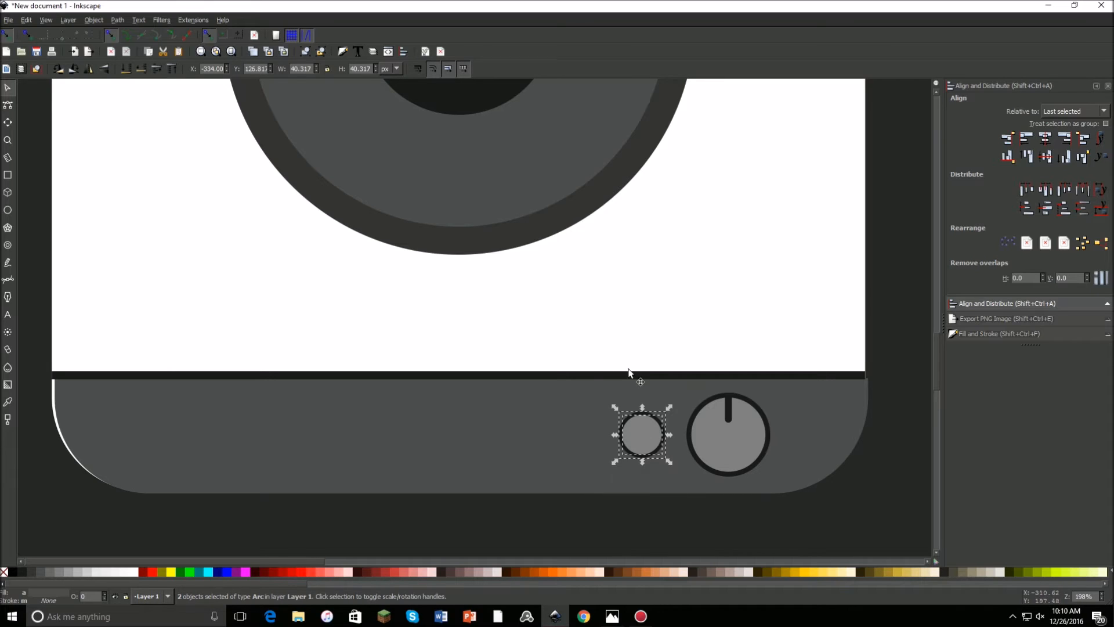
pyautogui.click(306, 51)
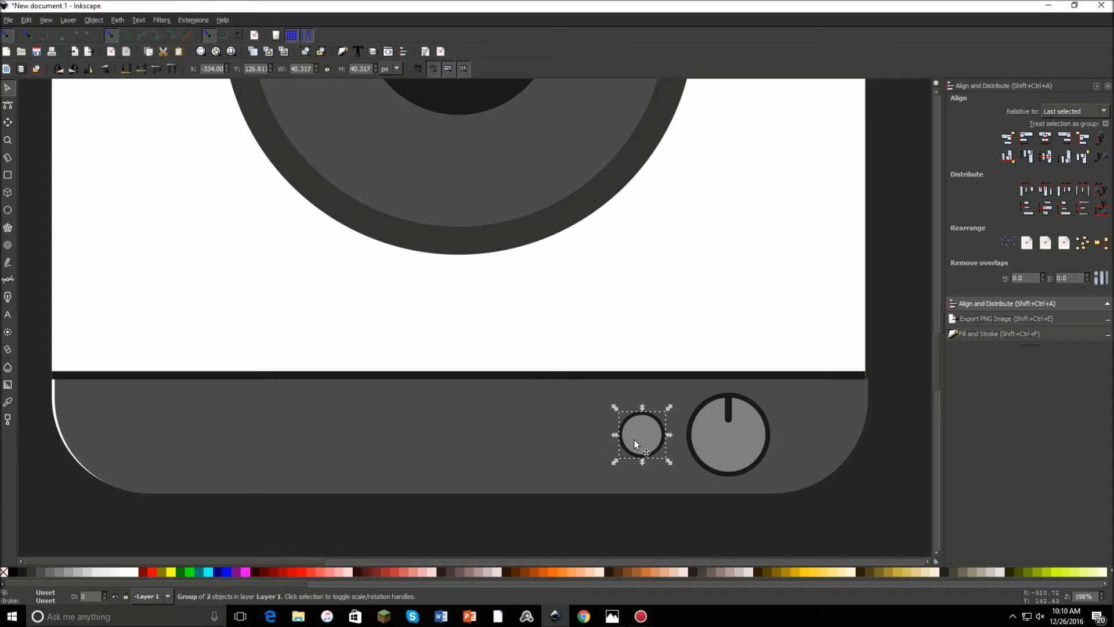
# - Place a duplicate of the grouped button just left of the original at the same height and deselect it
pyautogui.moveTo(639, 419); pyautogui.dragTo(581, 439)
pyautogui.click(698, 524)
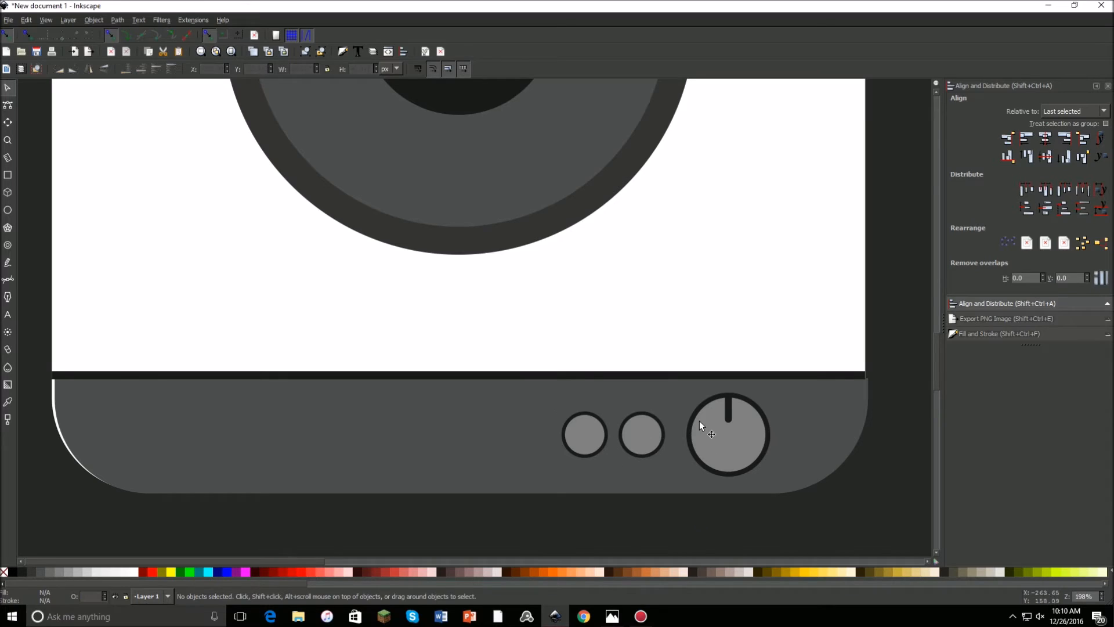
pyautogui.keyDown('ctrl'); pyautogui.scroll(-3, 517, 244); pyautogui.keyUp('ctrl')
pyautogui.scroll(3, 547, 274)
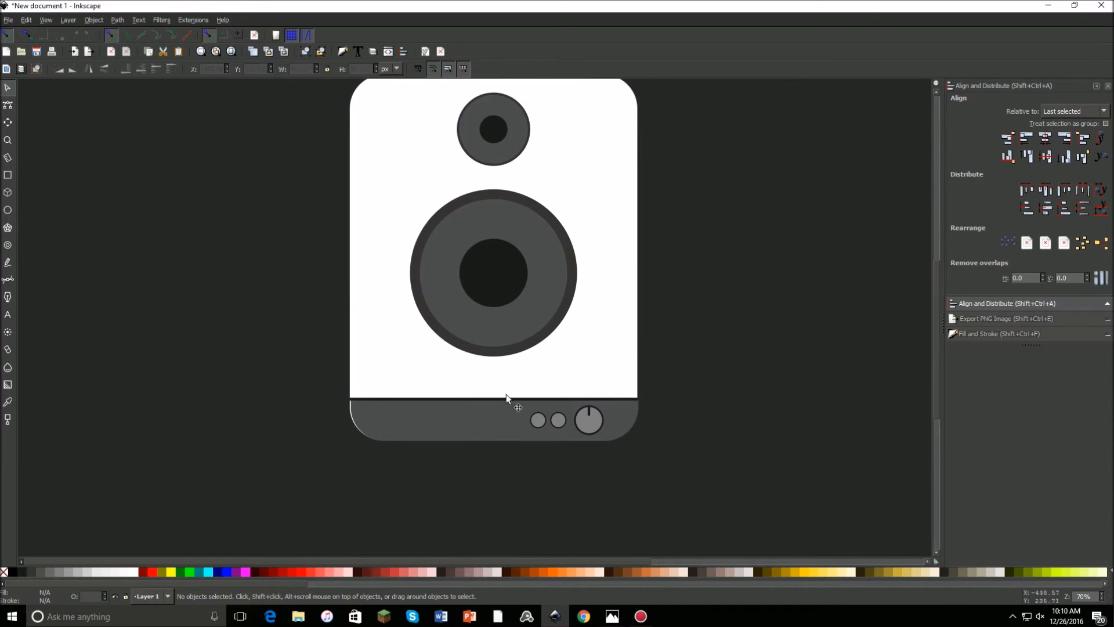
# - Nudge the dark gray bottom panel horizontally to cover the thin white sliver along its left edge, and deselect it
pyautogui.click(406, 412)
pyautogui.moveTo(399, 393); pyautogui.dragTo(399, 393)
pyautogui.click(848, 475)
pyautogui.click(463, 422)
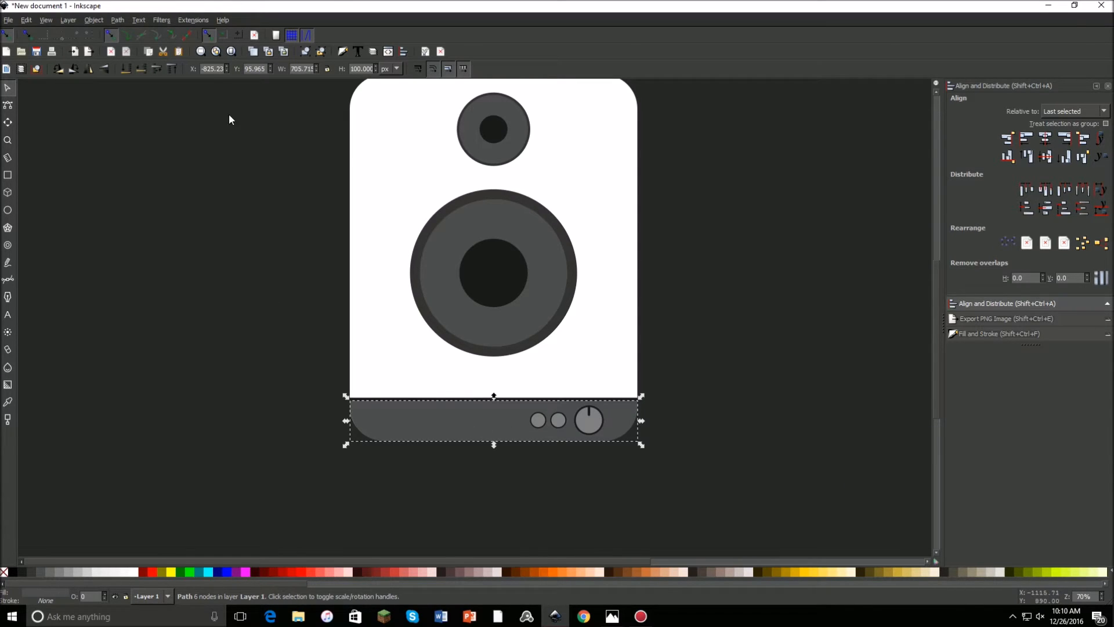
pyautogui.click(224, 69)
pyautogui.click(224, 70)
pyautogui.click(257, 225)
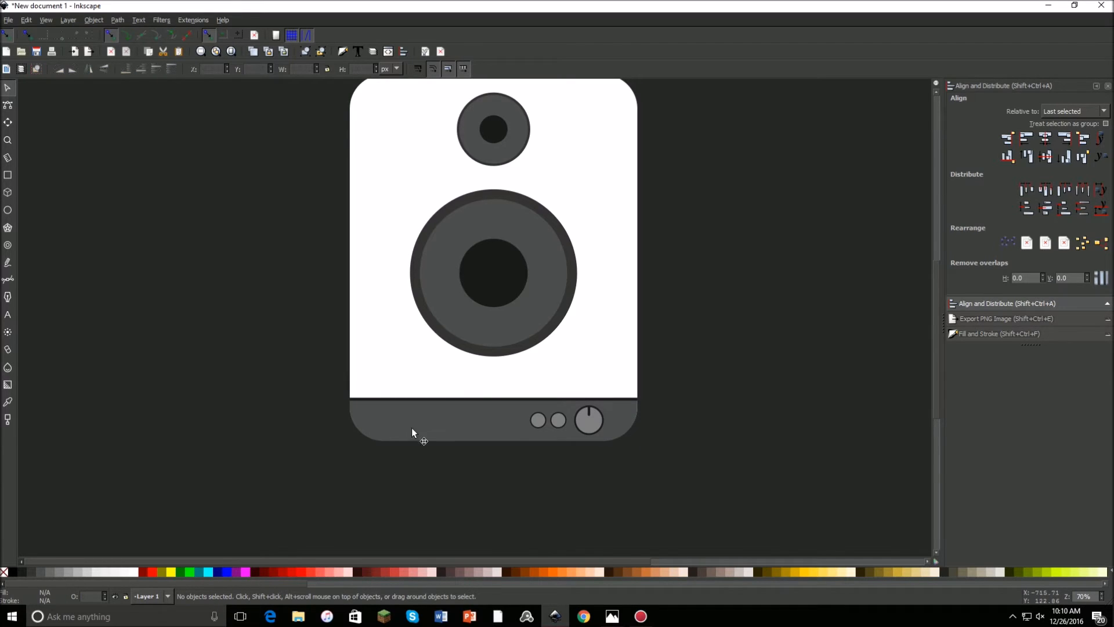
pyautogui.scroll(2, 723, 351)
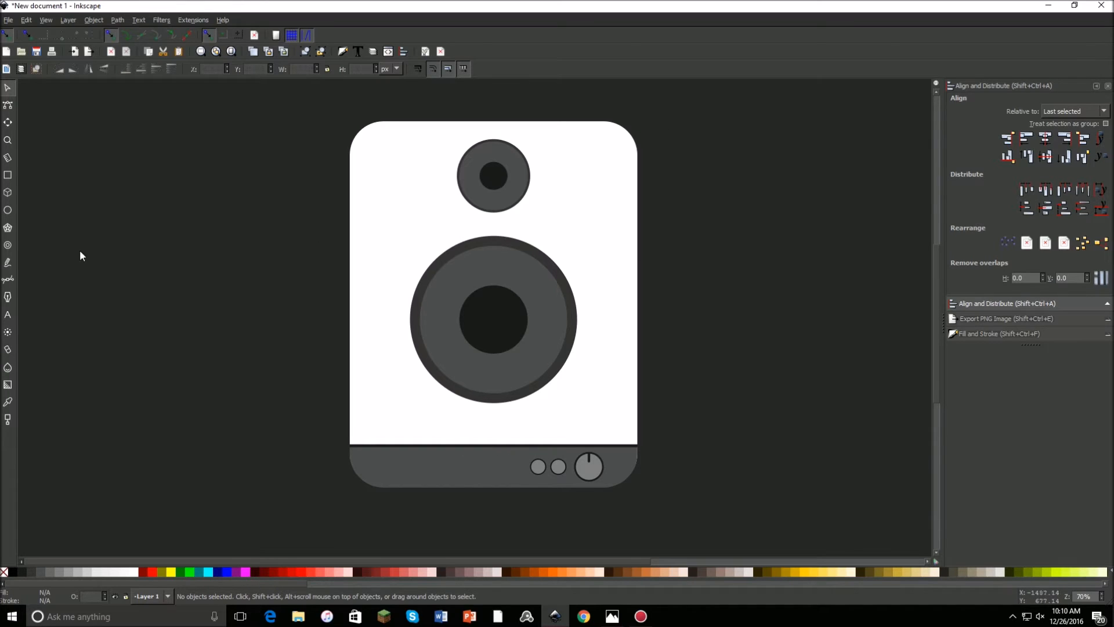
# - Draw a closed Bezier triangle from the dividing line up to the white body's right edge and down to the line's right end
pyautogui.click(8, 279)
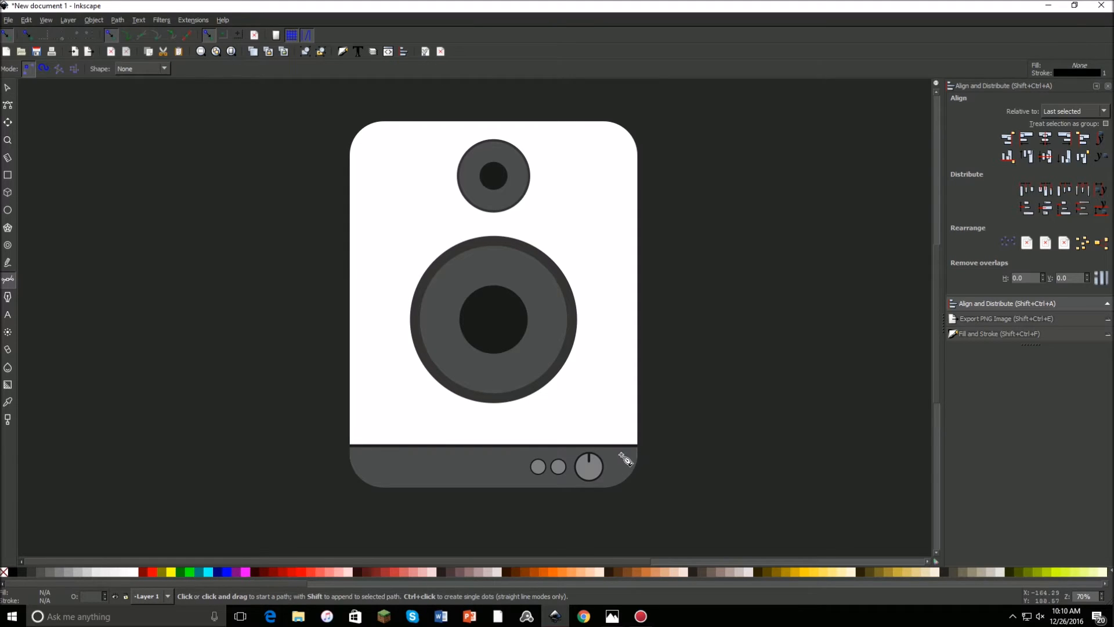
pyautogui.scroll(3, 478, 453)
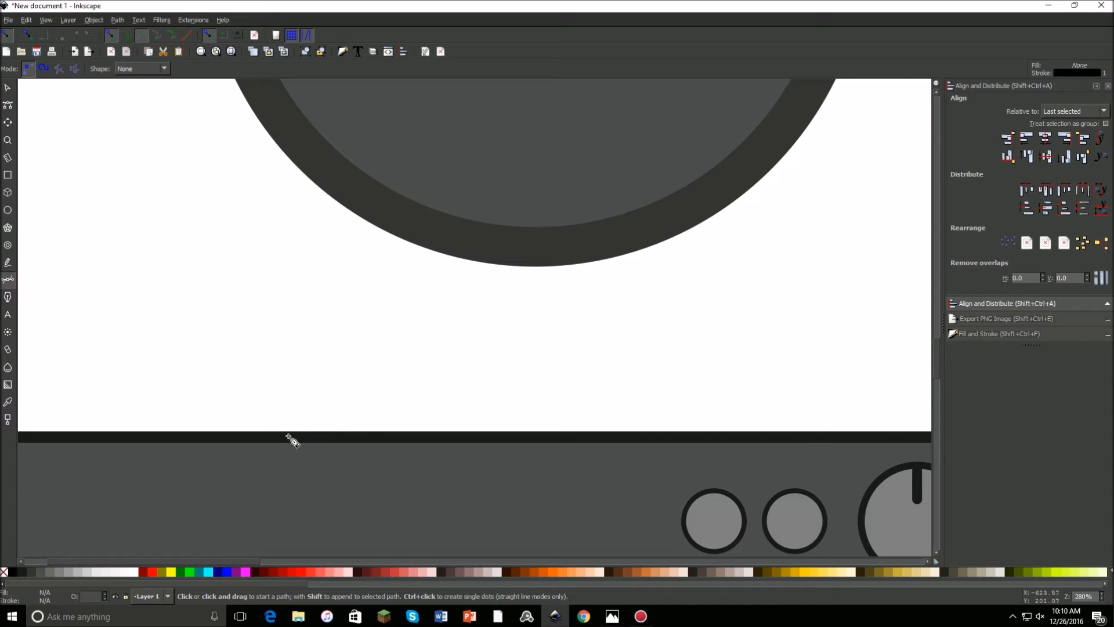
pyautogui.click(353, 431)
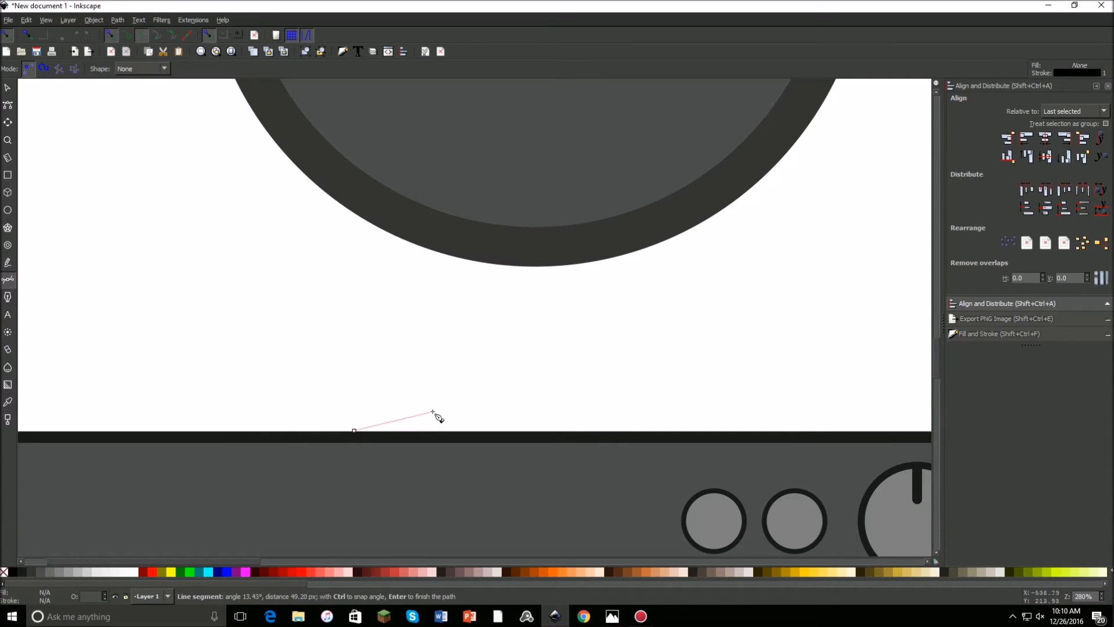
pyautogui.scroll(-3, 536, 381)
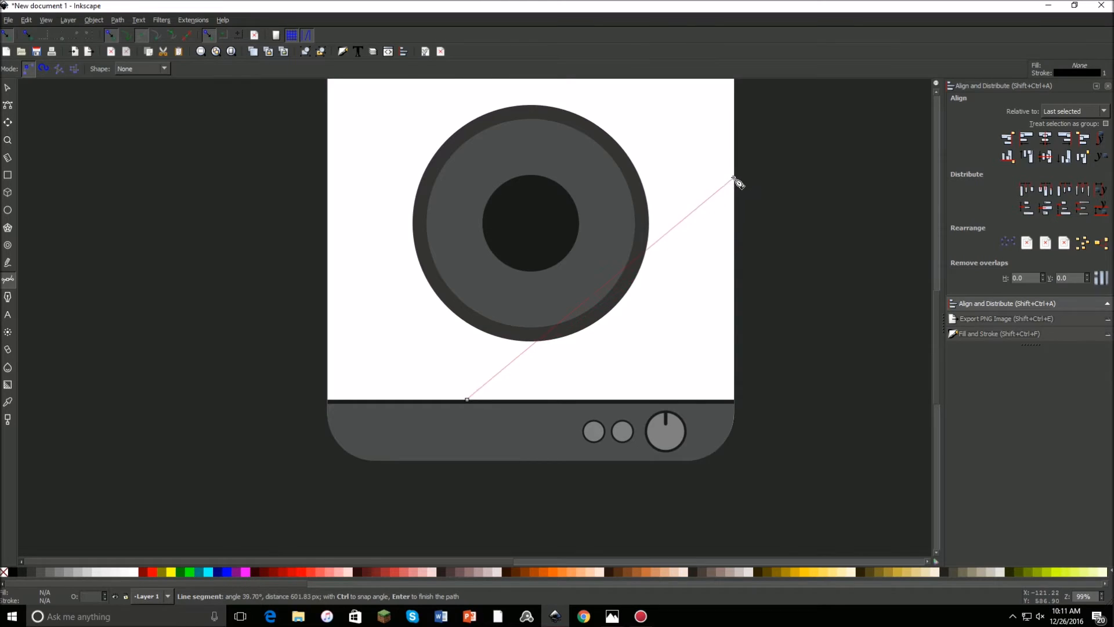
pyautogui.scroll(5, 738, 213)
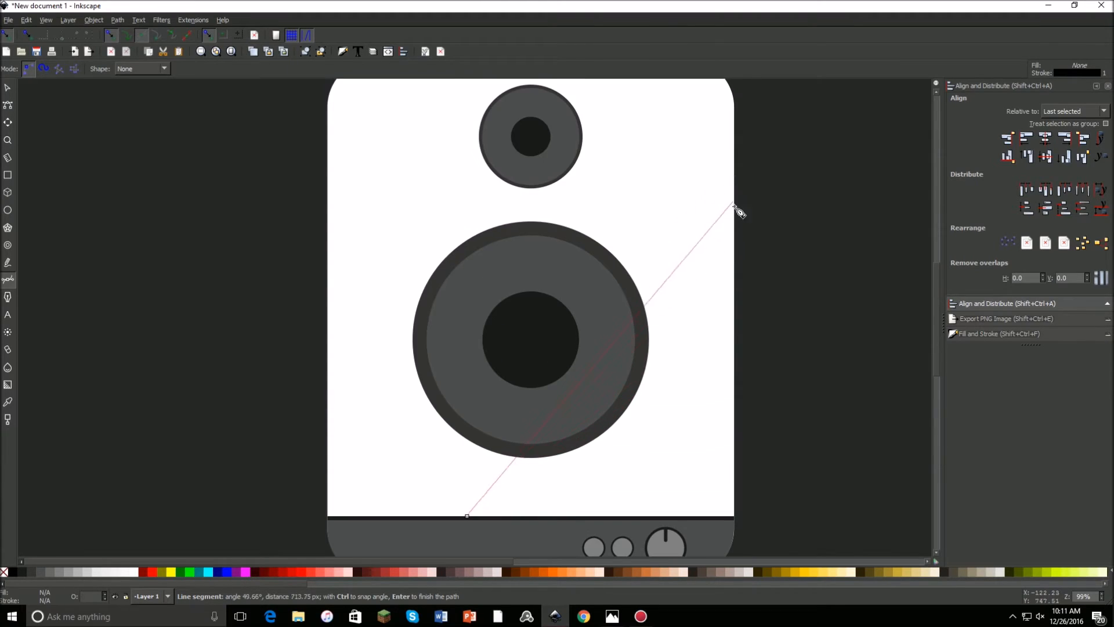
pyautogui.click(734, 284)
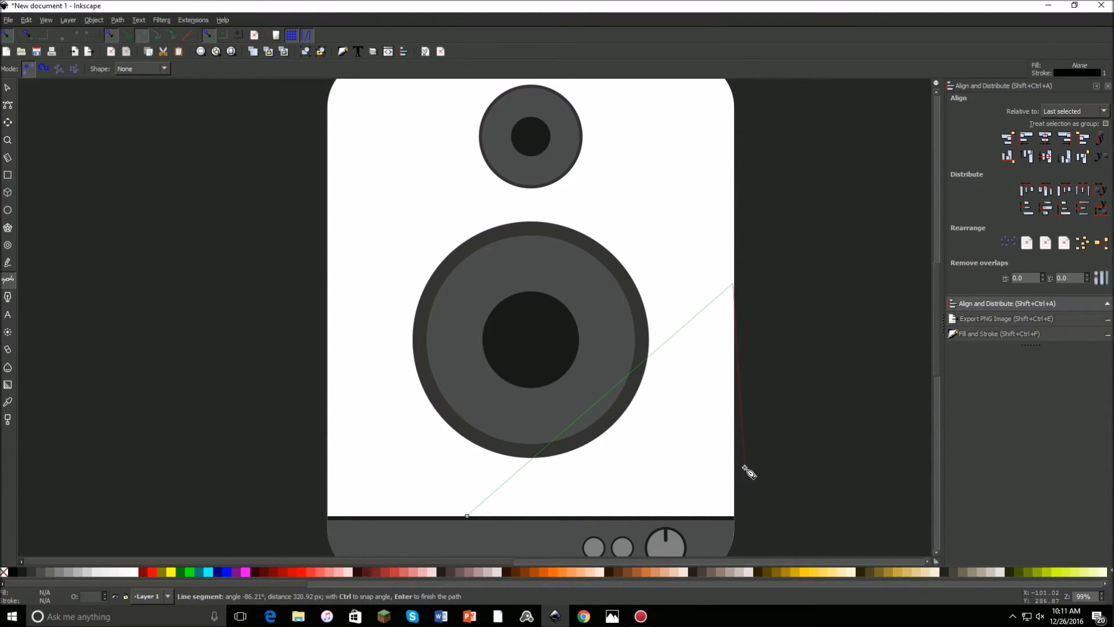
pyautogui.click(734, 515)
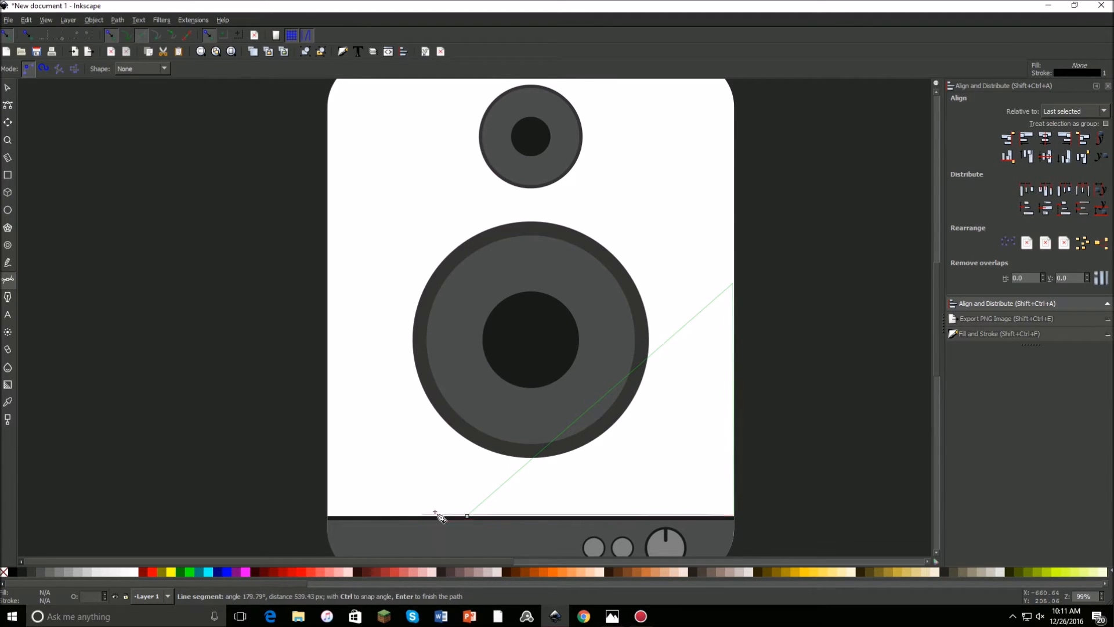
pyautogui.click(467, 516)
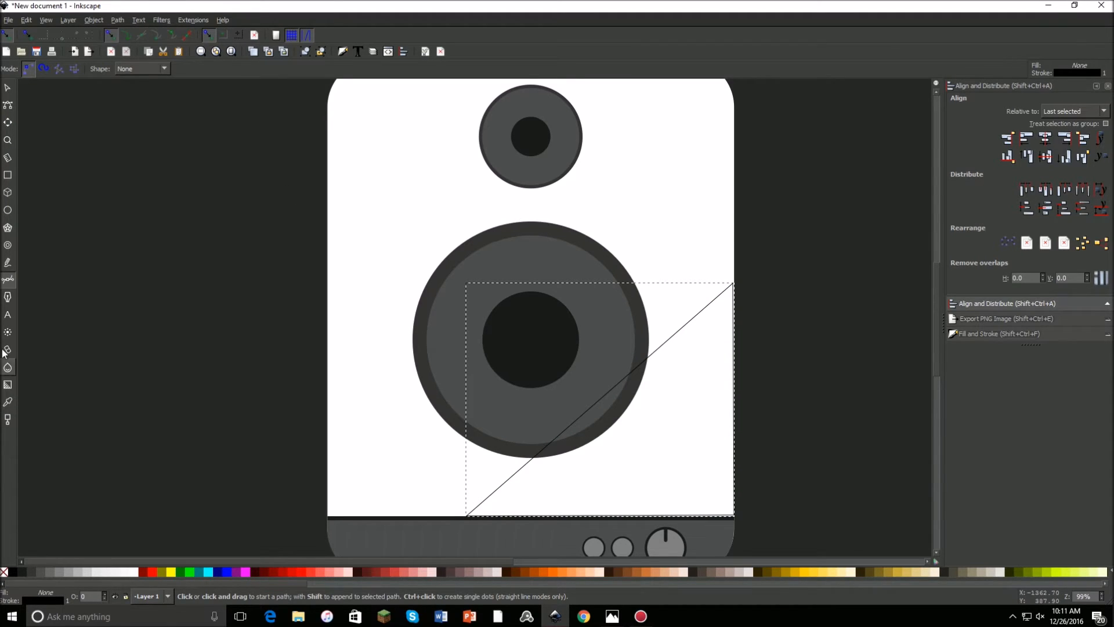
# - Move the triangle's two bottom nodes onto the upper edge of the dark dividing line, keeping the right one at the body's edge
pyautogui.click(7, 106)
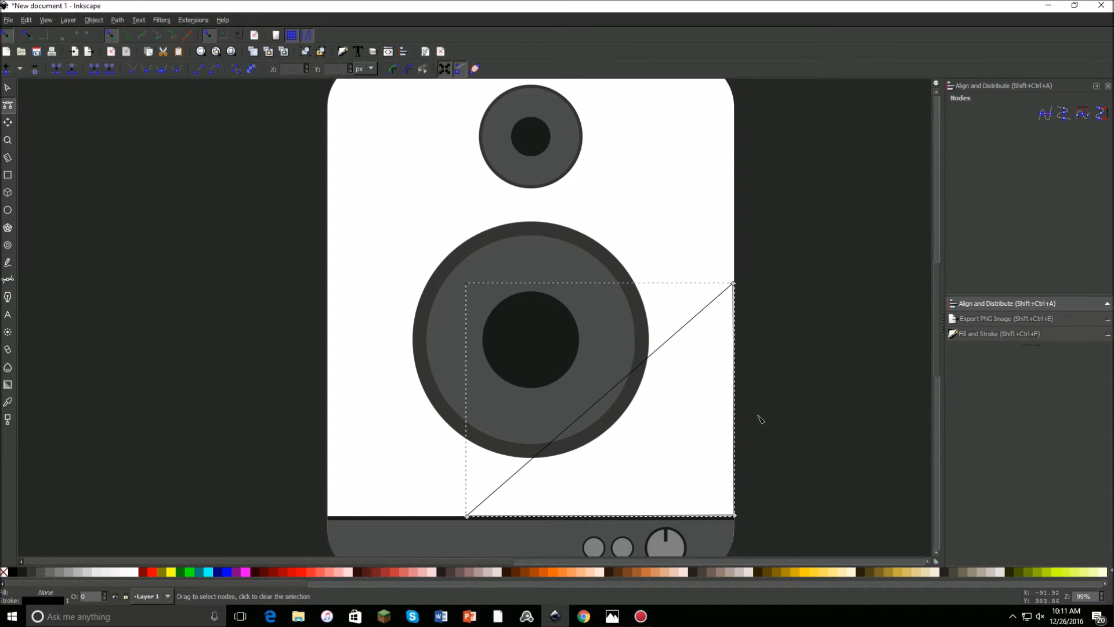
pyautogui.scroll(7, 709, 542)
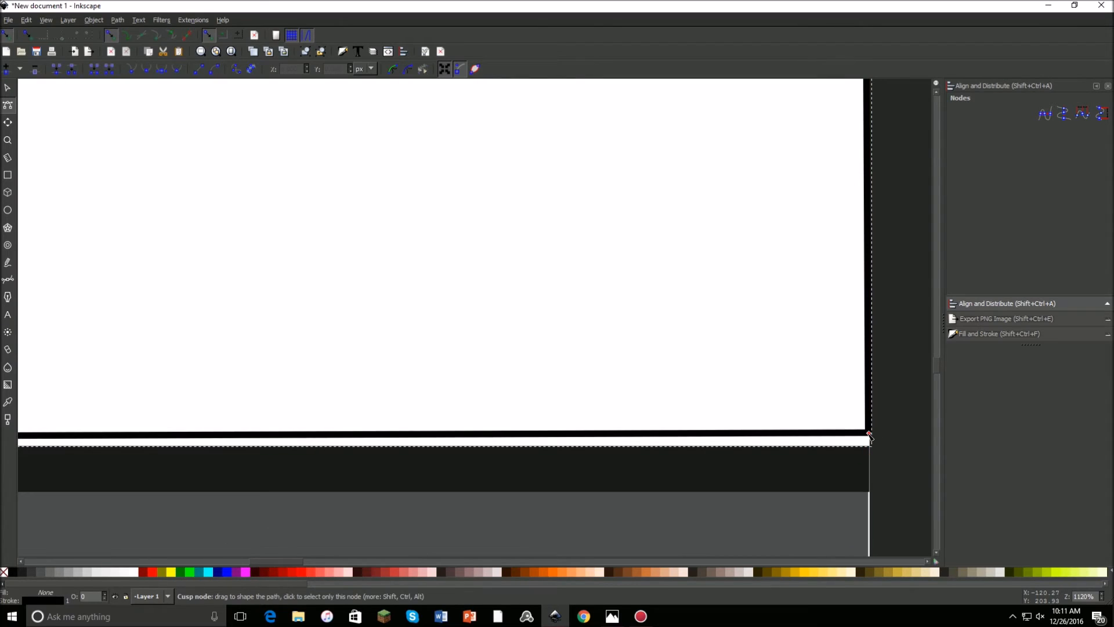
pyautogui.moveTo(868, 436); pyautogui.dragTo(867, 448)
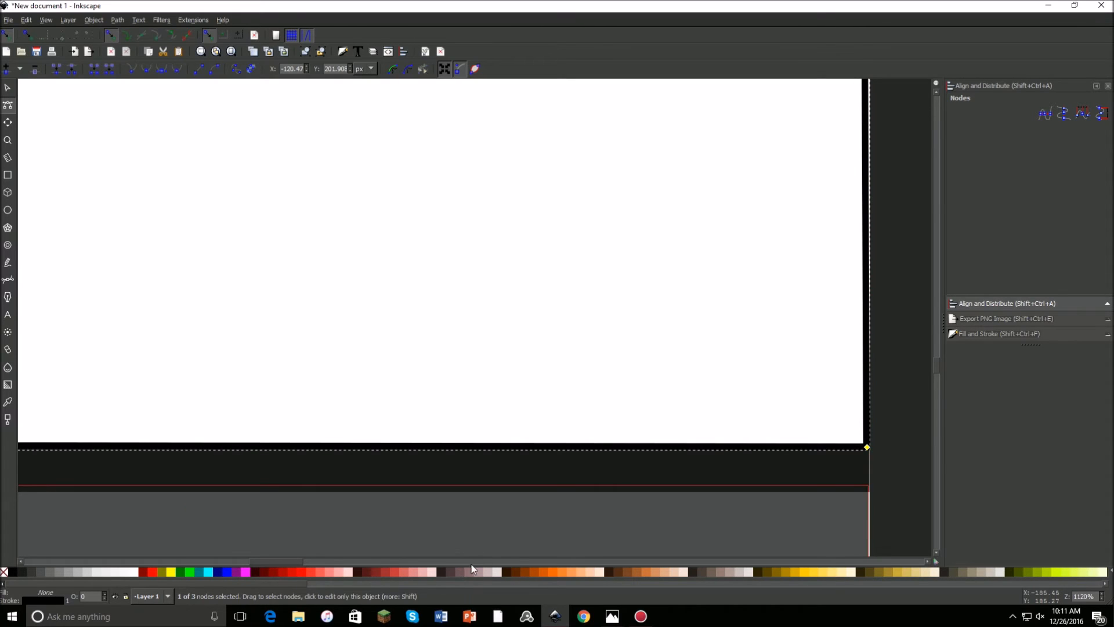
pyautogui.moveTo(272, 561); pyautogui.dragTo(130, 563)
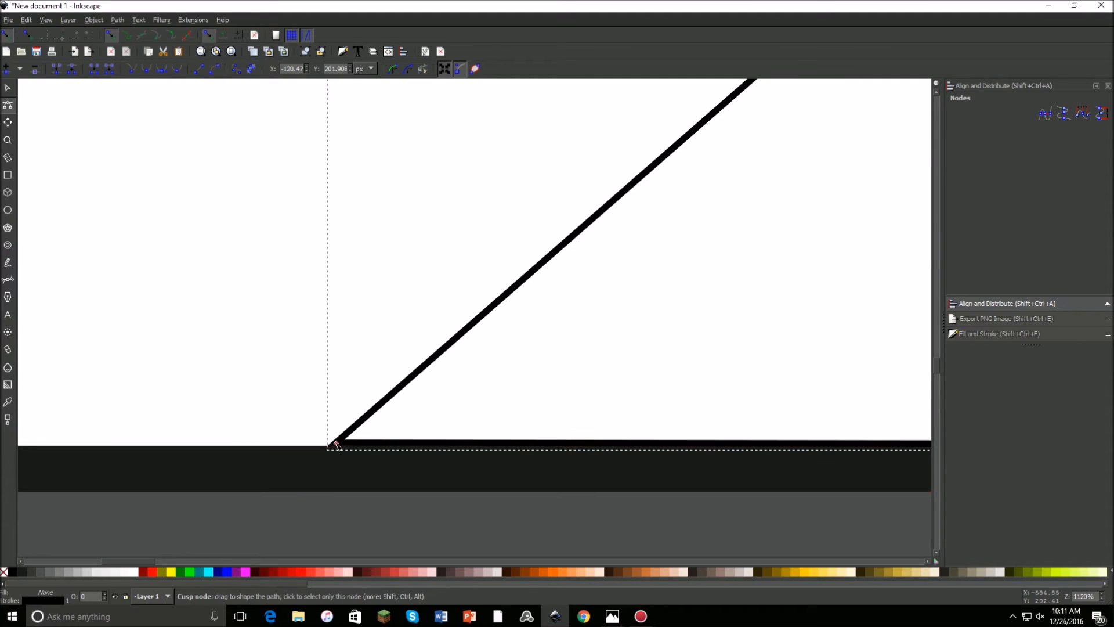
pyautogui.moveTo(336, 446); pyautogui.dragTo(333, 446)
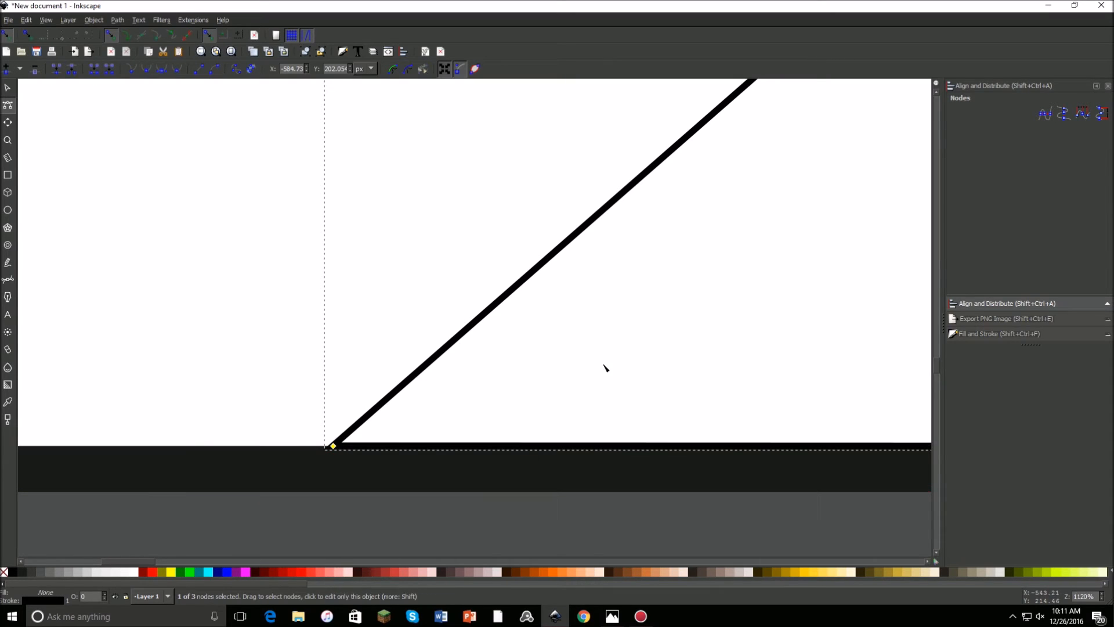
# - Align the triangle's top corner node with the right edge of the white body
pyautogui.scroll(-5, 615, 354)
pyautogui.scroll(4, 798, 226)
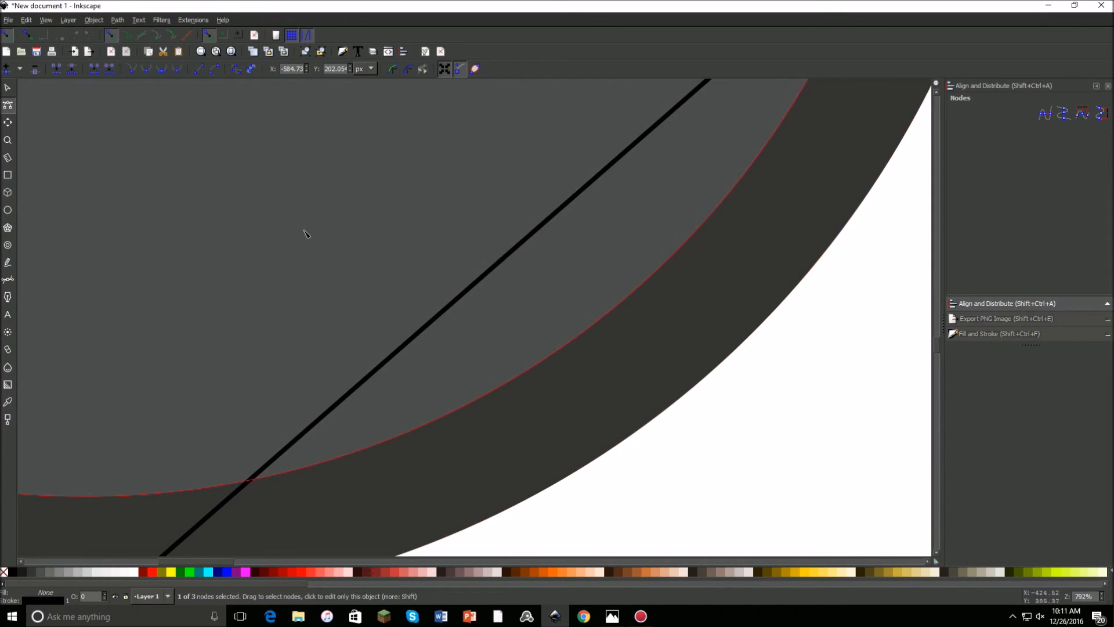
pyautogui.scroll(-2, 541, 125)
pyautogui.scroll(-8, 540, 125)
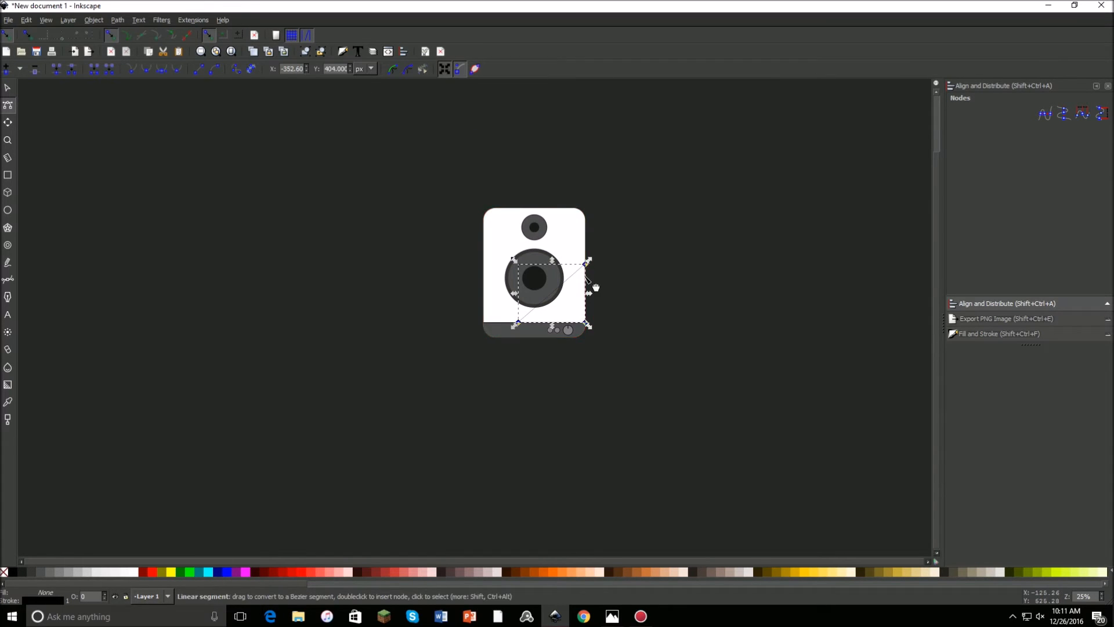
pyautogui.scroll(7, 590, 282)
pyautogui.scroll(5, 597, 194)
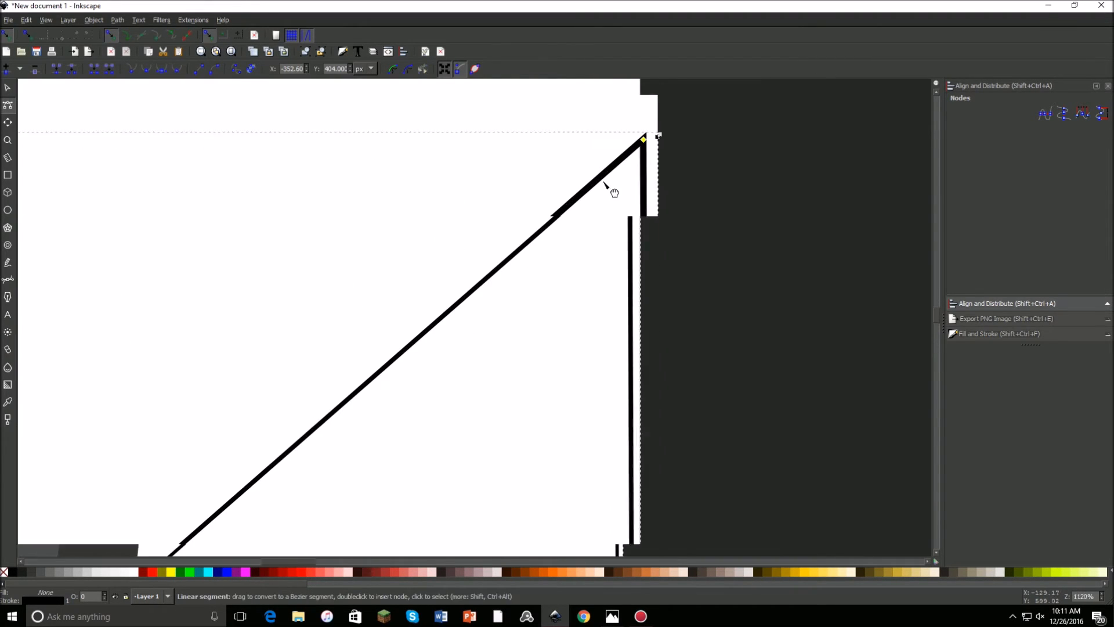
pyautogui.moveTo(662, 120); pyautogui.dragTo(680, 123)
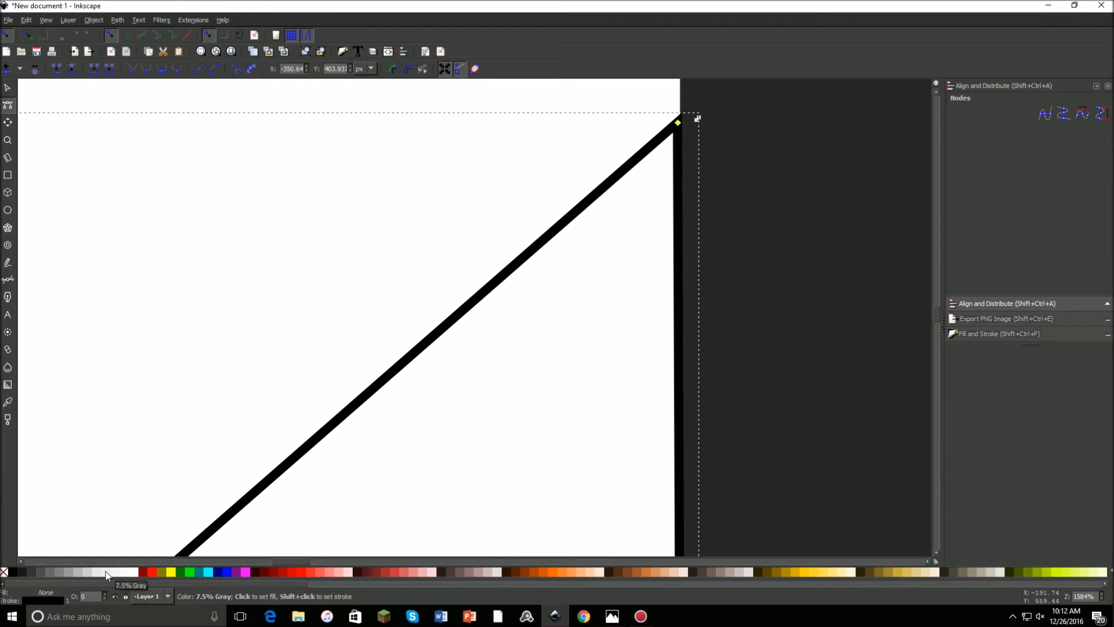
# - Fill the triangle with 7.5% Gray and remove its stroke
pyautogui.click(107, 573)
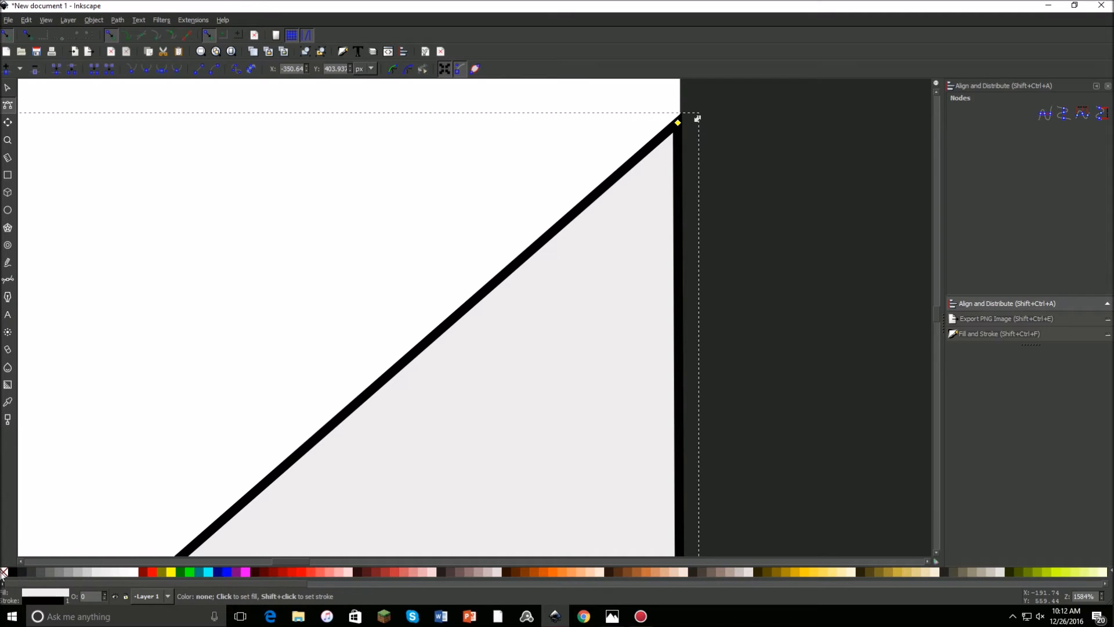
pyautogui.keyDown('shift'); pyautogui.click(3, 572); pyautogui.keyUp('shift')
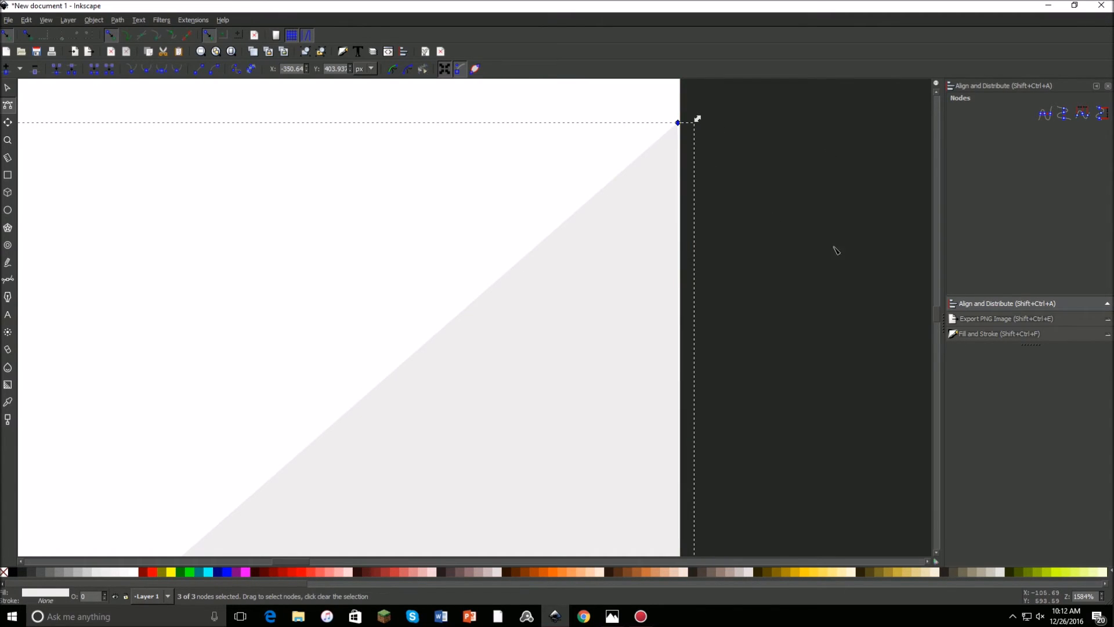
pyautogui.scroll(-1, 351, 286)
pyautogui.scroll(-2, 350, 284)
pyautogui.scroll(-5, 807, 391)
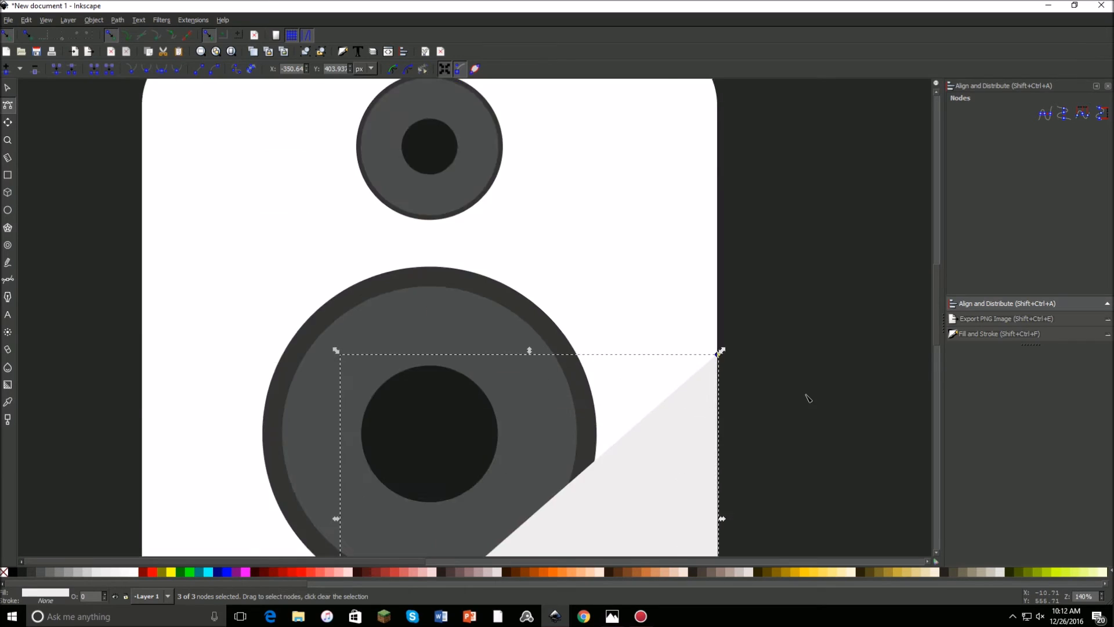
pyautogui.scroll(-1, 518, 428)
pyautogui.scroll(-2, 596, 487)
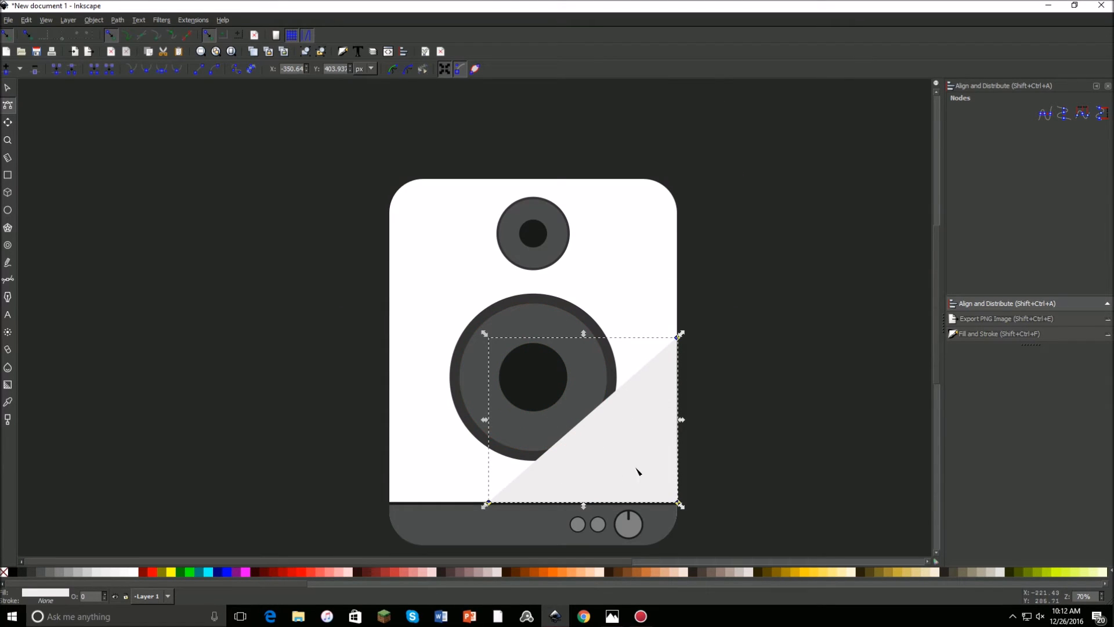
# - Bend the triangle's diagonal edge into an inward curve that clears the large speaker circle, and deselect the shape
pyautogui.hscroll(-2, 606, 473)
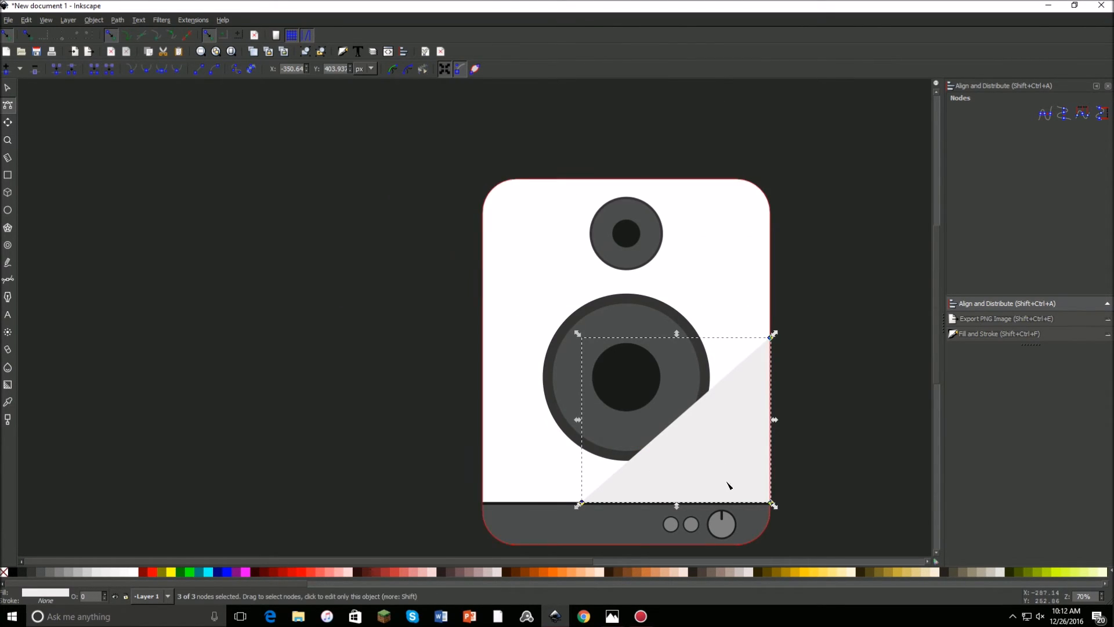
pyautogui.hscroll(1, 871, 516)
pyautogui.scroll(3, 667, 458)
pyautogui.scroll(-4, 635, 428)
pyautogui.scroll(2, 643, 462)
pyautogui.scroll(-1, 638, 473)
pyautogui.scroll(6, 638, 476)
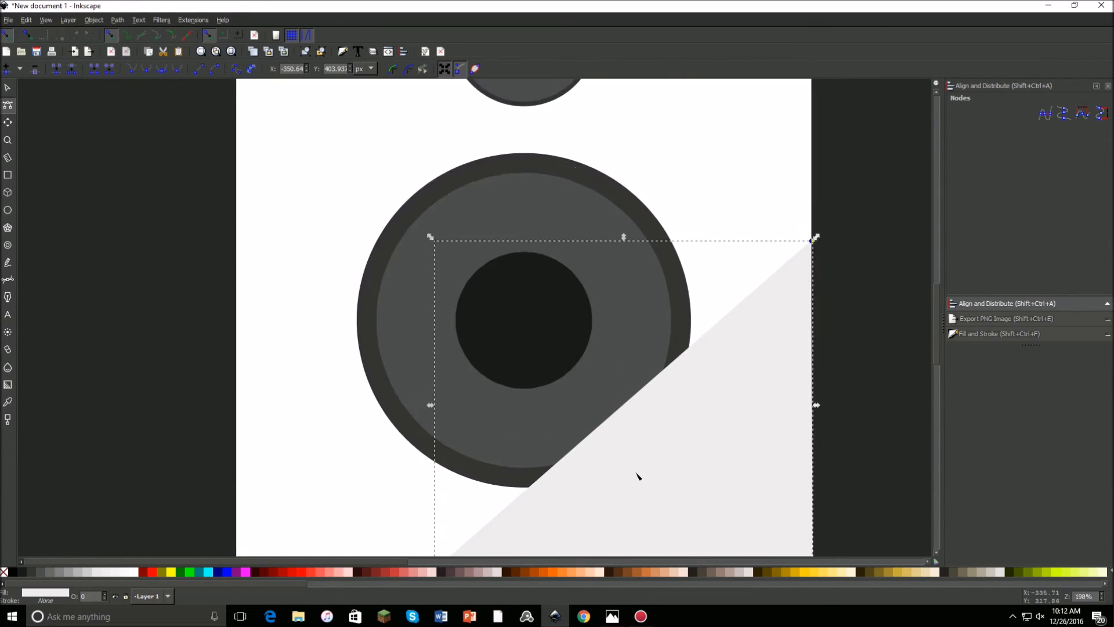
pyautogui.moveTo(586, 297); pyautogui.dragTo(680, 400)
pyautogui.scroll(-4, 679, 406)
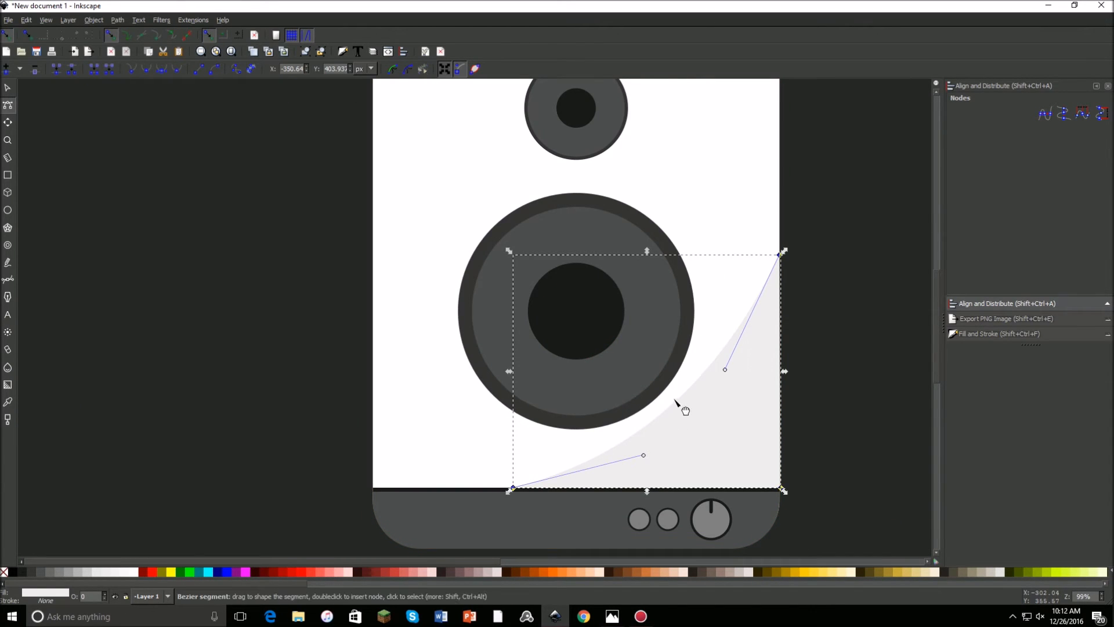
pyautogui.moveTo(678, 408)
pyautogui.mouseDown()
pyautogui.moveTo(696, 423)
pyautogui.moveTo(679, 404)
pyautogui.mouseUp()
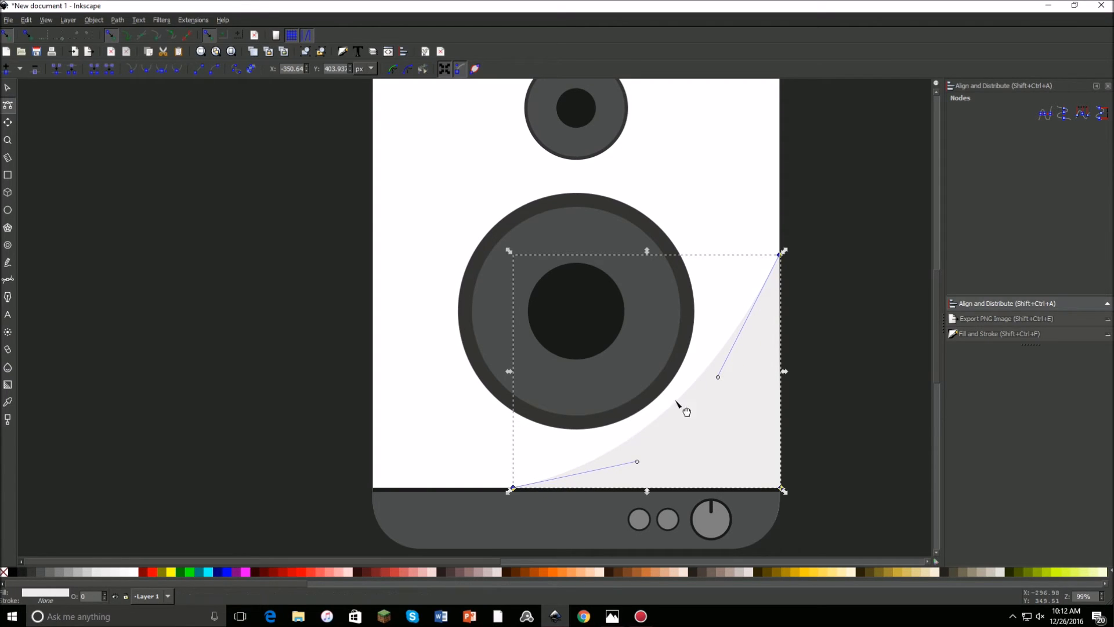
pyautogui.click(8, 88)
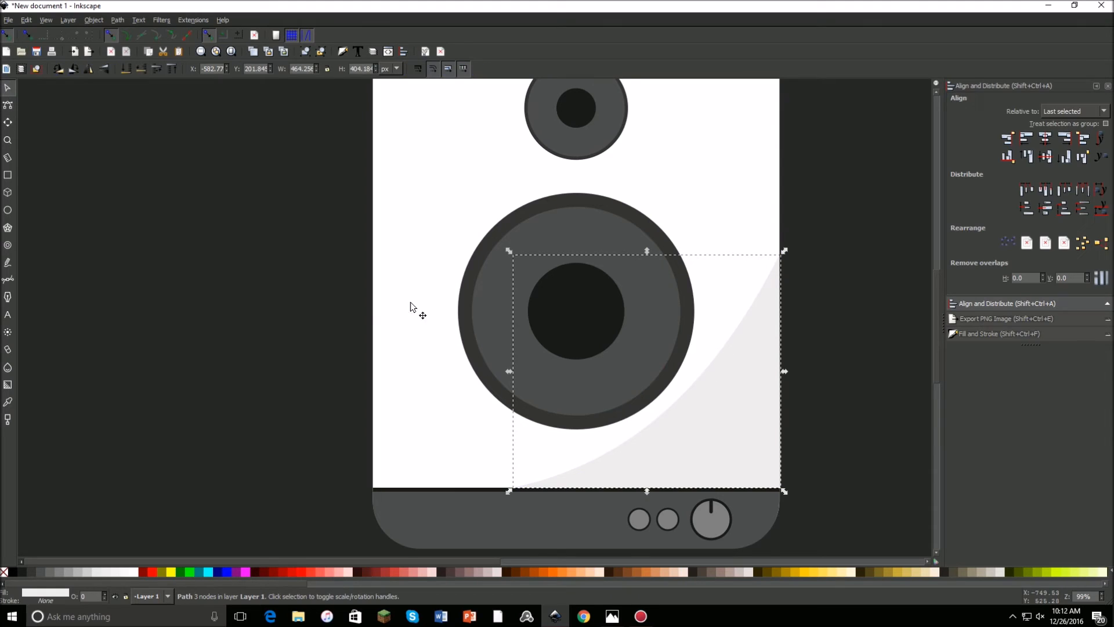
pyautogui.click(238, 341)
pyautogui.scroll(-1, 491, 277)
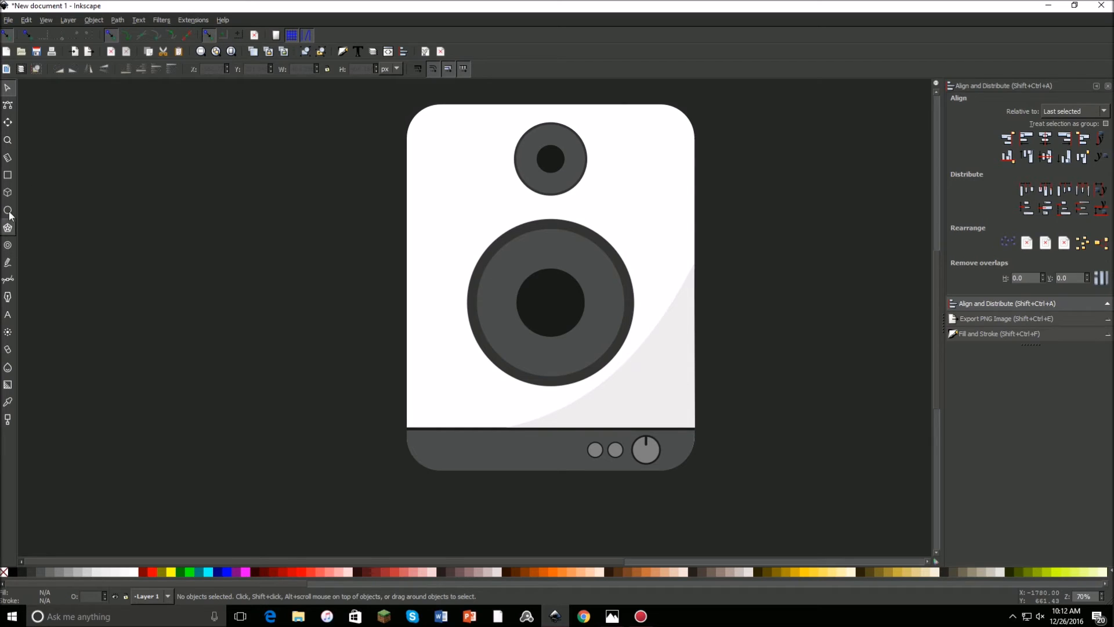
# - Draw a light orange rectangle about 1733 by 1907 px to the right of the speaker and select it
pyautogui.click(8, 175)
pyautogui.scroll(-3, 325, 287)
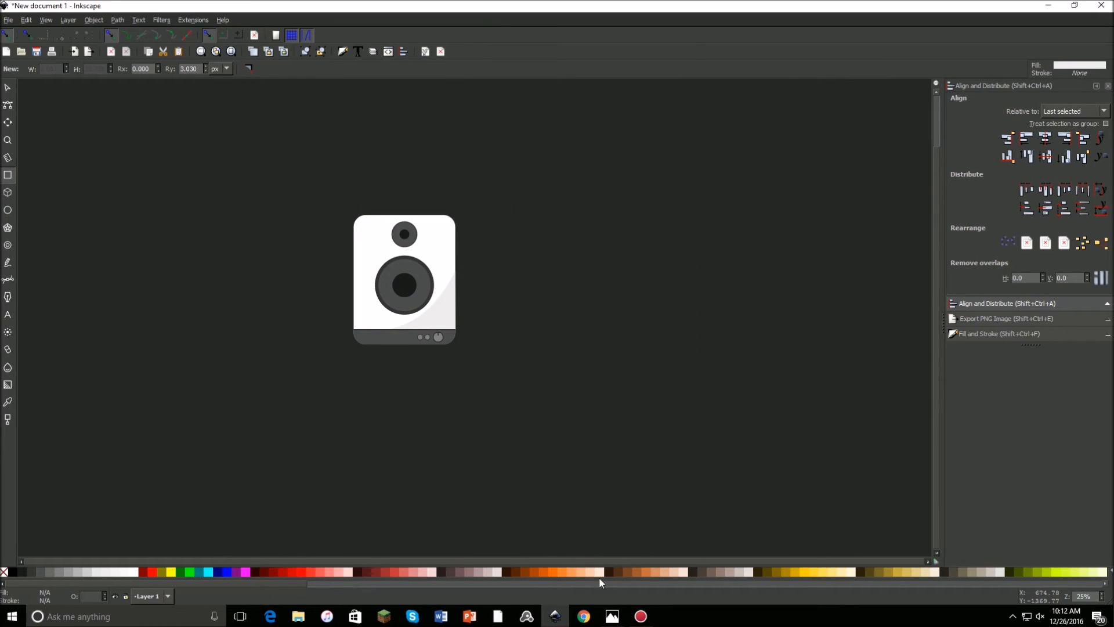
pyautogui.moveTo(580, 573)
pyautogui.mouseDown()
pyautogui.moveTo(586, 500)
pyautogui.moveTo(437, 271)
pyautogui.moveTo(473, 218)
pyautogui.mouseUp()
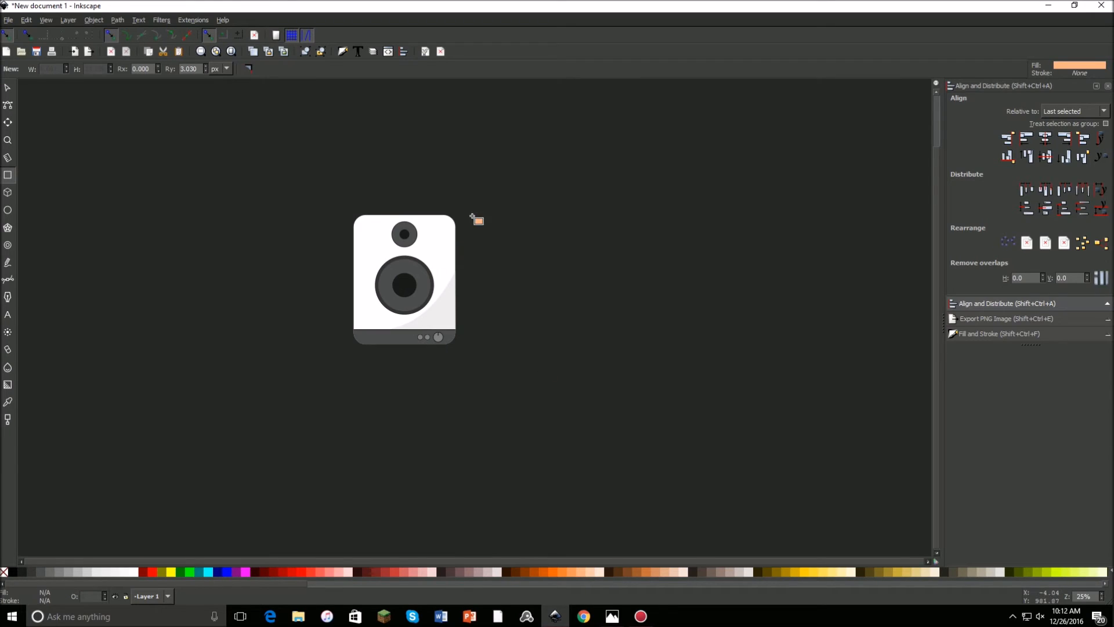
pyautogui.moveTo(538, 204); pyautogui.dragTo(788, 480)
pyautogui.click(8, 89)
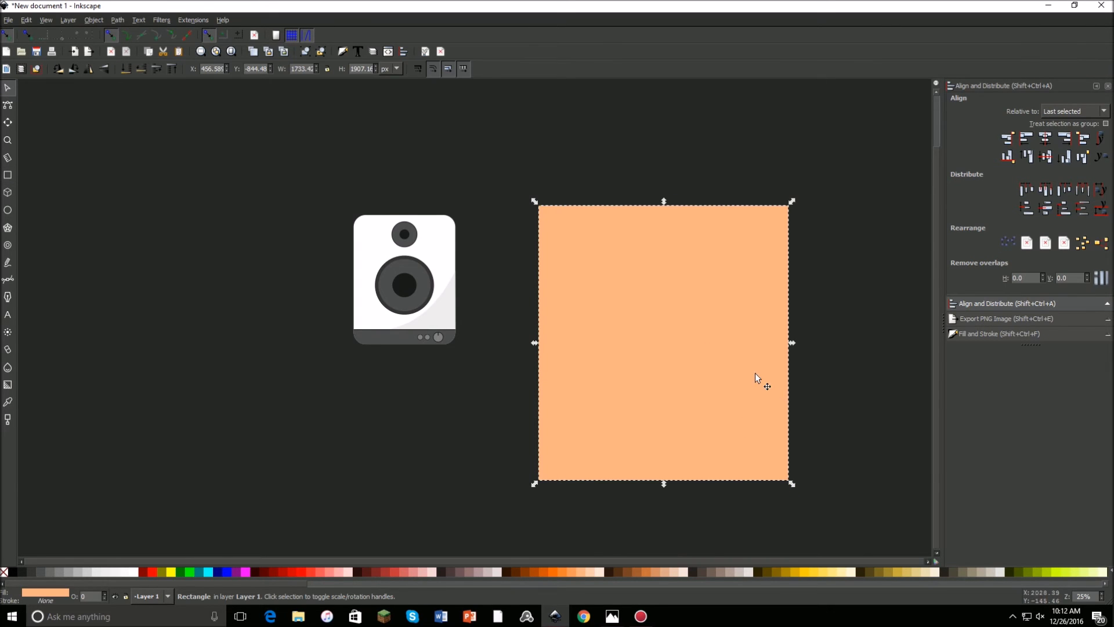
# - Rotate the orange rectangle counterclockwise into a diamond orientation and place it diagonally over the speaker's lower-right part
pyautogui.click(678, 242)
pyautogui.click(642, 270)
pyautogui.click(687, 284)
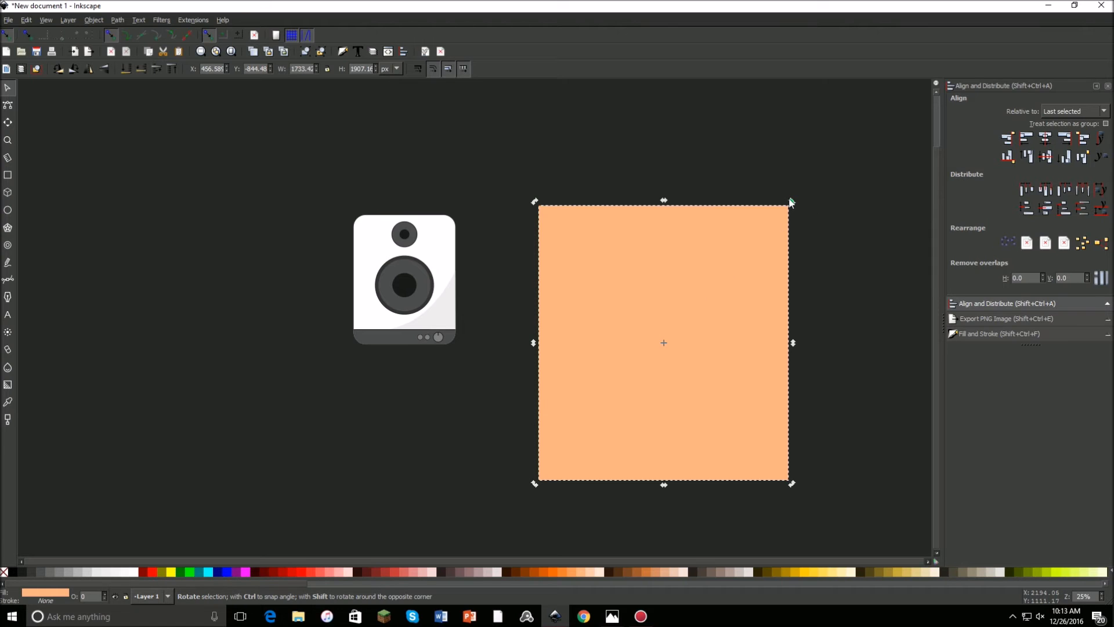
pyautogui.moveTo(790, 202); pyautogui.dragTo(665, 174)
pyautogui.click(678, 271)
pyautogui.moveTo(677, 272); pyautogui.dragTo(525, 318)
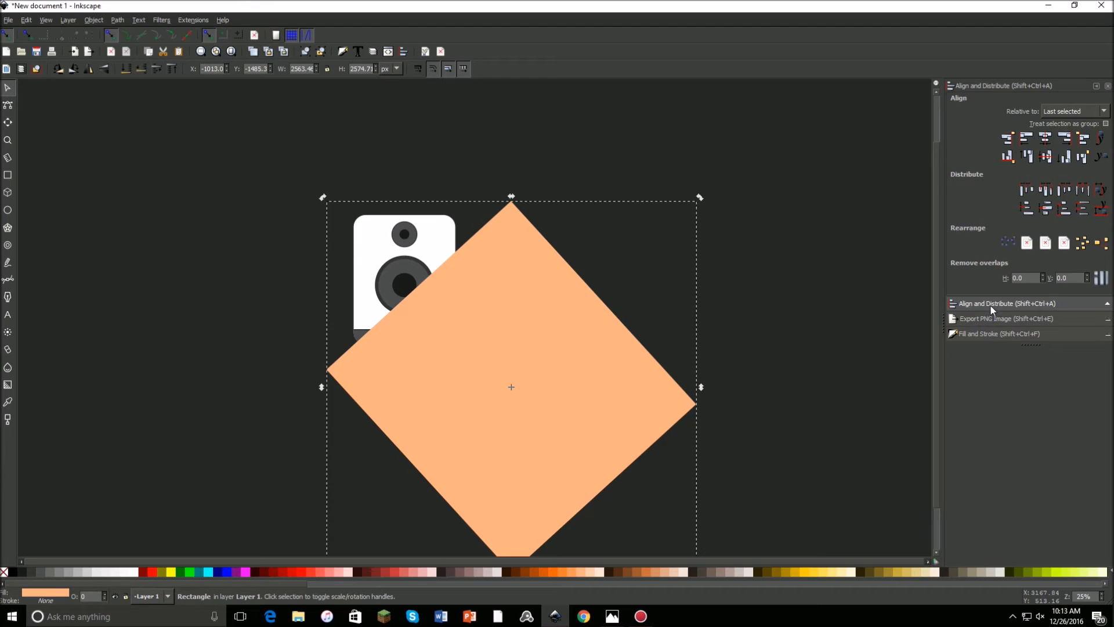
# - Set the orange rectangle's opacity to about 54% and rotate and nudge it so its upper-left edge crosses the speaker diagonally
pyautogui.click(996, 334)
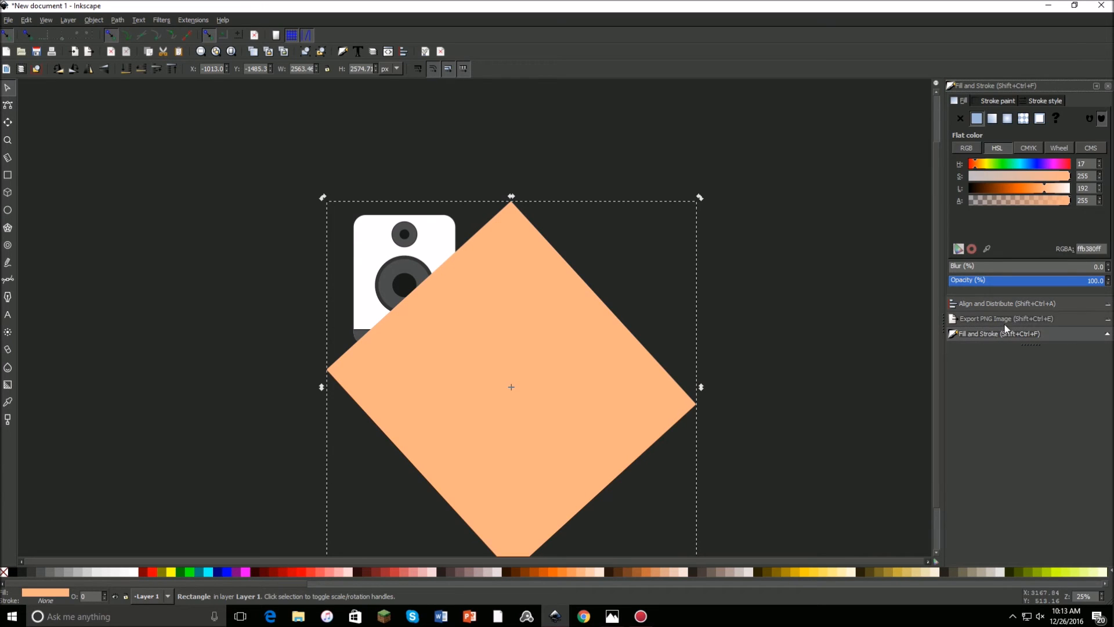
pyautogui.click(1033, 285)
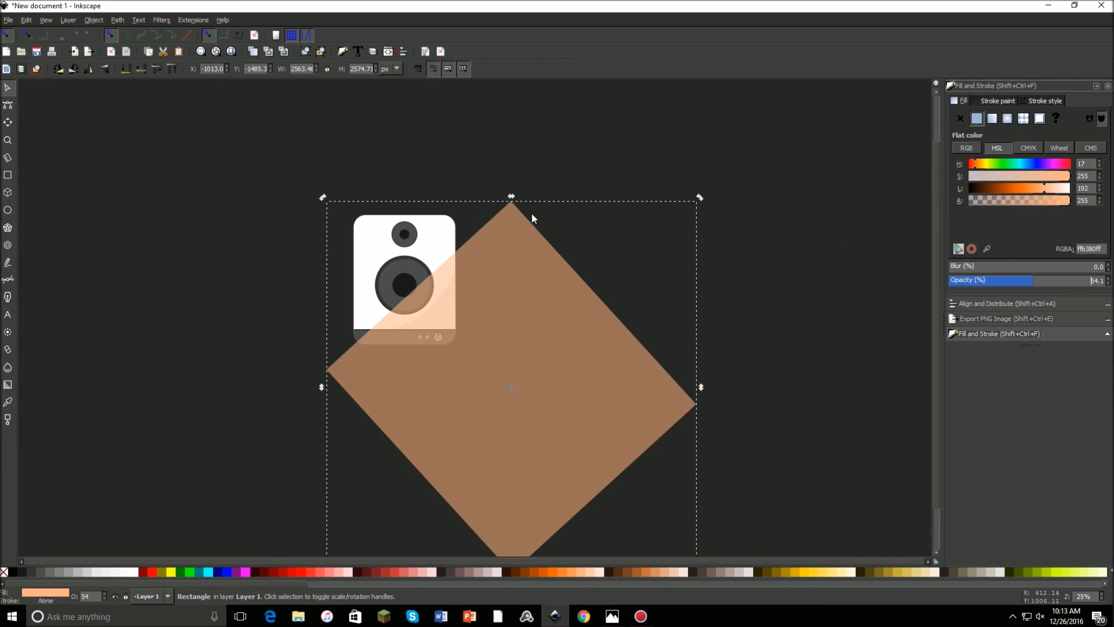
pyautogui.moveTo(700, 198); pyautogui.dragTo(675, 153)
pyautogui.click(555, 350)
pyautogui.moveTo(556, 350); pyautogui.dragTo(553, 338)
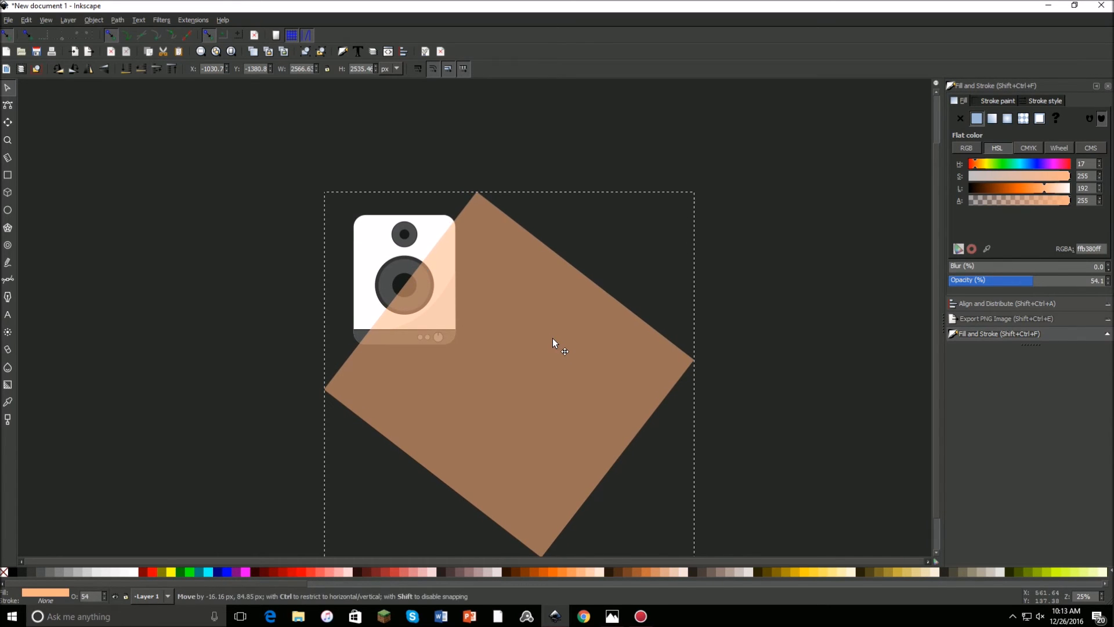
pyautogui.moveTo(700, 188); pyautogui.dragTo(698, 191)
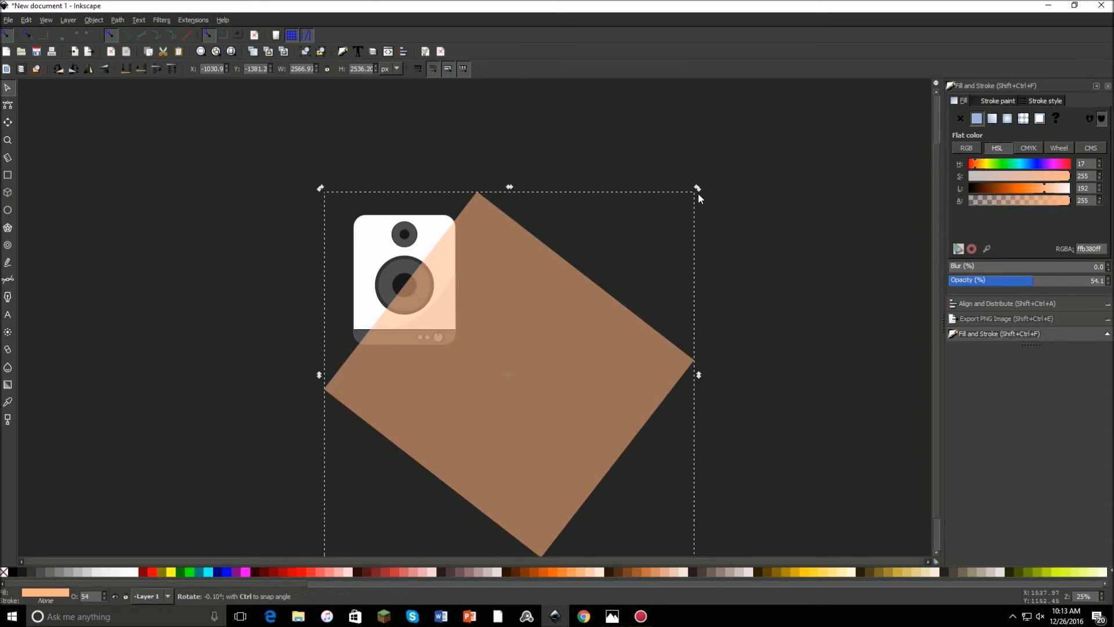
pyautogui.moveTo(543, 304); pyautogui.dragTo(541, 301)
pyautogui.click(541, 302)
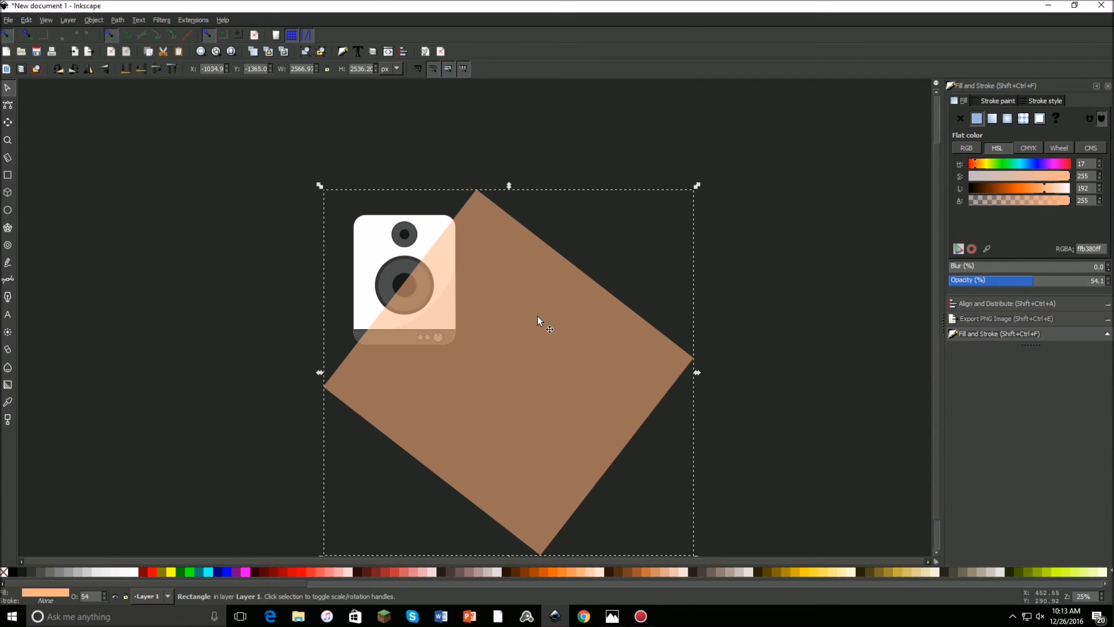
# - Narrow the tilted rectangle to about 1076 px wide so its edges meet the speaker's upper-right and lower-left corners
pyautogui.press('r')
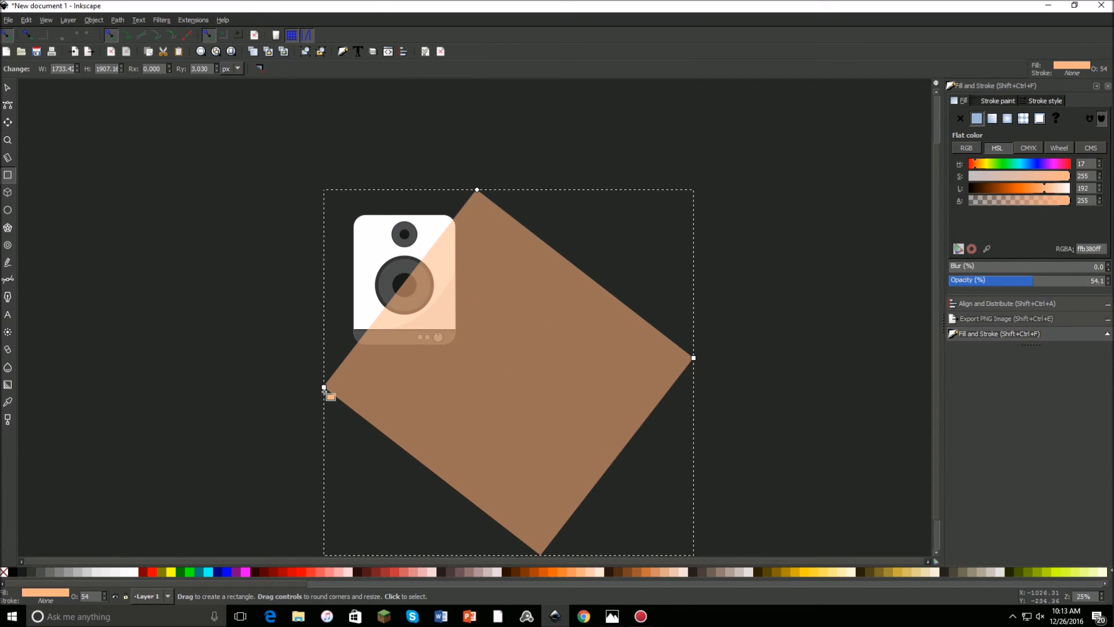
pyautogui.moveTo(324, 387); pyautogui.dragTo(350, 337)
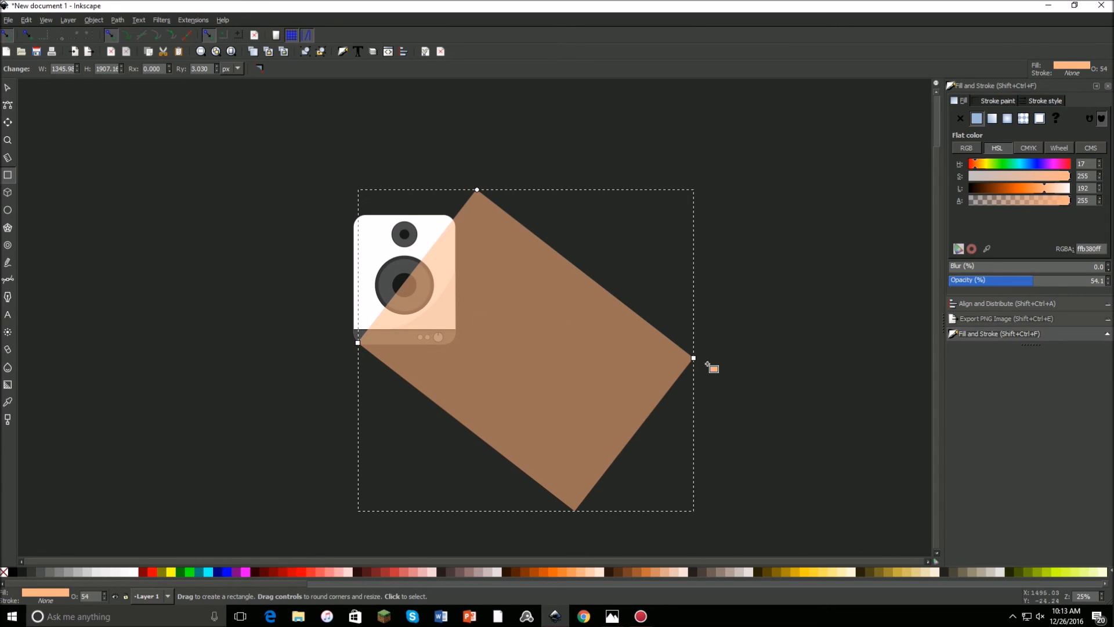
pyautogui.moveTo(694, 358); pyautogui.dragTo(670, 388)
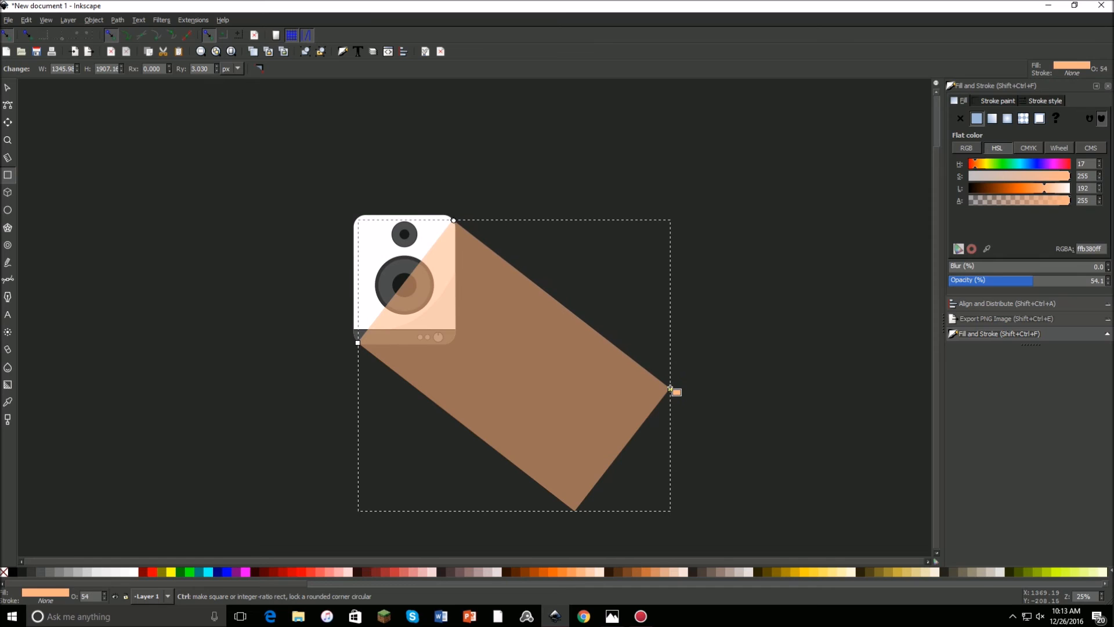
pyautogui.click(214, 383)
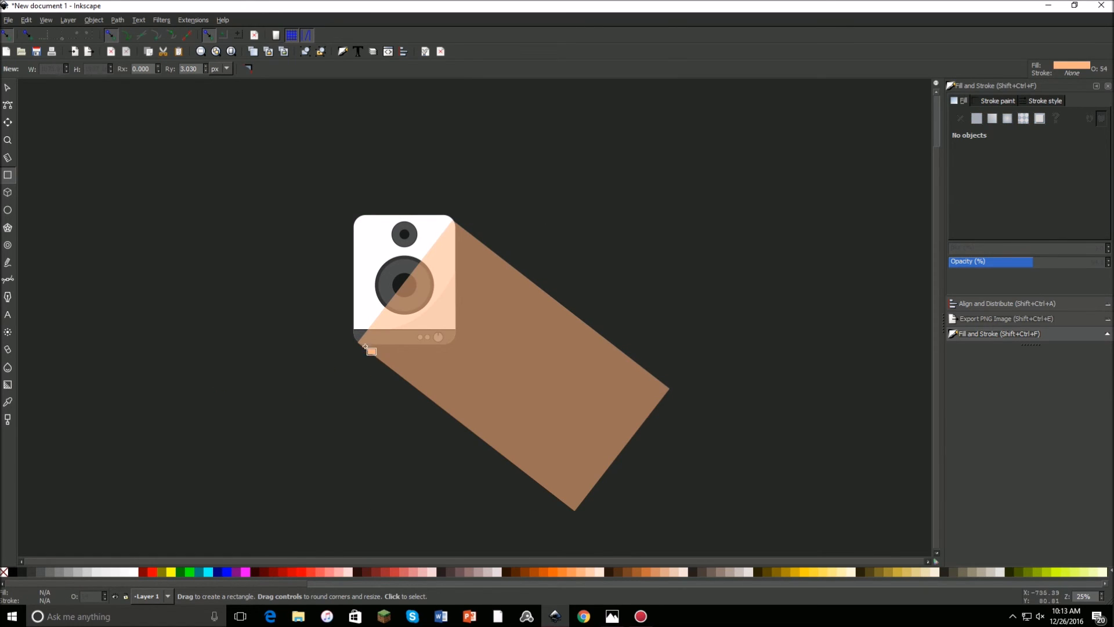
pyautogui.click(395, 363)
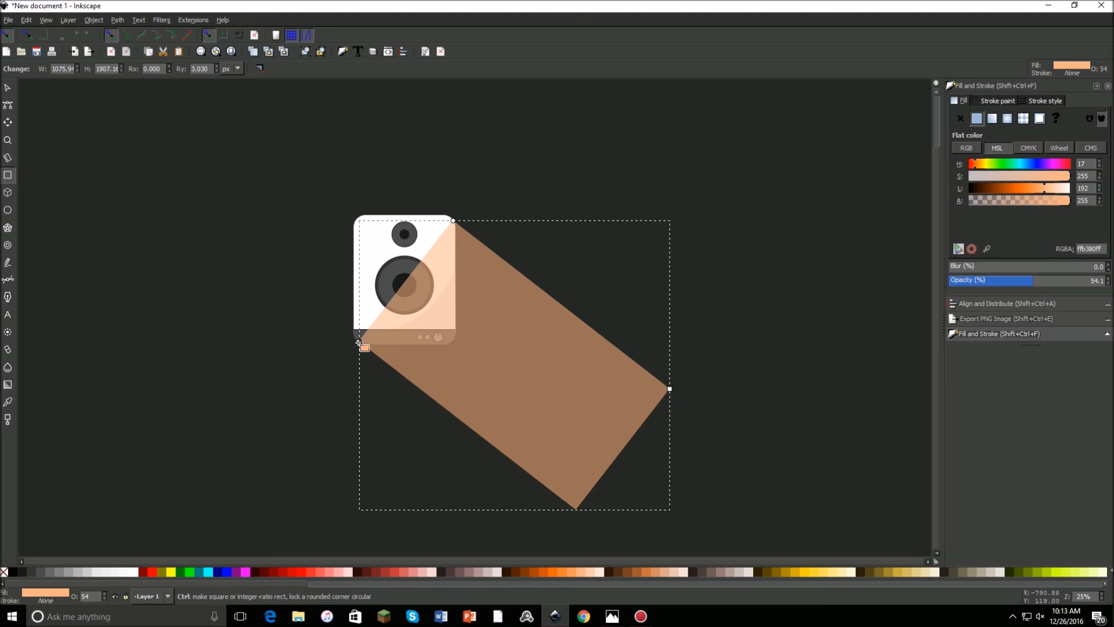
pyautogui.click(303, 364)
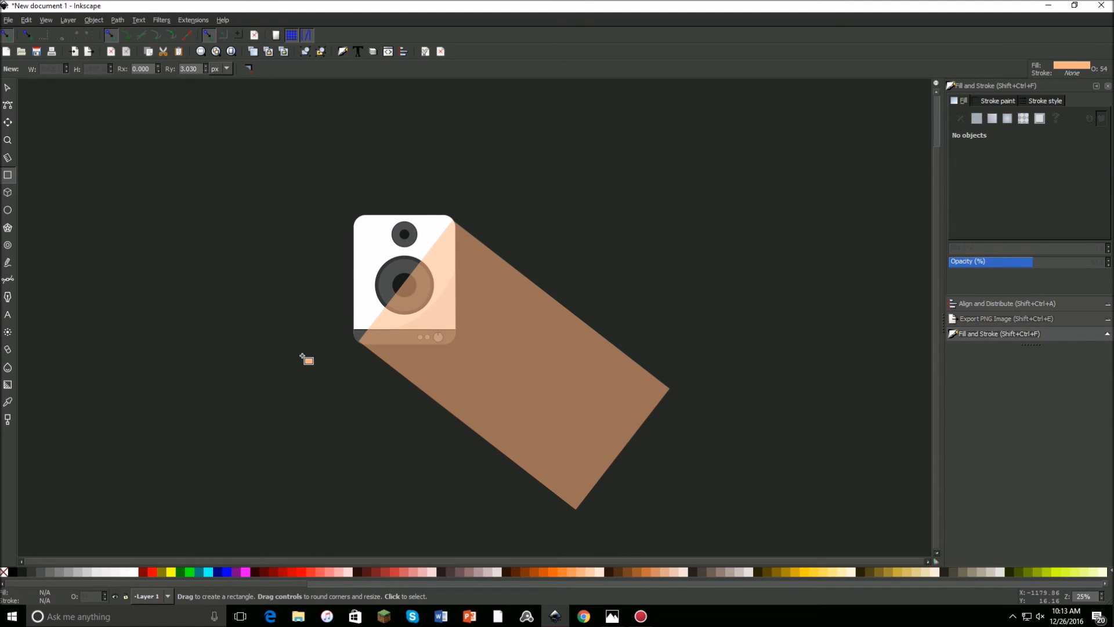
# - Send the tilted rectangle to the bottom of the stack behind the speaker and deselect it
pyautogui.click(8, 88)
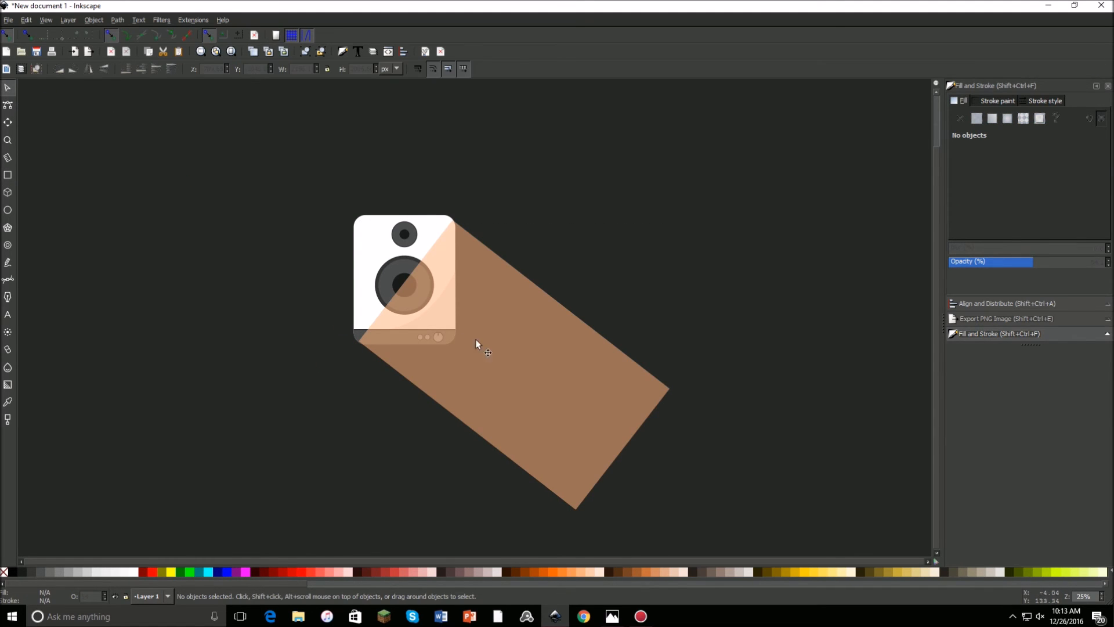
pyautogui.click(544, 367)
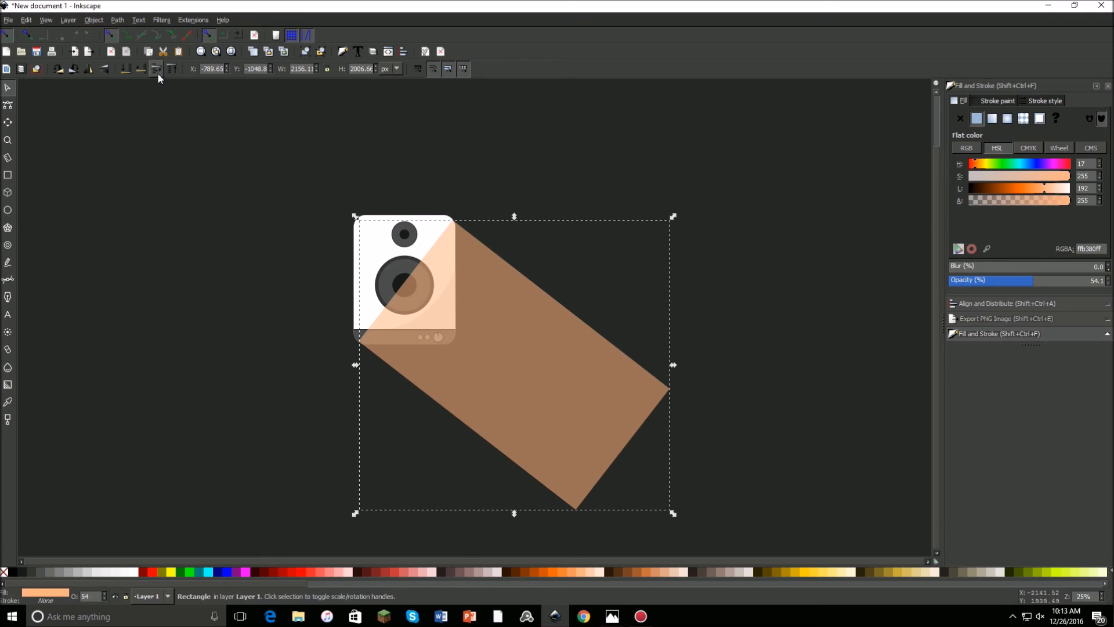
pyautogui.click(125, 69)
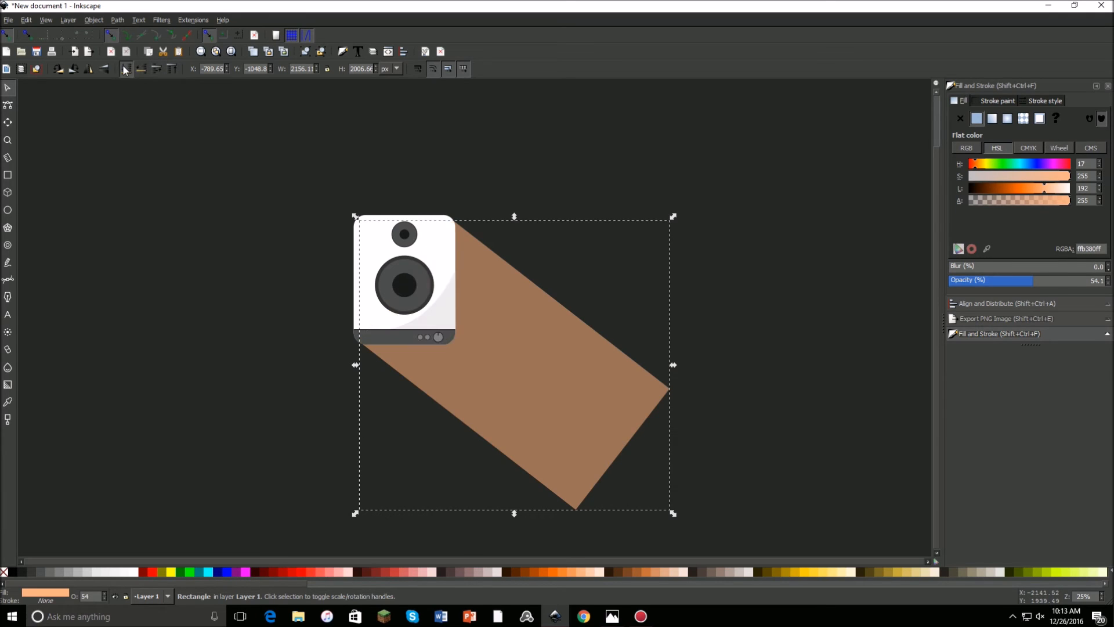
pyautogui.click(228, 296)
pyautogui.scroll(2, 447, 310)
pyautogui.scroll(-3, 447, 294)
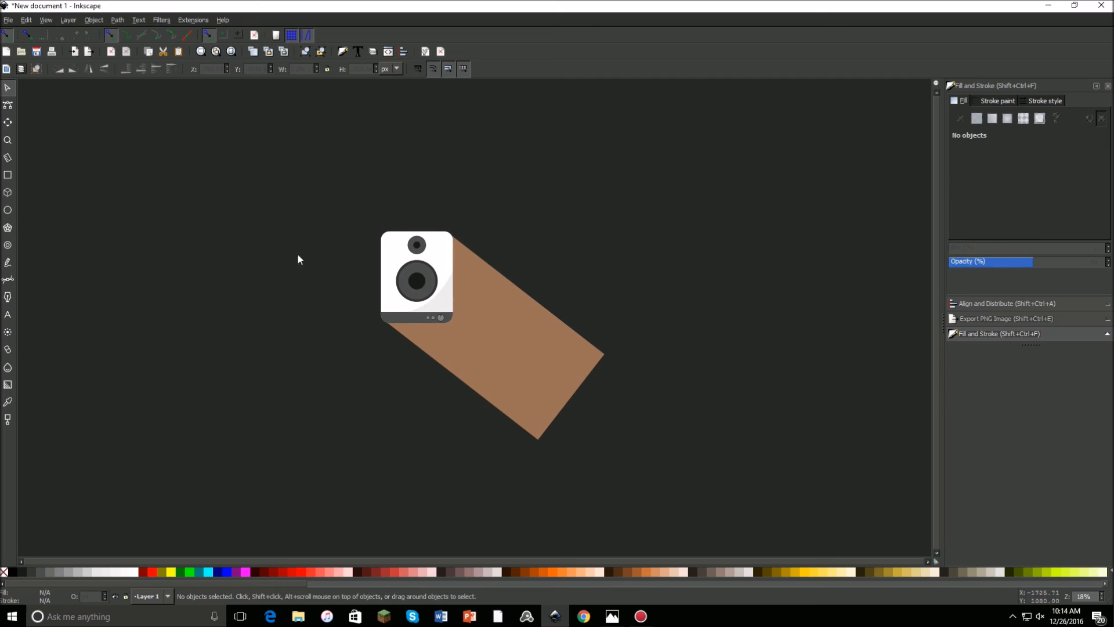
# - Draw a circle about 2120 px across over the speaker and set the tilted rectangle's opacity to 100%
pyautogui.click(8, 210)
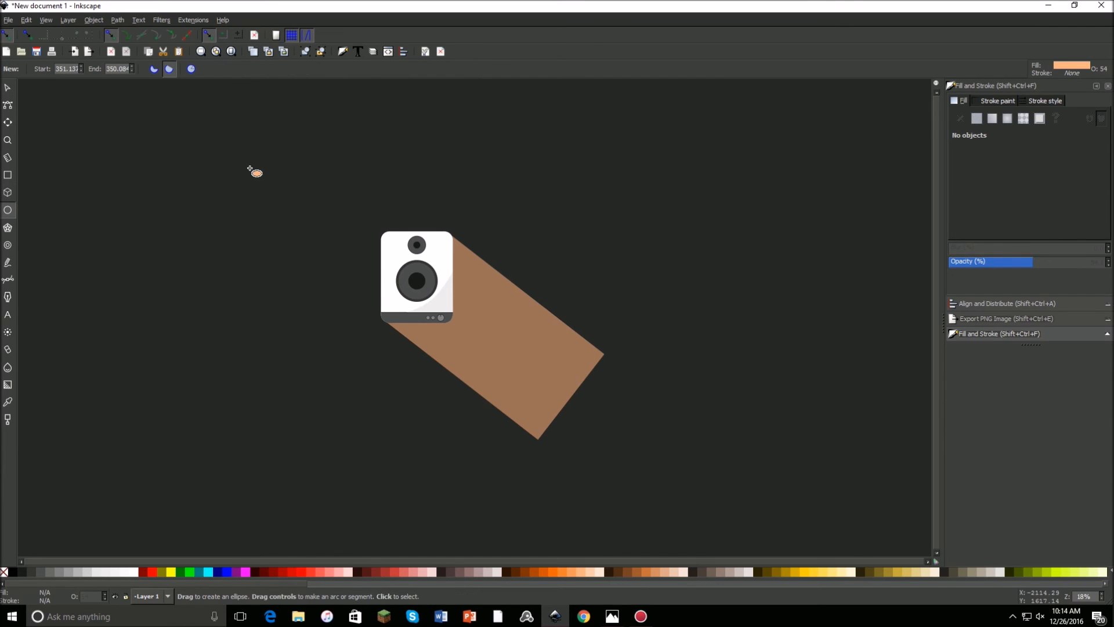
pyautogui.moveTo(285, 167); pyautogui.dragTo(562, 383)
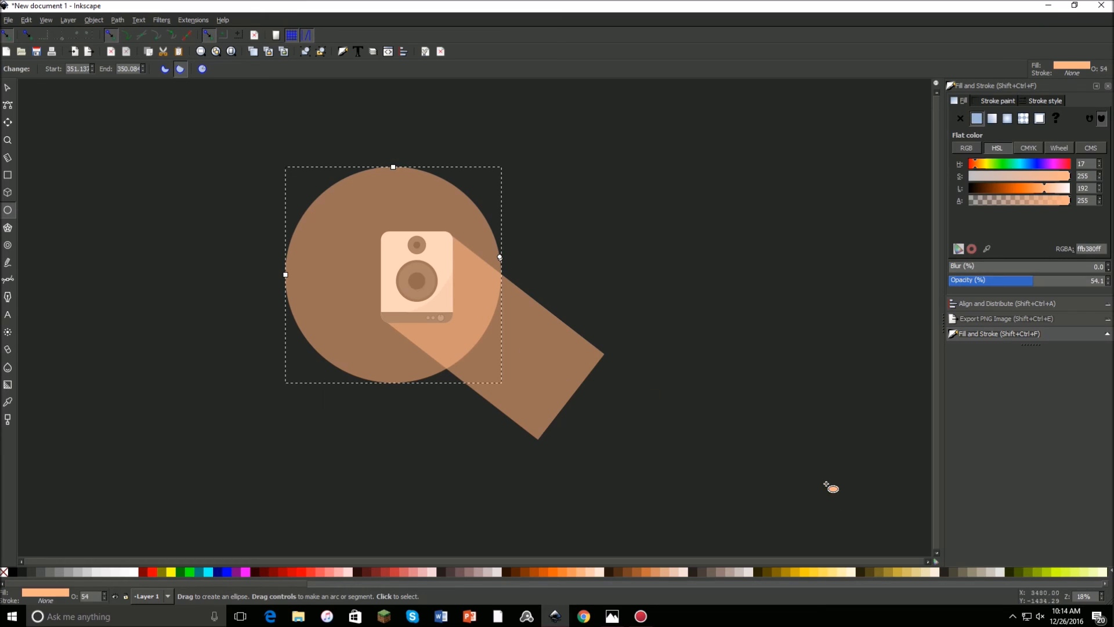
pyautogui.click(7, 85)
pyautogui.click(537, 351)
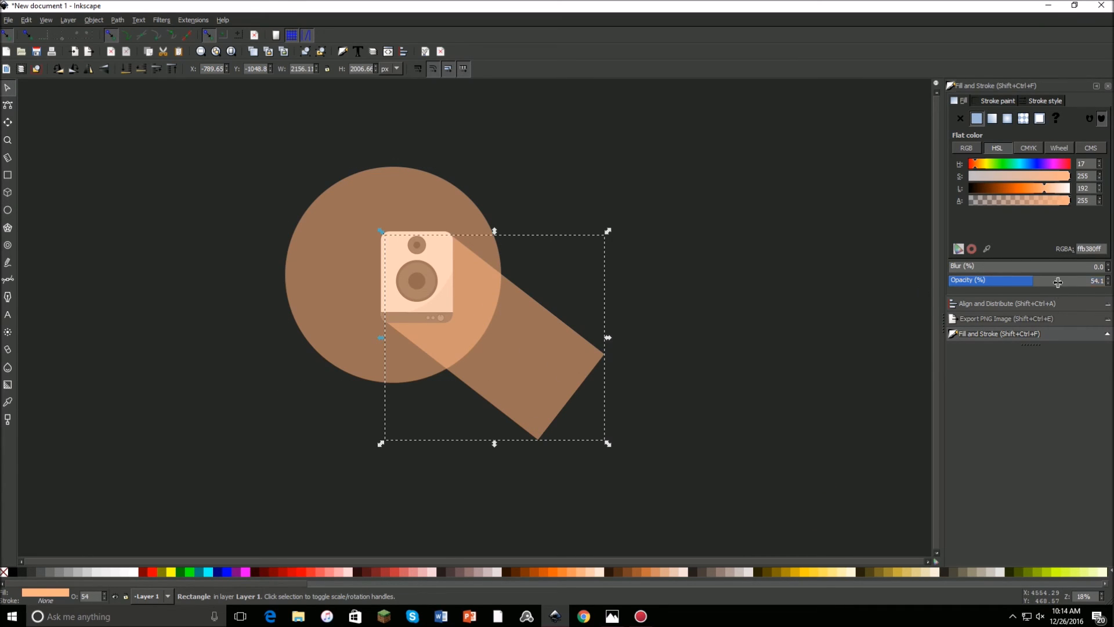
pyautogui.scroll(3, 1075, 281)
pyautogui.moveTo(1075, 281); pyautogui.dragTo(1107, 281)
# - Fill the circle with brown a05a2c and the tilted rectangle with dark orange c87137
pyautogui.click(329, 283)
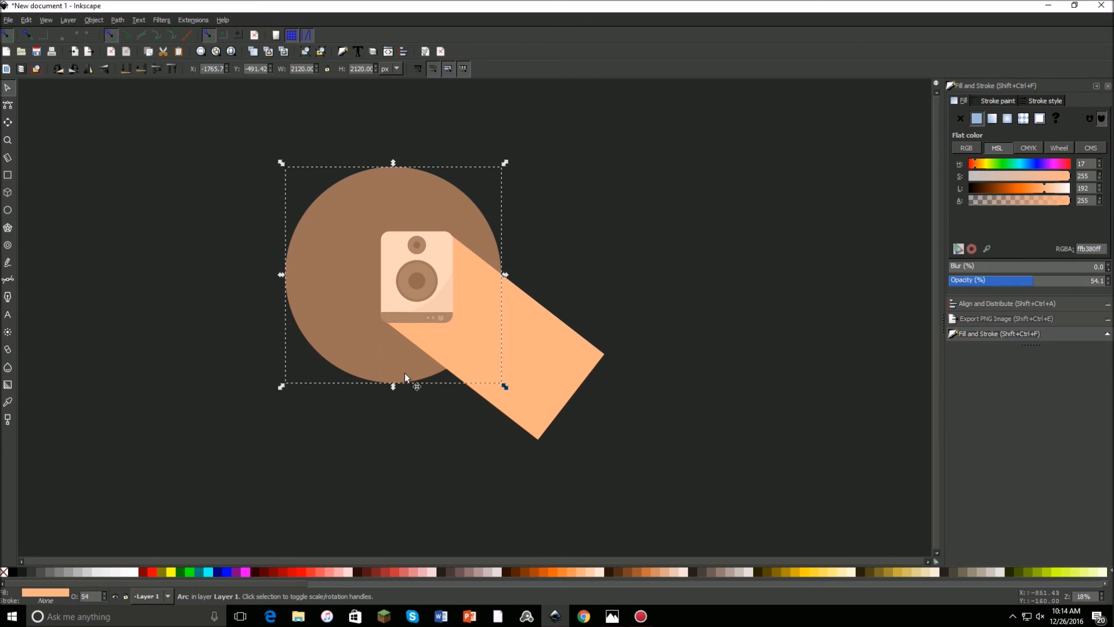
pyautogui.click(634, 569)
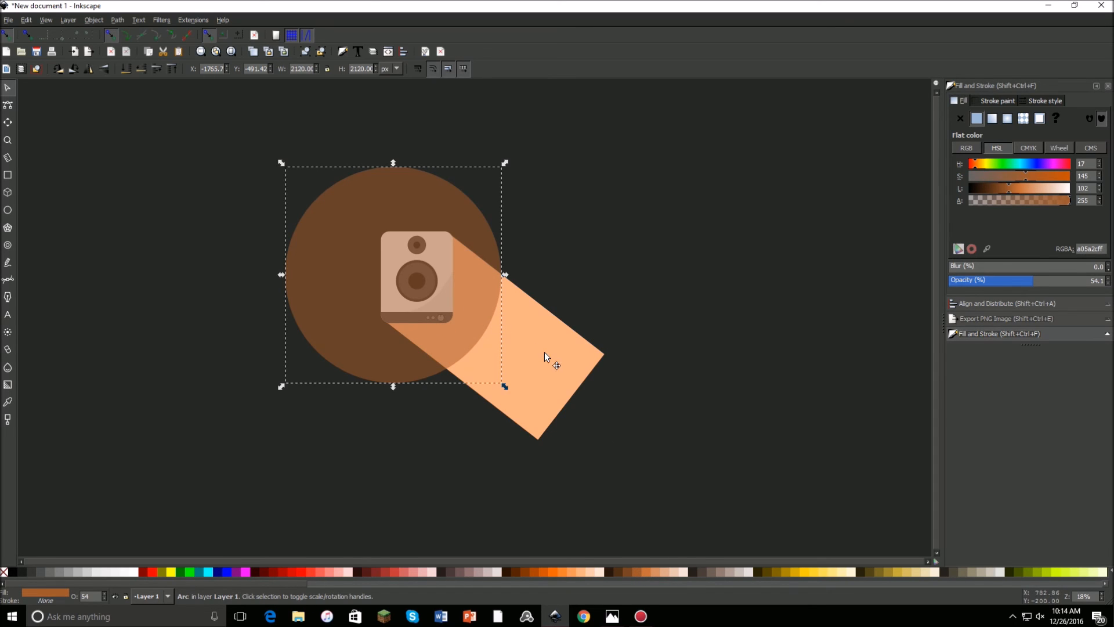
pyautogui.click(544, 351)
pyautogui.click(649, 572)
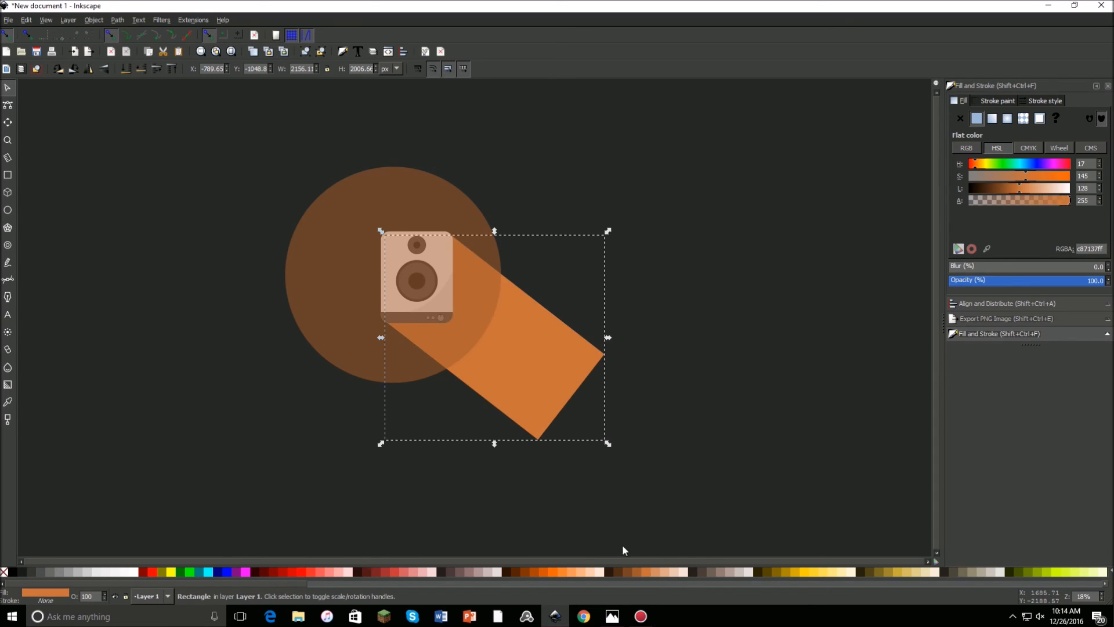
# - Fill the circle with light orange ff9955 and set its opacity to 100%
pyautogui.click(340, 311)
pyautogui.click(567, 571)
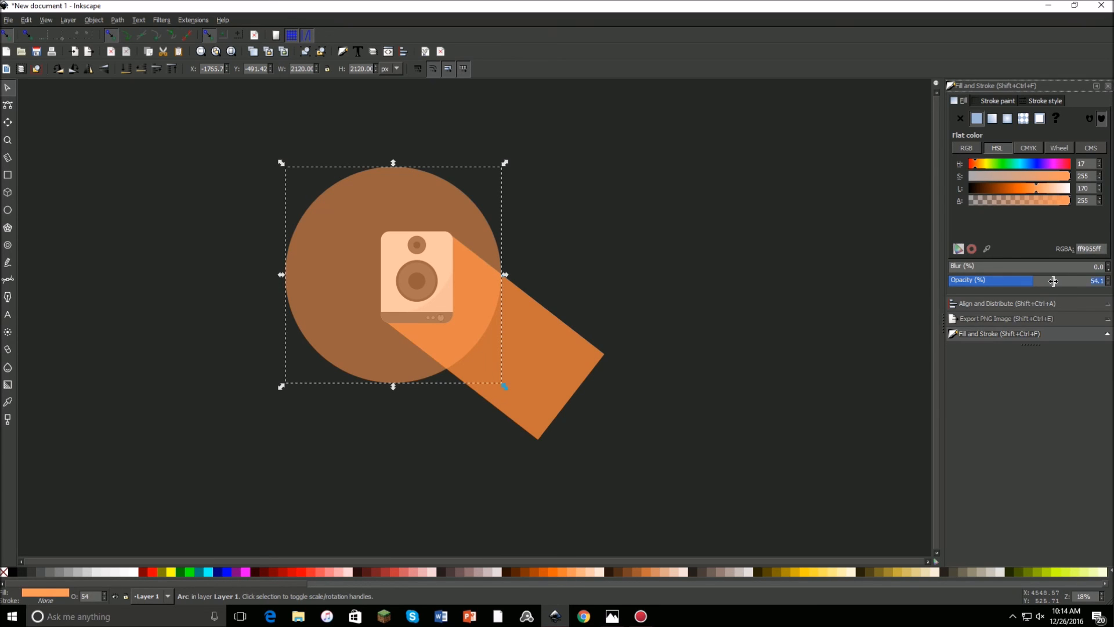
pyautogui.moveTo(1072, 282); pyautogui.dragTo(1111, 283)
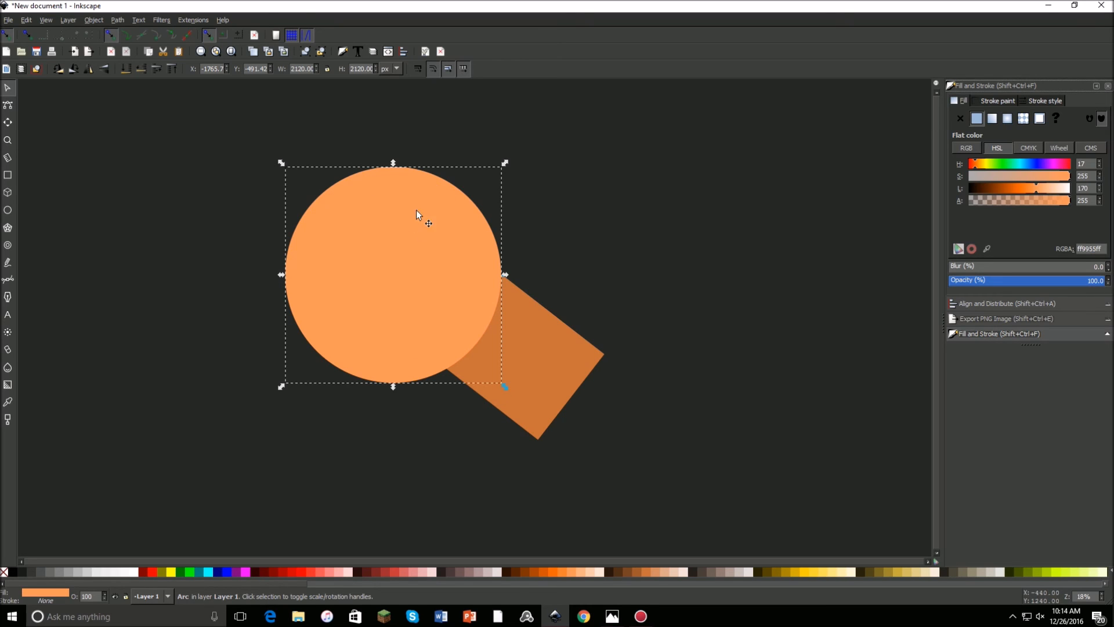
# - Move the circle clear of the speaker to its right and group all the speaker's parts
pyautogui.moveTo(403, 226); pyautogui.dragTo(687, 225)
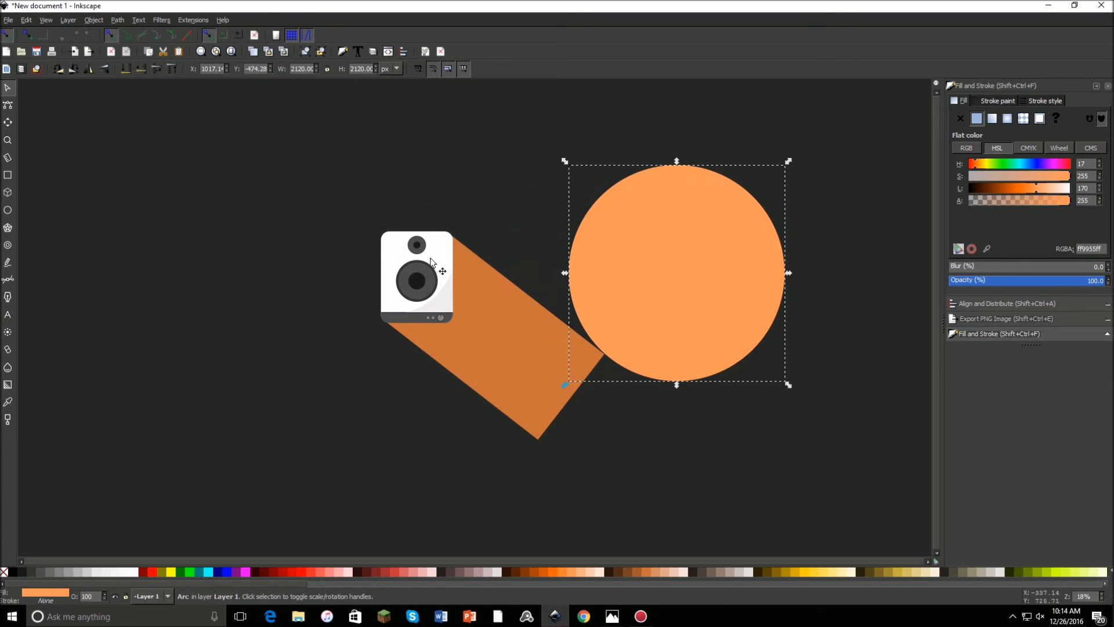
pyautogui.moveTo(335, 189); pyautogui.dragTo(505, 372)
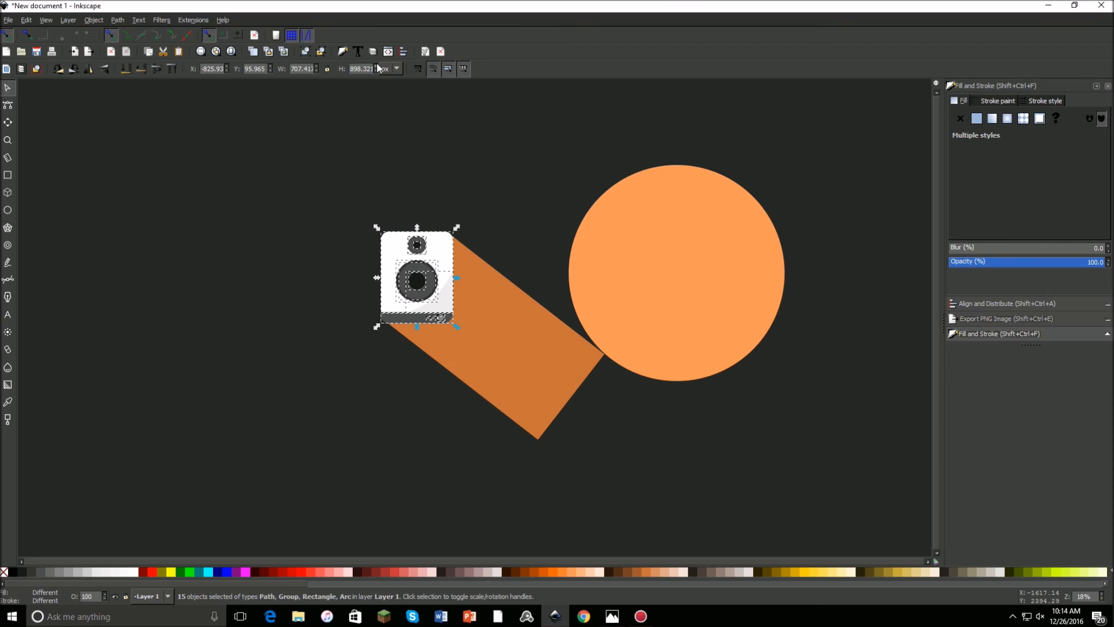
pyautogui.click(306, 53)
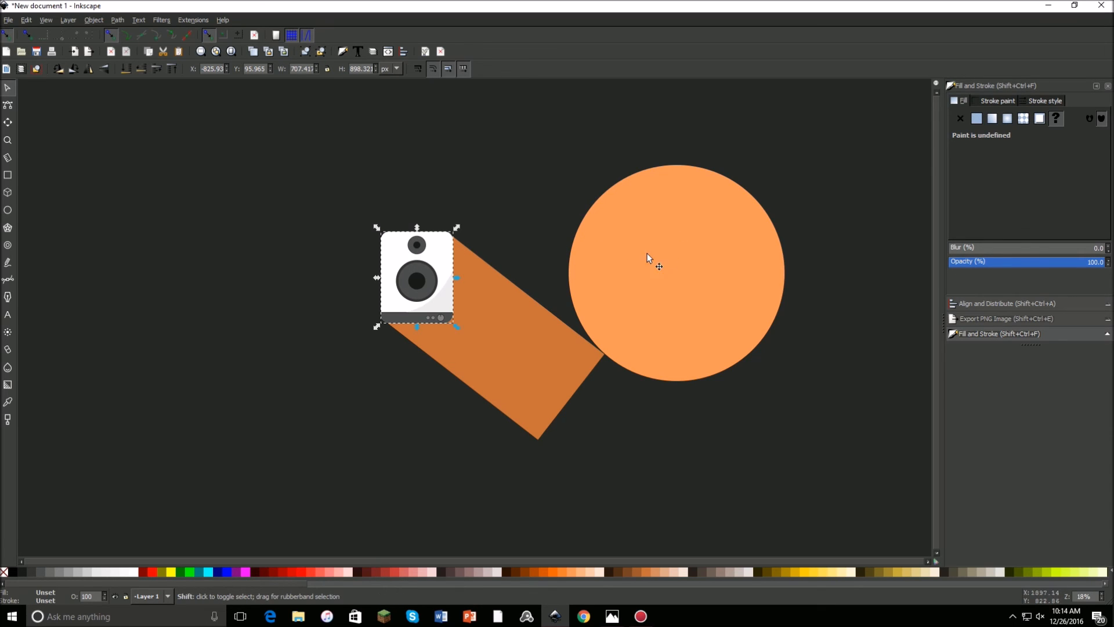
# - Center the circle on the speaker group both horizontally and vertically, relative to the last selected object
pyautogui.click(691, 248)
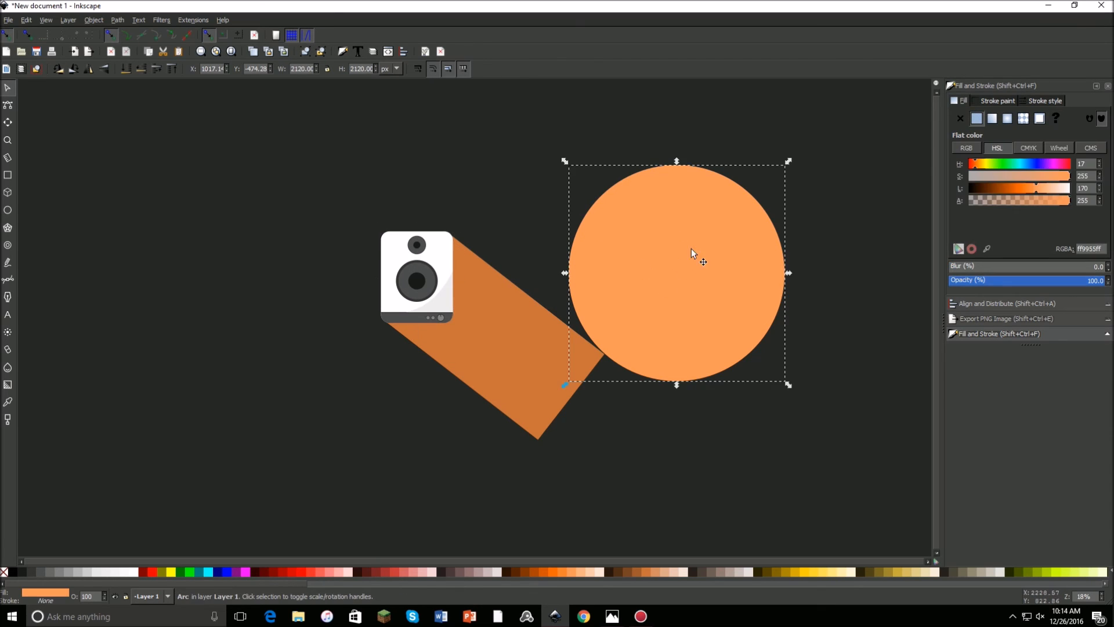
pyautogui.keyDown('shift'); pyautogui.click(396, 264); pyautogui.keyUp('shift')
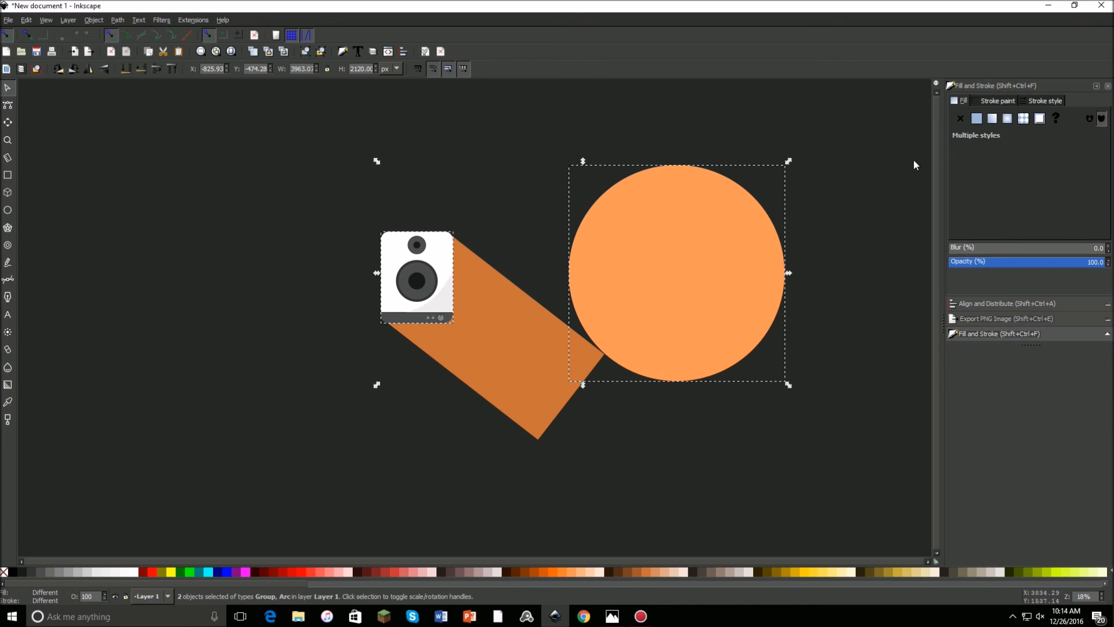
pyautogui.click(998, 303)
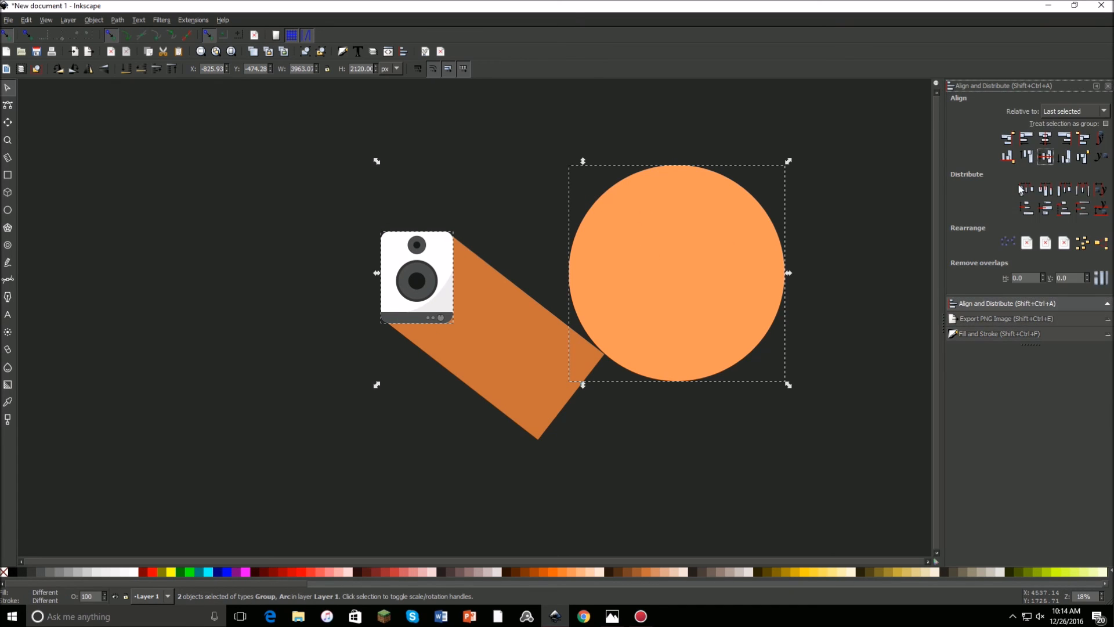
pyautogui.click(1045, 138)
pyautogui.click(1044, 156)
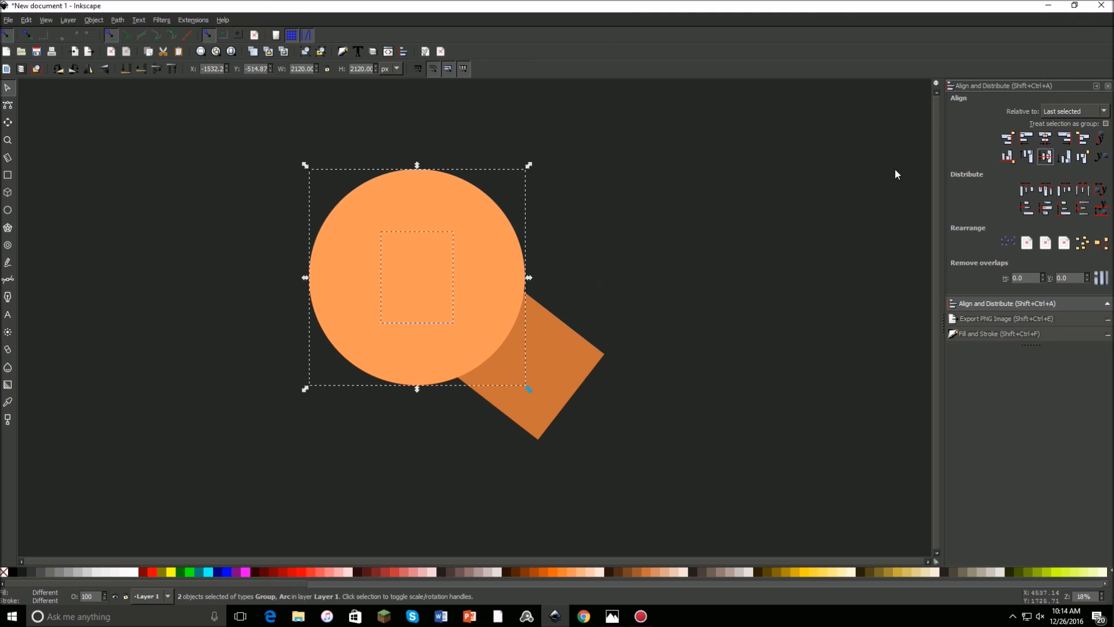
# - Send the circle and speaker group to the bottom of the stack, and lower the circle behind the speaker
pyautogui.click(127, 70)
pyautogui.click(272, 191)
pyautogui.click(357, 238)
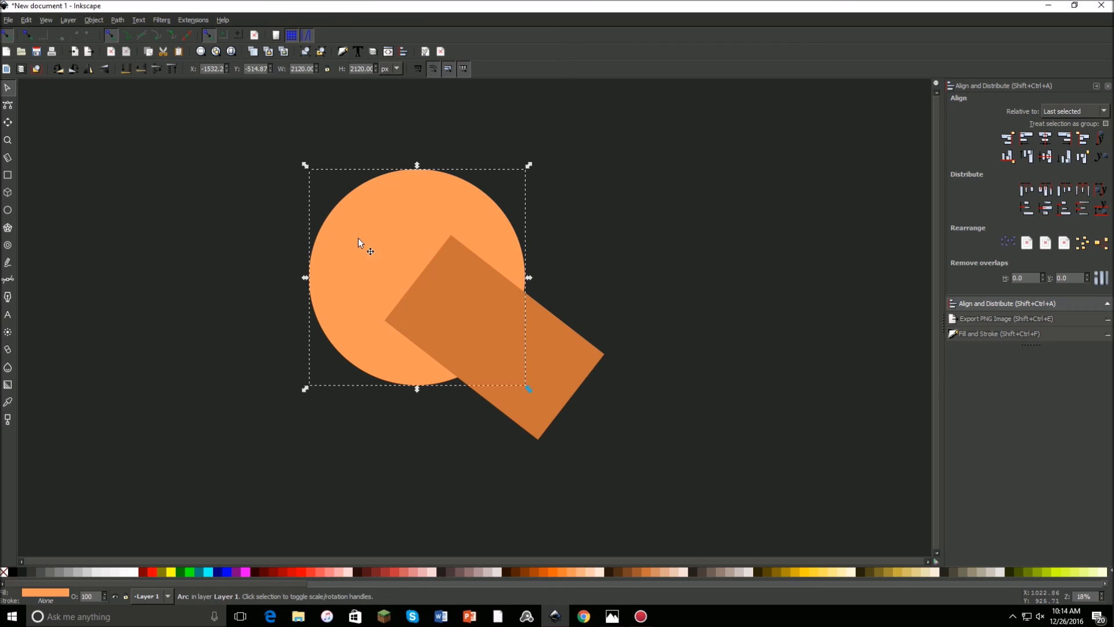
pyautogui.click(141, 68)
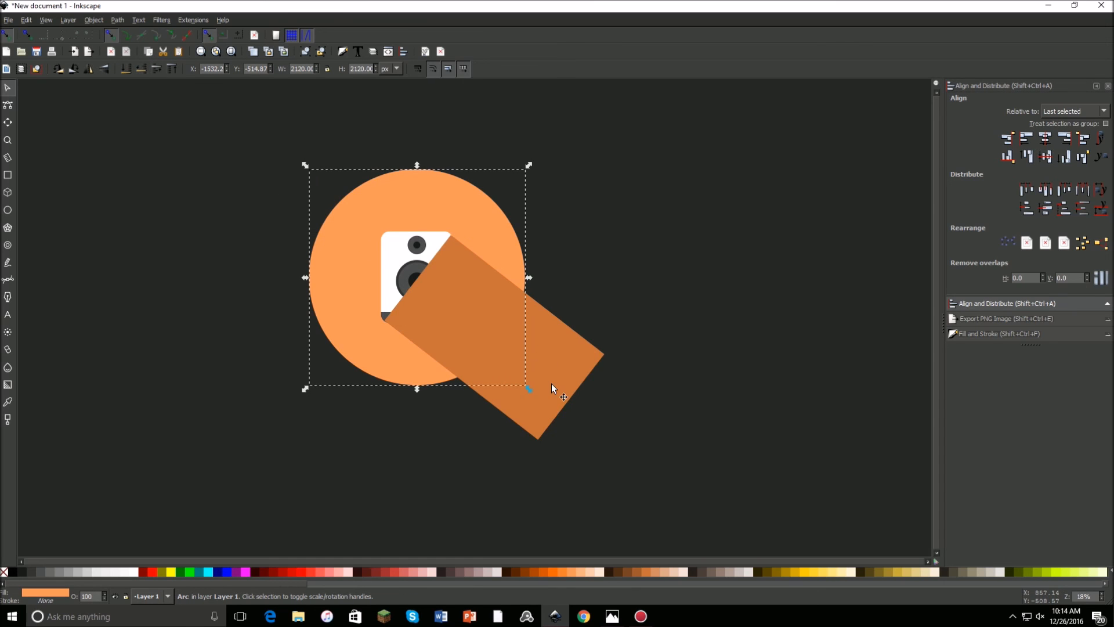
# - Lower the dark orange rectangle one level so it sits between the speaker and the circle, and select the circle
pyautogui.click(552, 384)
pyautogui.click(139, 69)
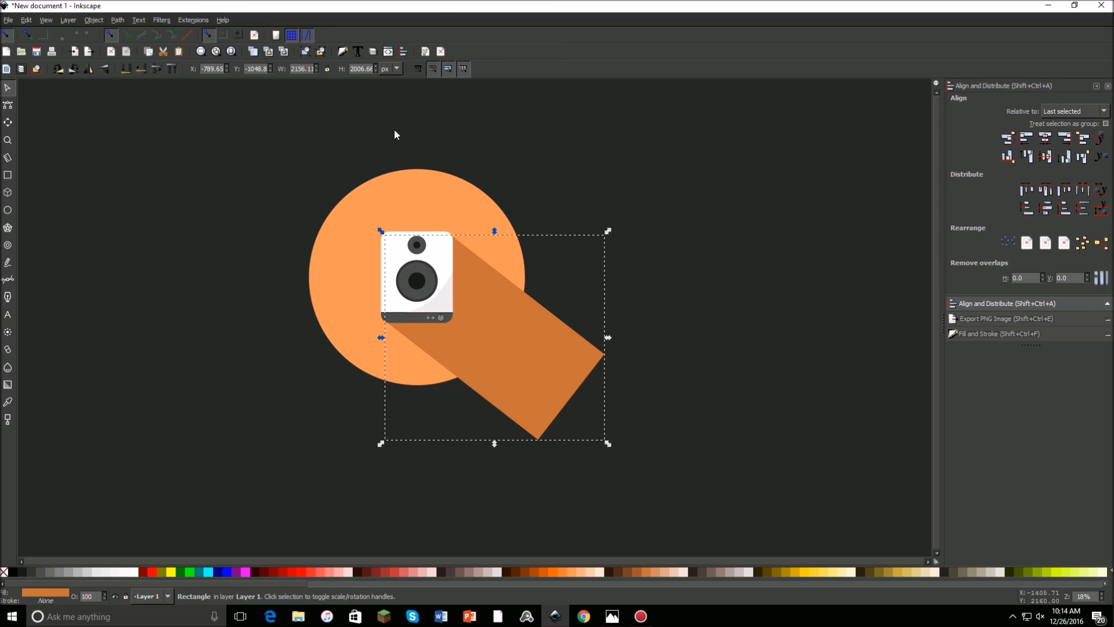
pyautogui.press('Escape')
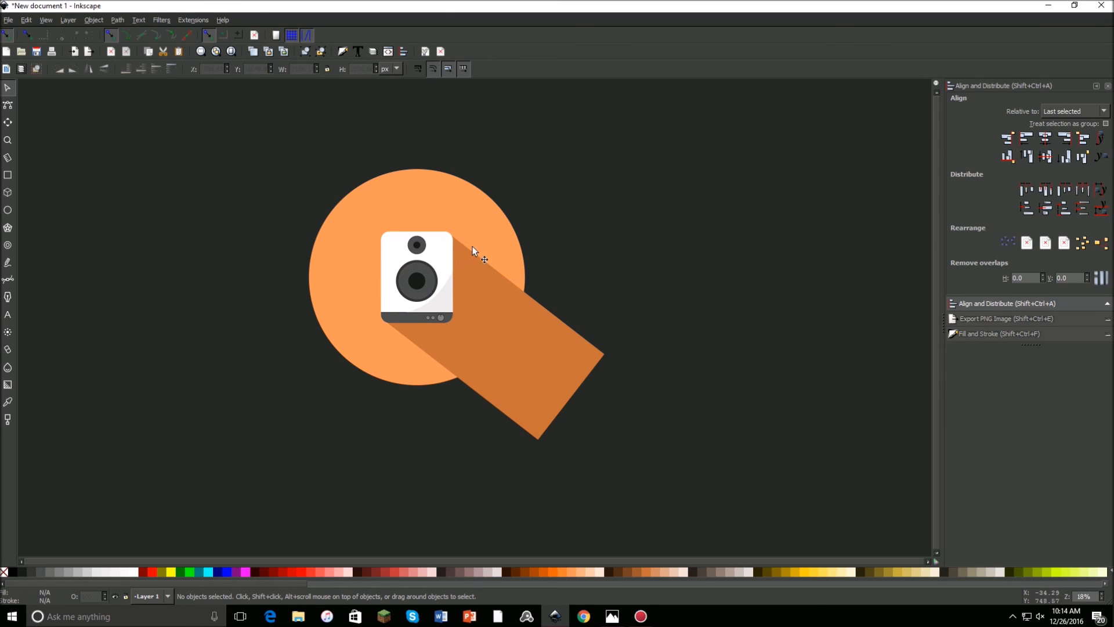
pyautogui.click(488, 212)
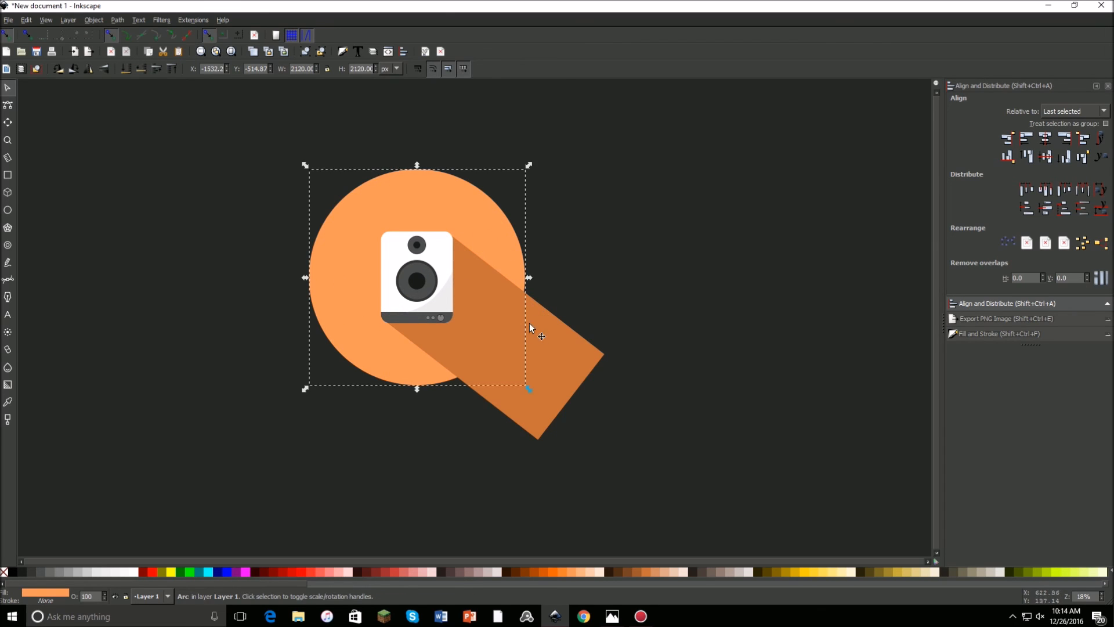
# - Select only the orange circle and raise it to the top of the stack, above the speaker group and shadow rectangle
pyautogui.keyDown('shift'); pyautogui.click(568, 322); pyautogui.keyUp('shift')
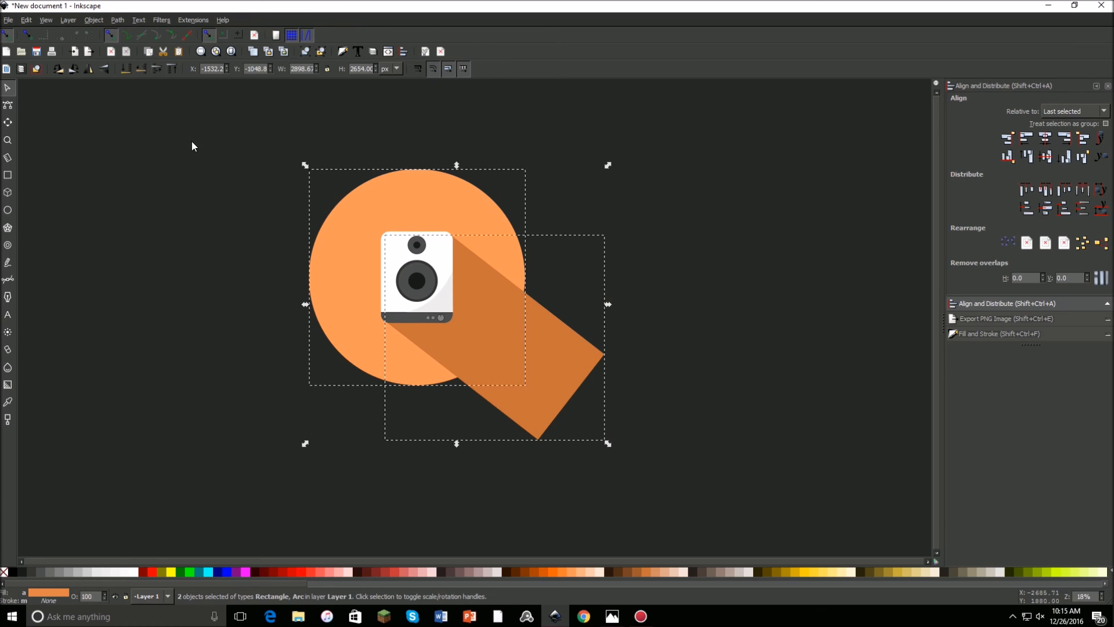
pyautogui.click(358, 207)
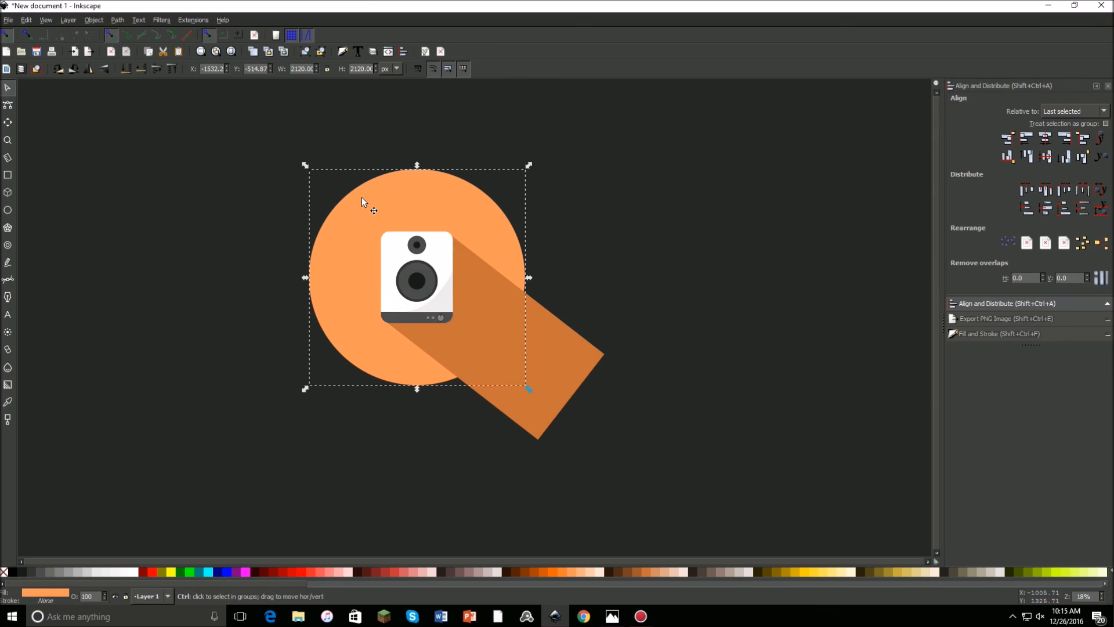
pyautogui.press('Home')
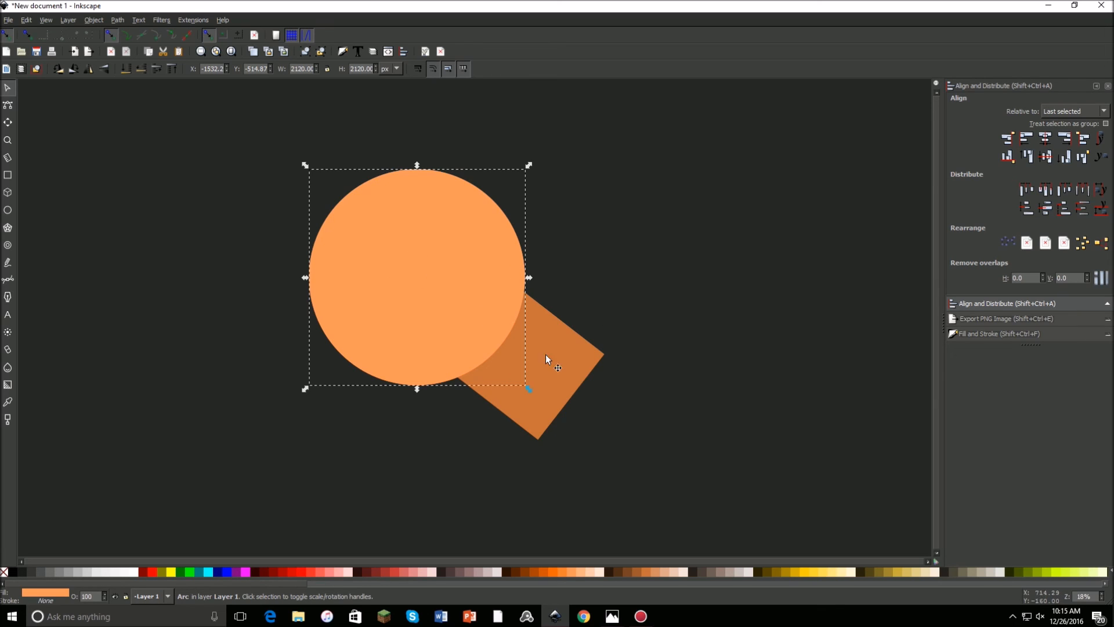
# - Clip the dark orange shadow rectangle with the orange circle on top of it, and clear the selection
pyautogui.keyDown('shift'); pyautogui.click(560, 372); pyautogui.keyUp('shift')
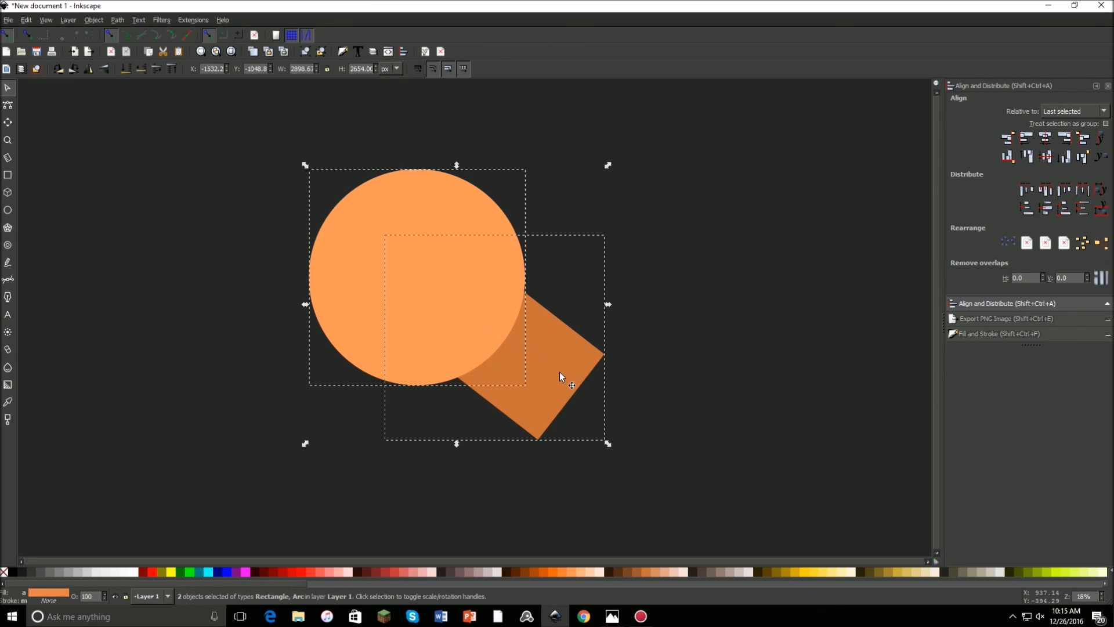
pyautogui.click(93, 20)
pyautogui.moveTo(148, 111)
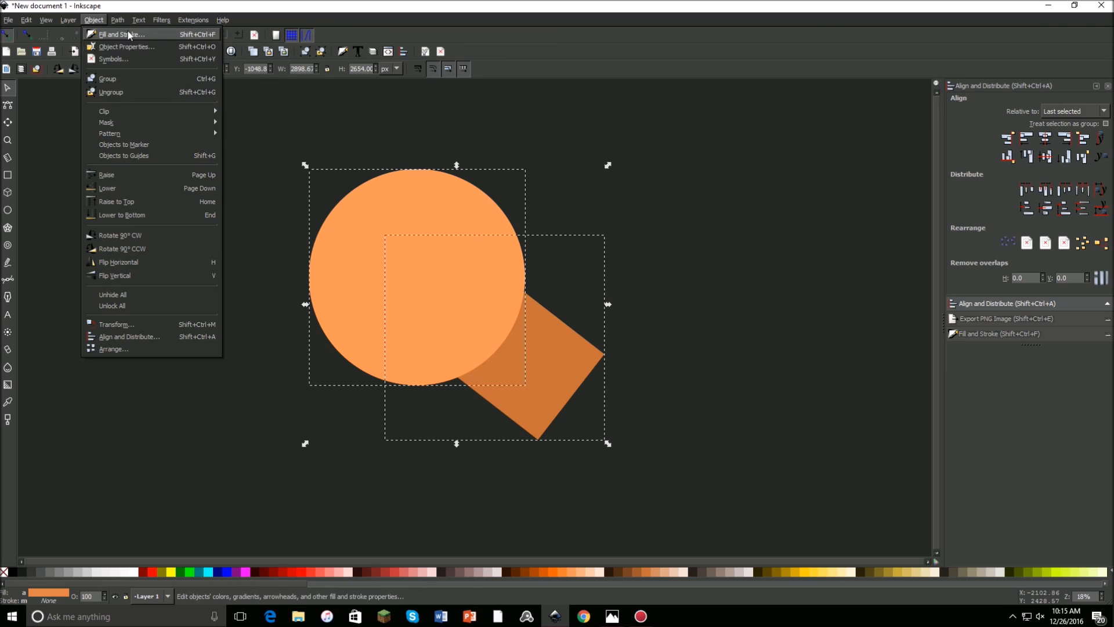
pyautogui.moveTo(124, 24)
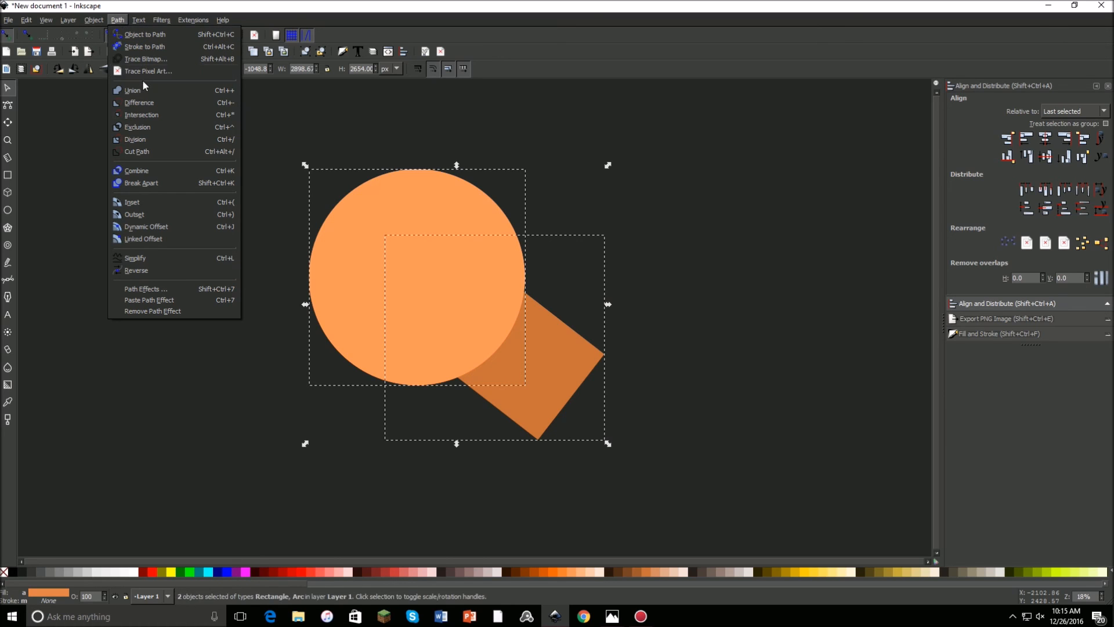
pyautogui.moveTo(198, 110)
pyautogui.click(238, 111)
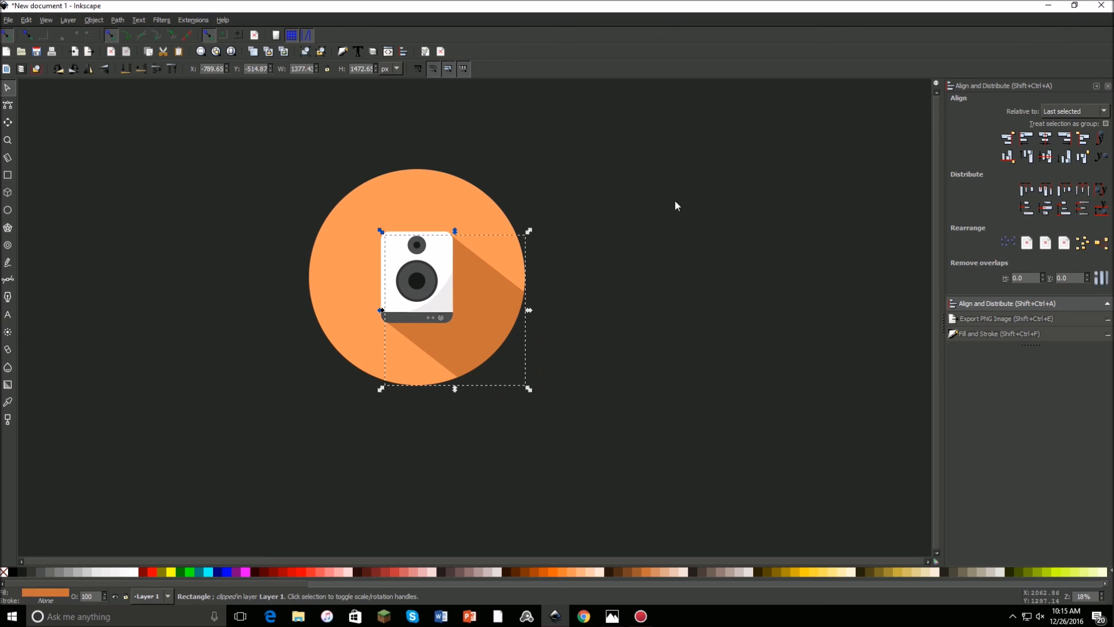
pyautogui.click(661, 178)
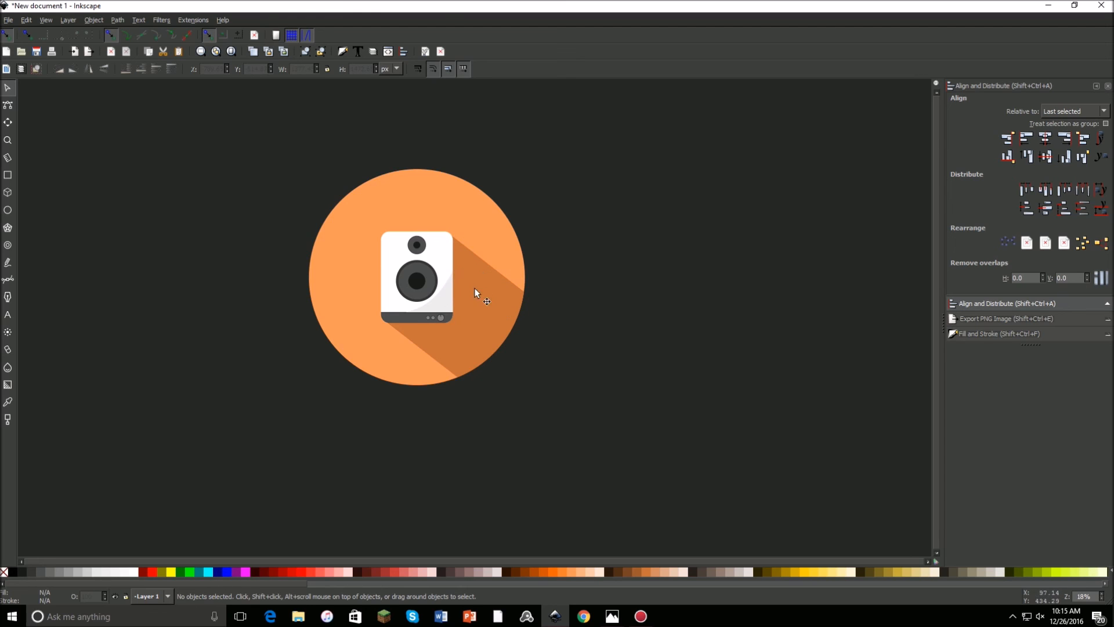
pyautogui.moveTo(613, 301); pyautogui.dragTo(690, 338)
pyautogui.scroll(3, 510, 301)
pyautogui.scroll(-2, 517, 298)
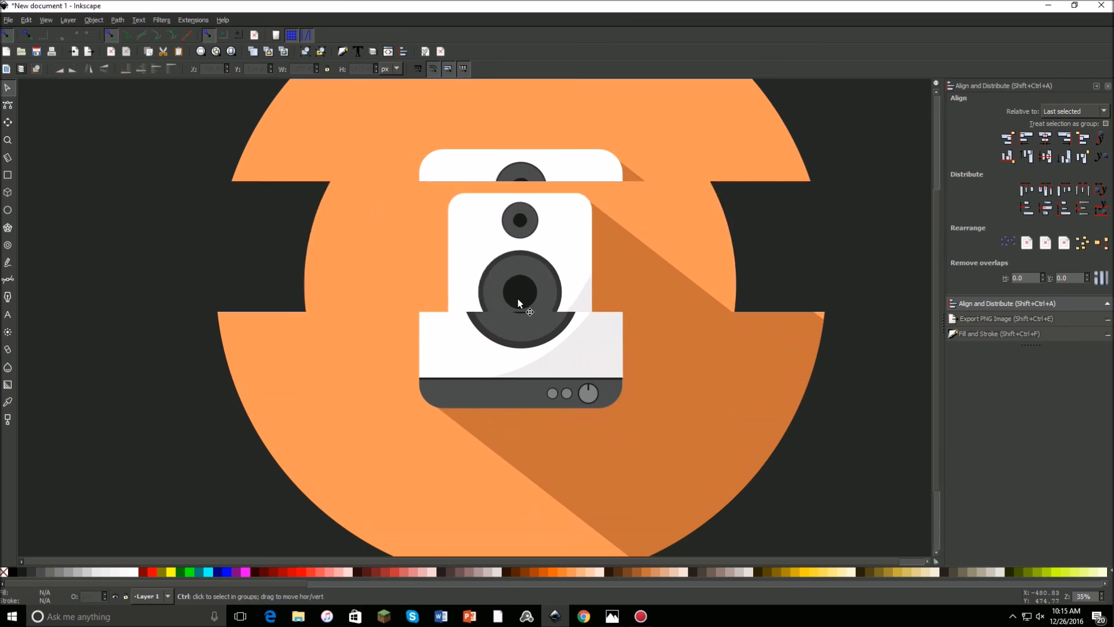